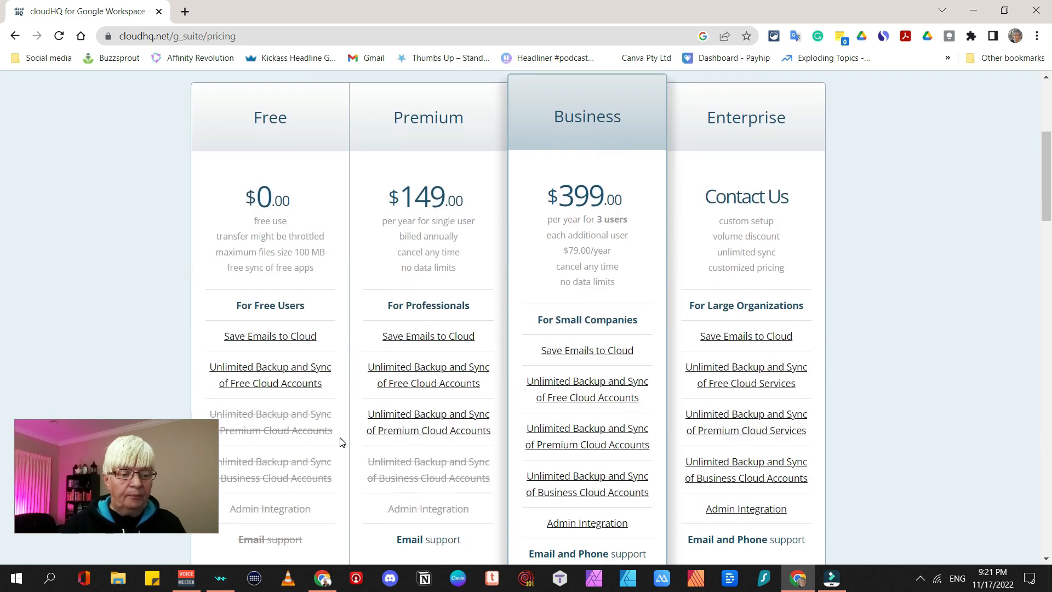
Browse the cloudHQ product list and show pricing for MailKing - Mobile Text Campaigns
scroll(304, 337, "up", 5)
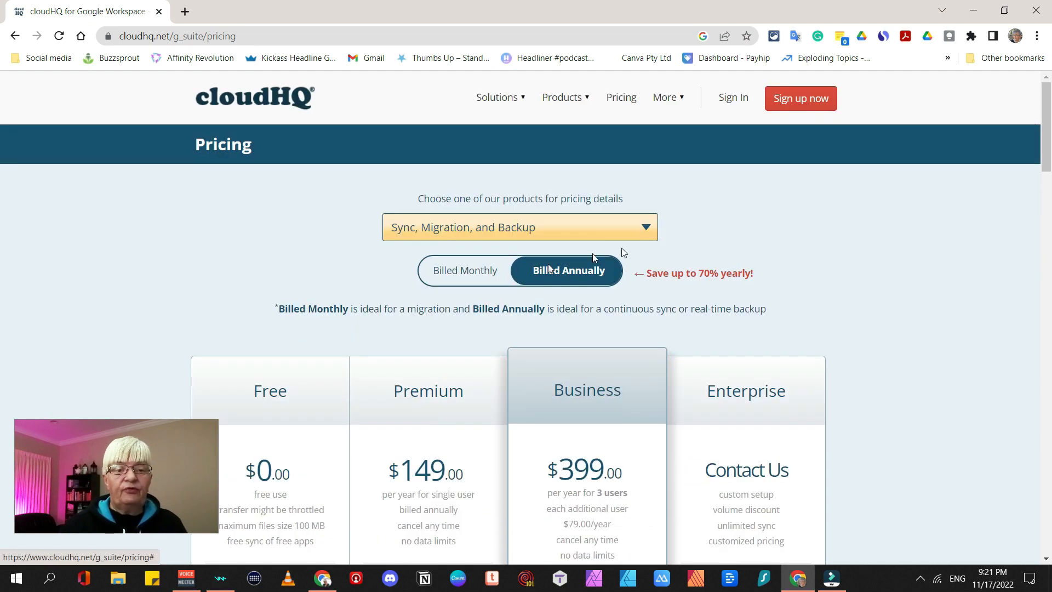
left_click(646, 230)
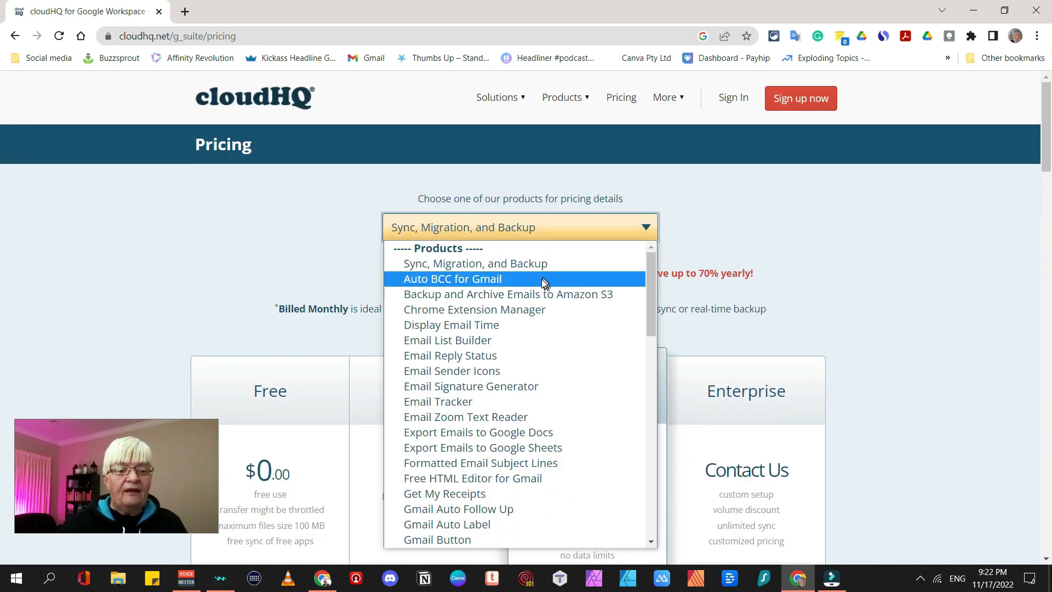
scroll(528, 373, "down", 10)
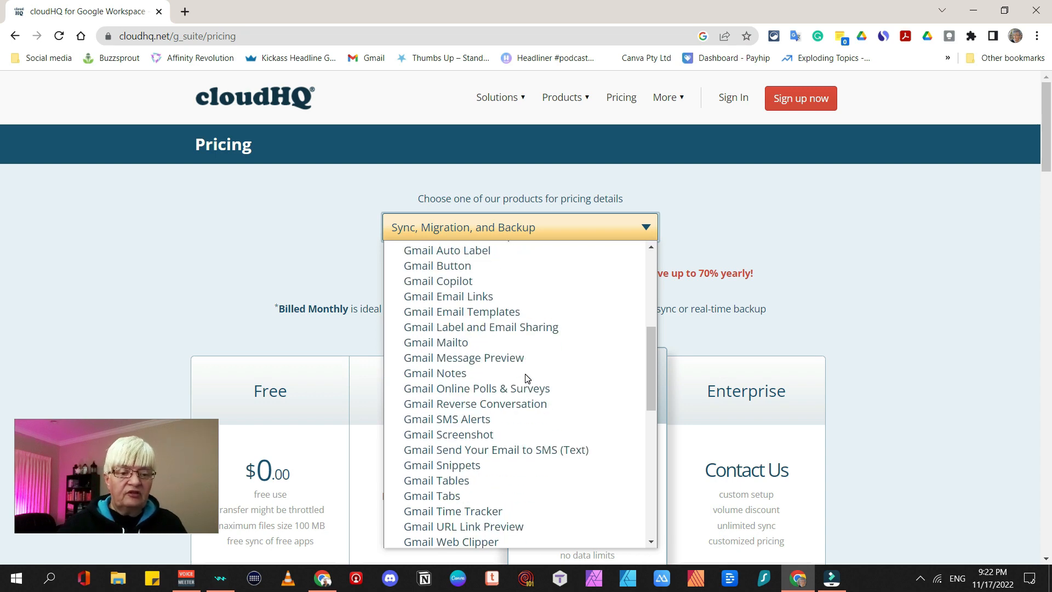
scroll(526, 377, "down", 4)
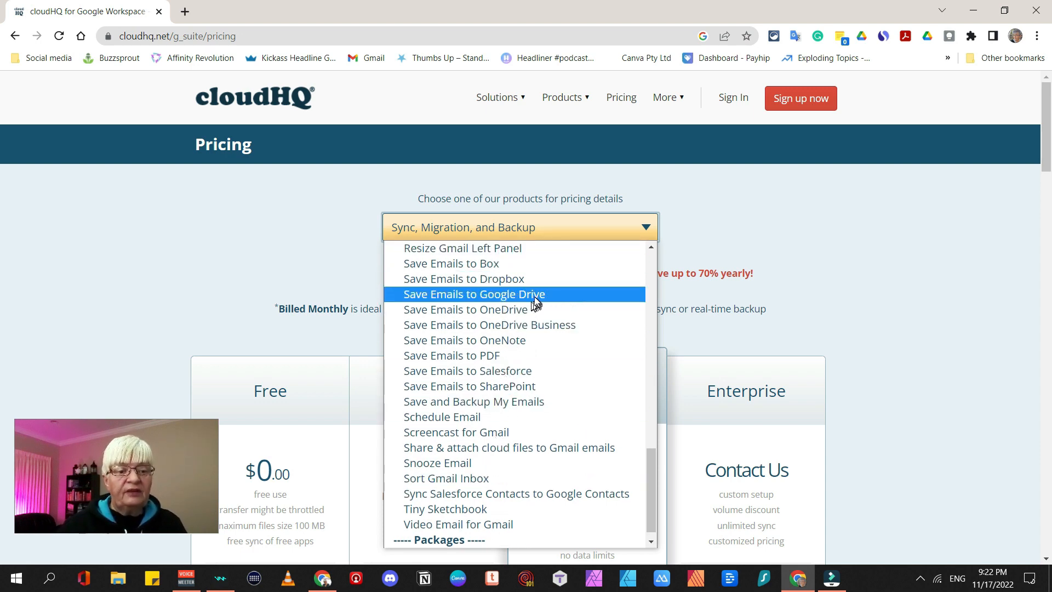
scroll(551, 288, "down", 1)
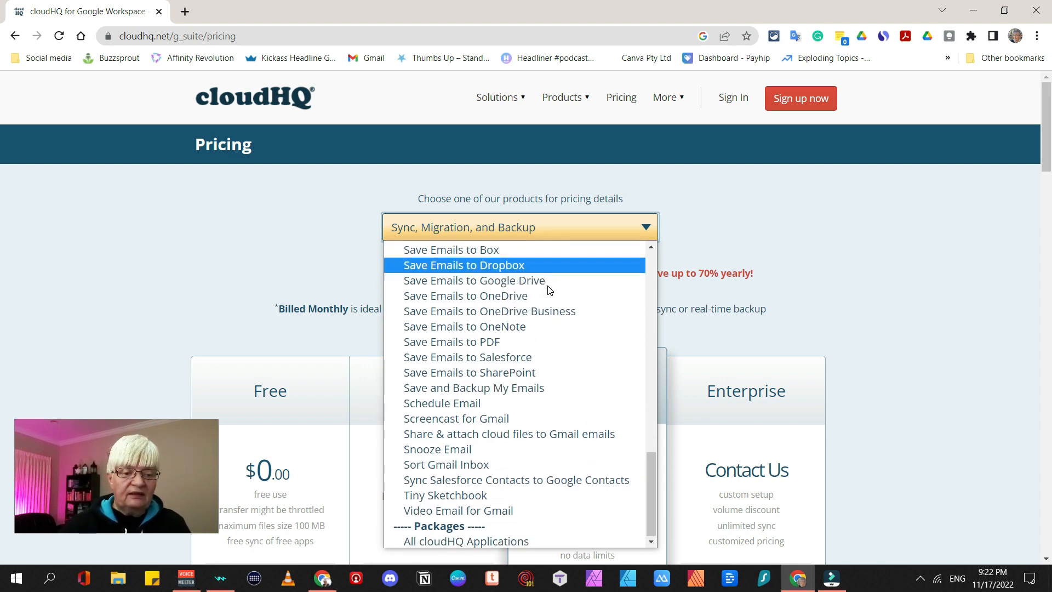
scroll(542, 417, "up", 6)
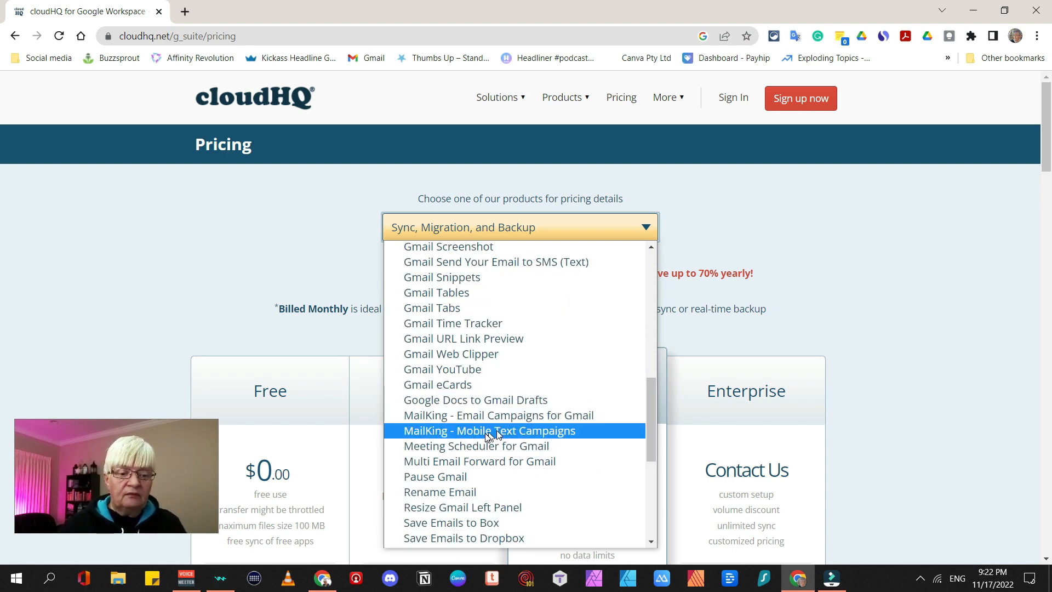
left_click(551, 432)
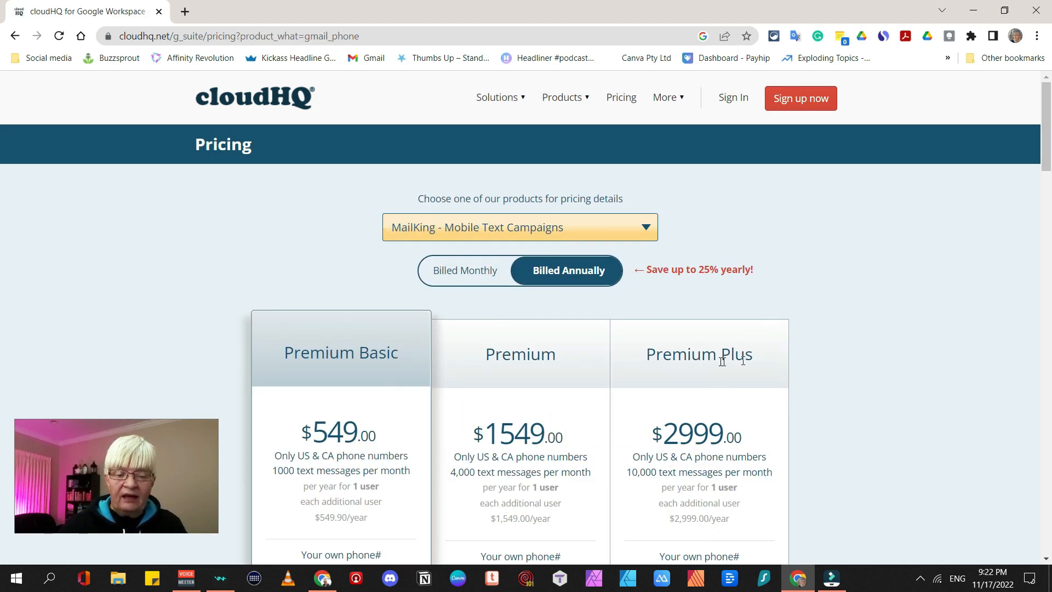
Switch the pricing to MailKing - Email Campaigns for Gmail: Basic, Premium $199, Premium Email & Text $549
left_click(641, 224)
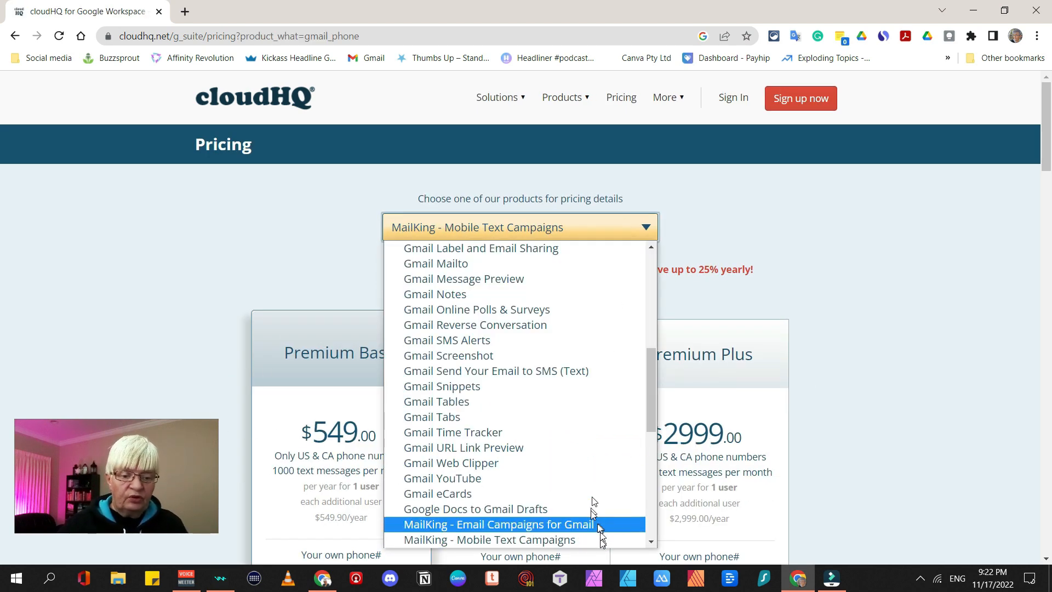
left_click(560, 527)
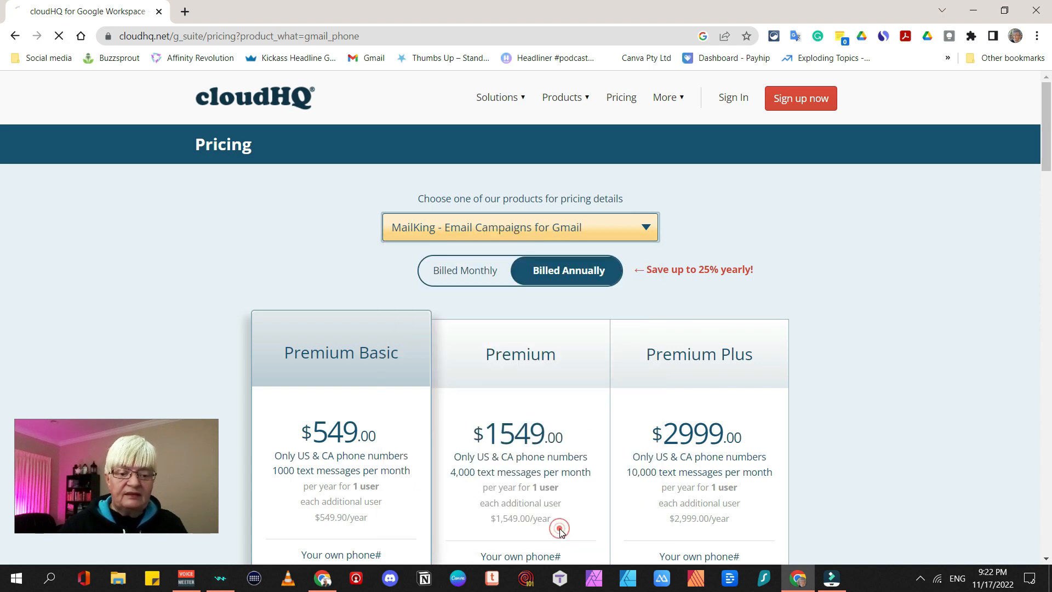
scroll(413, 368, "down", 3)
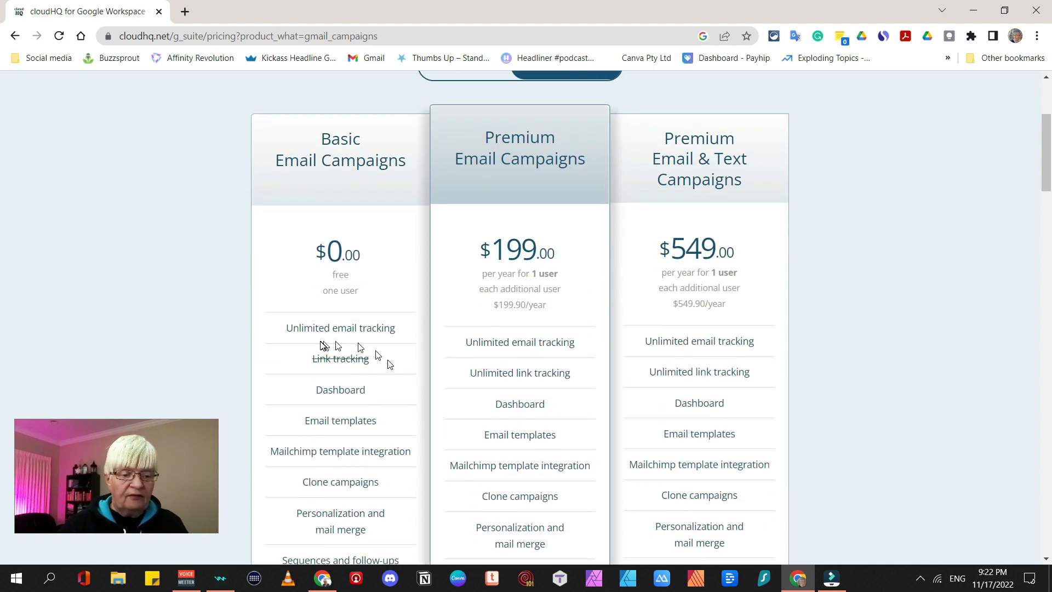
scroll(350, 254, "up", 3)
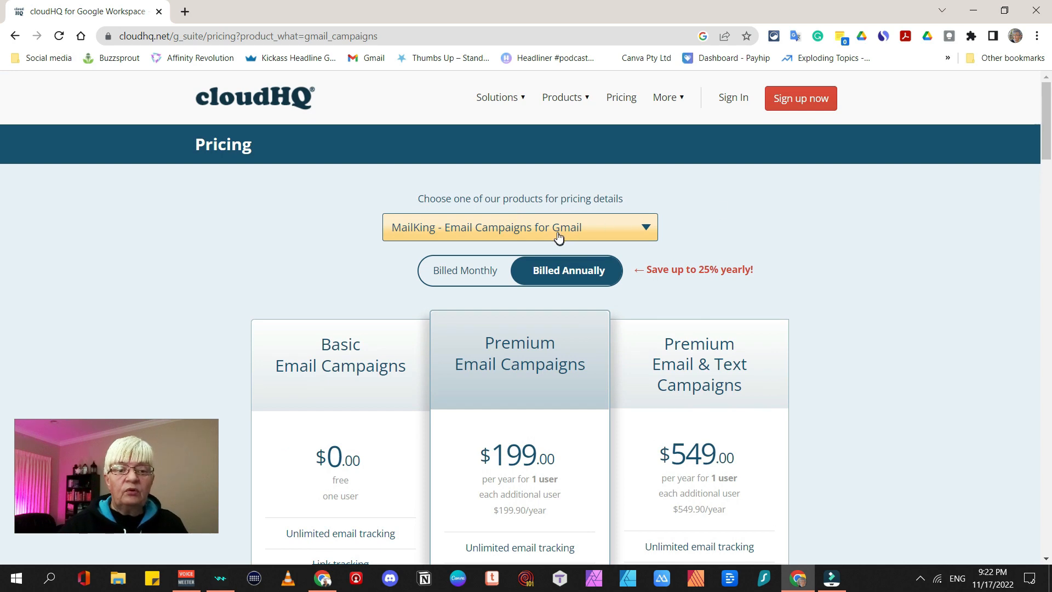
left_click(646, 232)
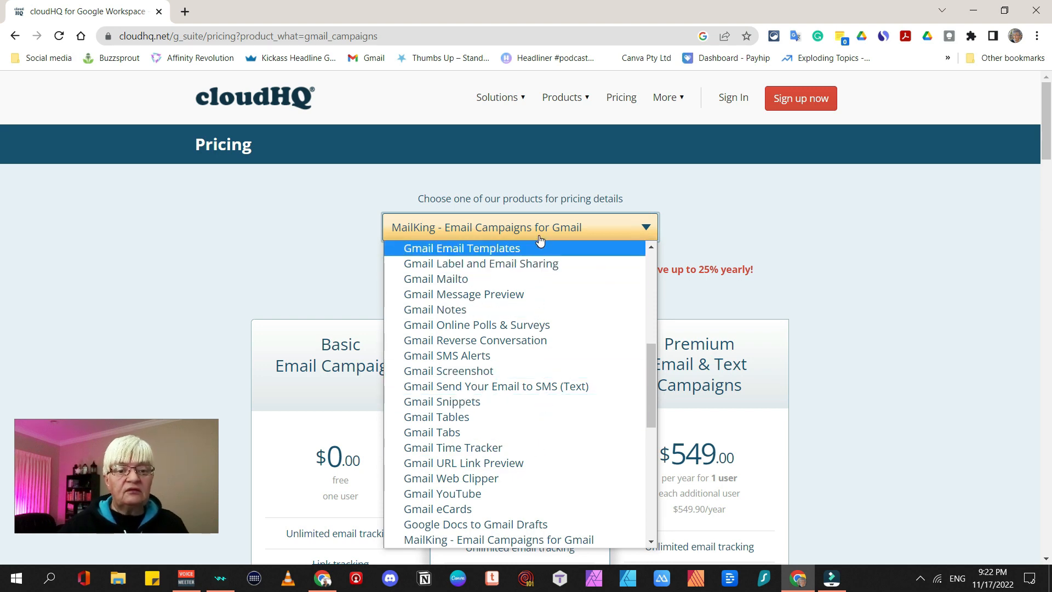
scroll(537, 493, "down", 7)
scroll(556, 351, "up", 2)
scroll(559, 313, "up", 10)
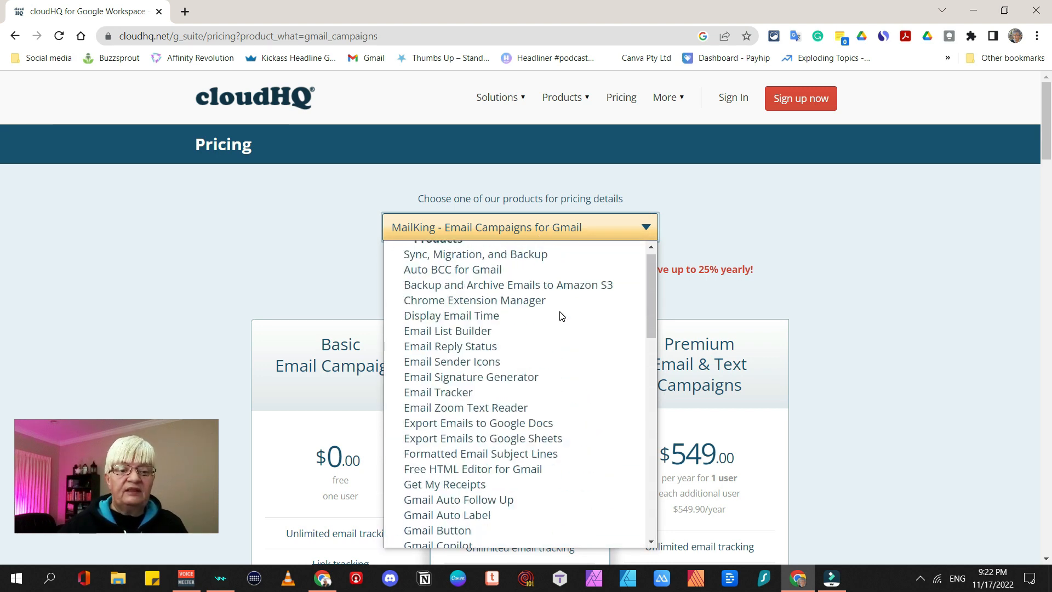
left_click(866, 215)
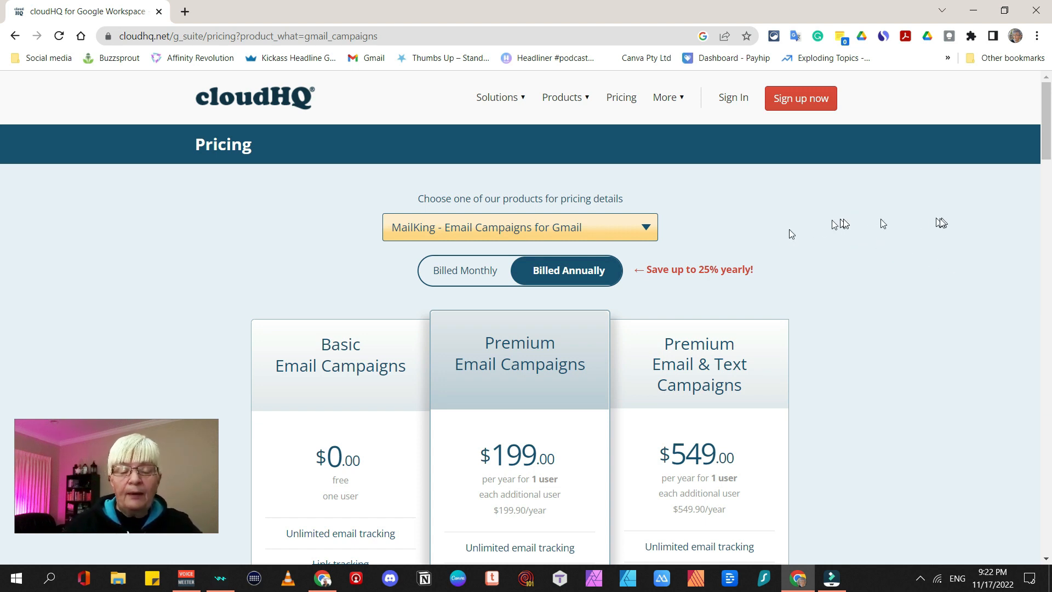
Create a cloudHQ account with your Gmail address and Google account, reaching Google's consent page
left_click(801, 104)
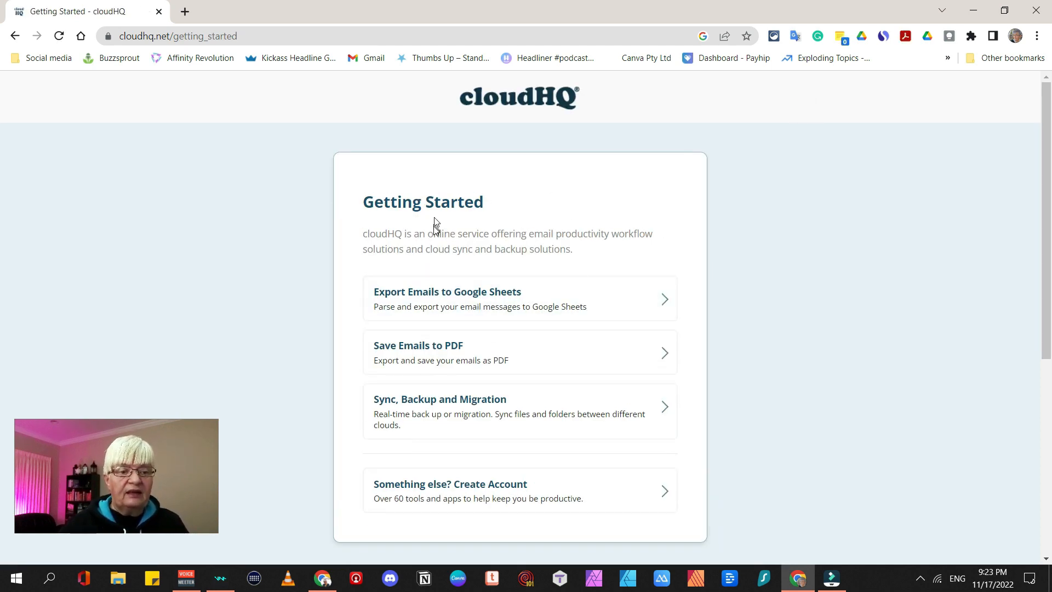
left_click(597, 498)
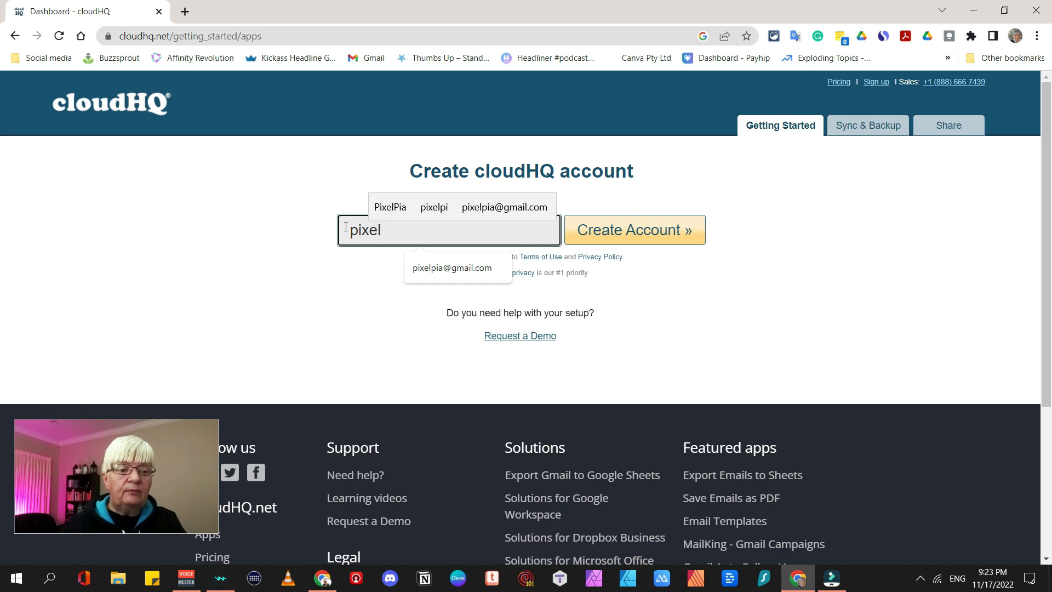
left_click(647, 233)
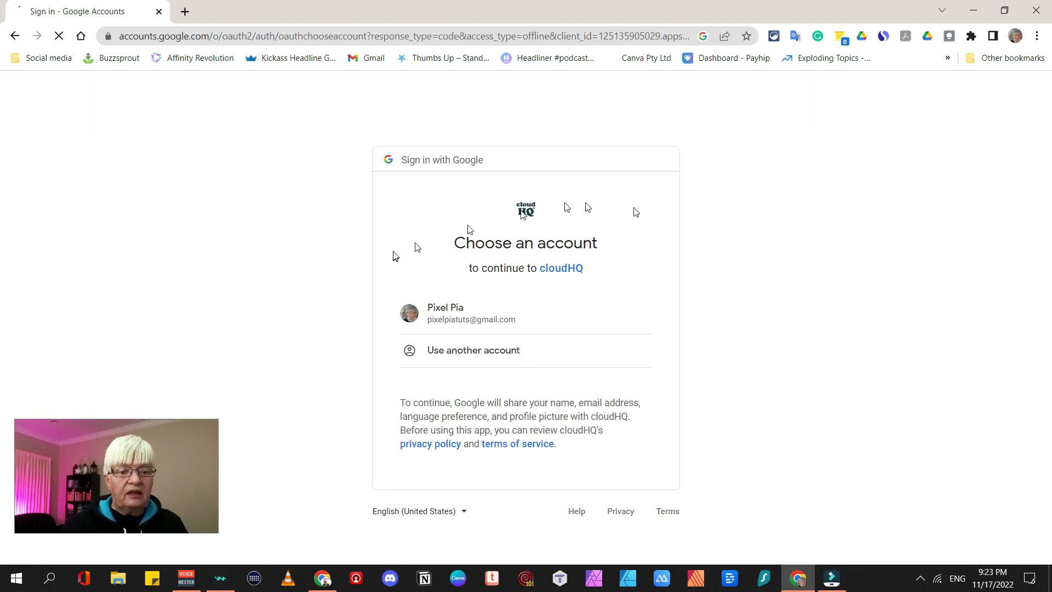
left_click(484, 314)
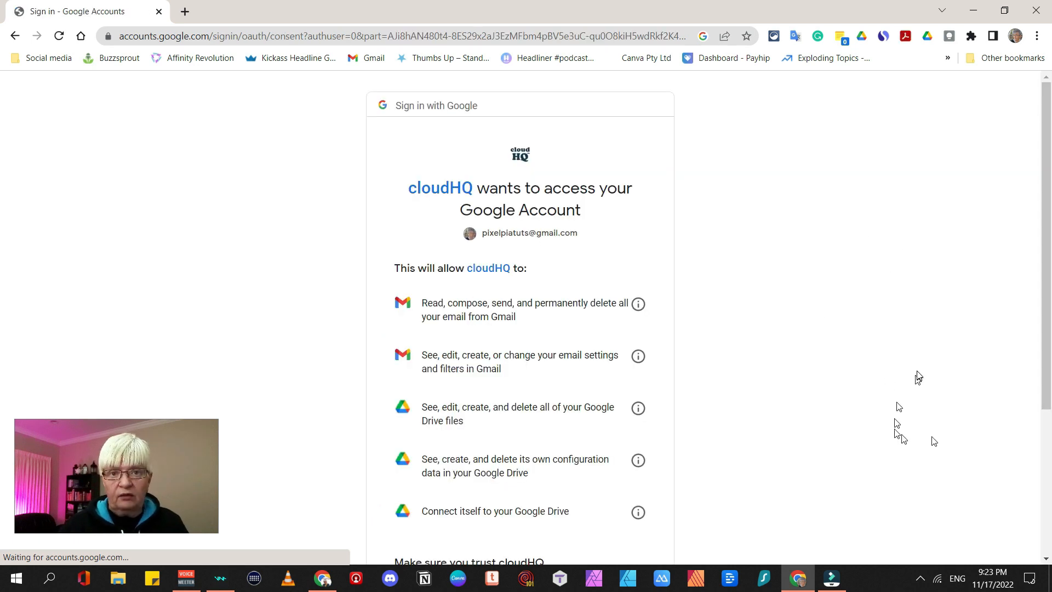
scroll(489, 285, "down", 4)
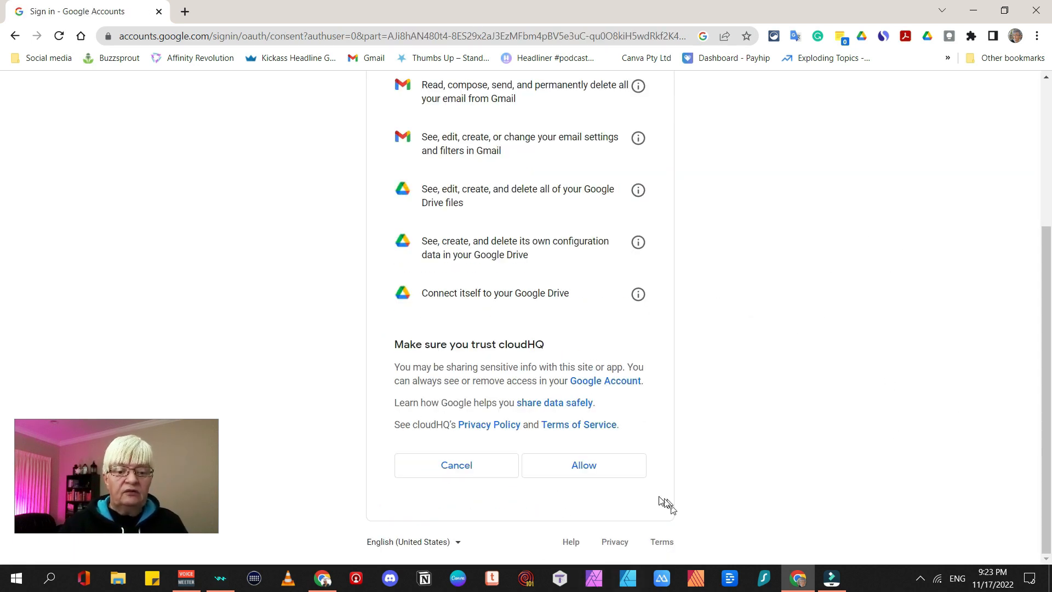
Allow cloudHQ access to Gmail and Drive, then open Gmail Email Templates from Installed cloudHQ Apps
left_click(585, 466)
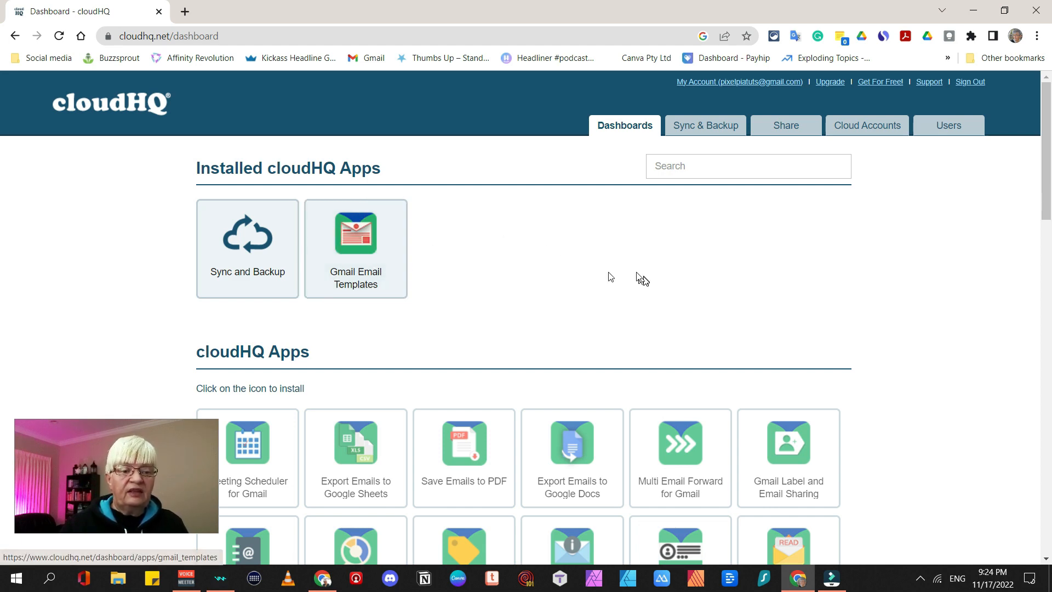
scroll(639, 277, "down", 5)
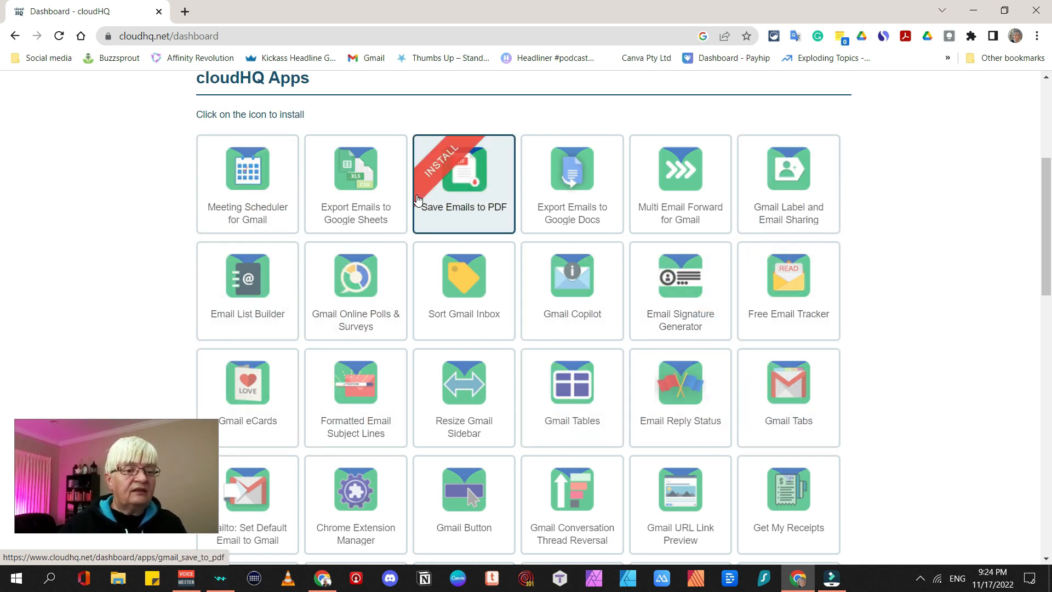
scroll(357, 256, "up", 5)
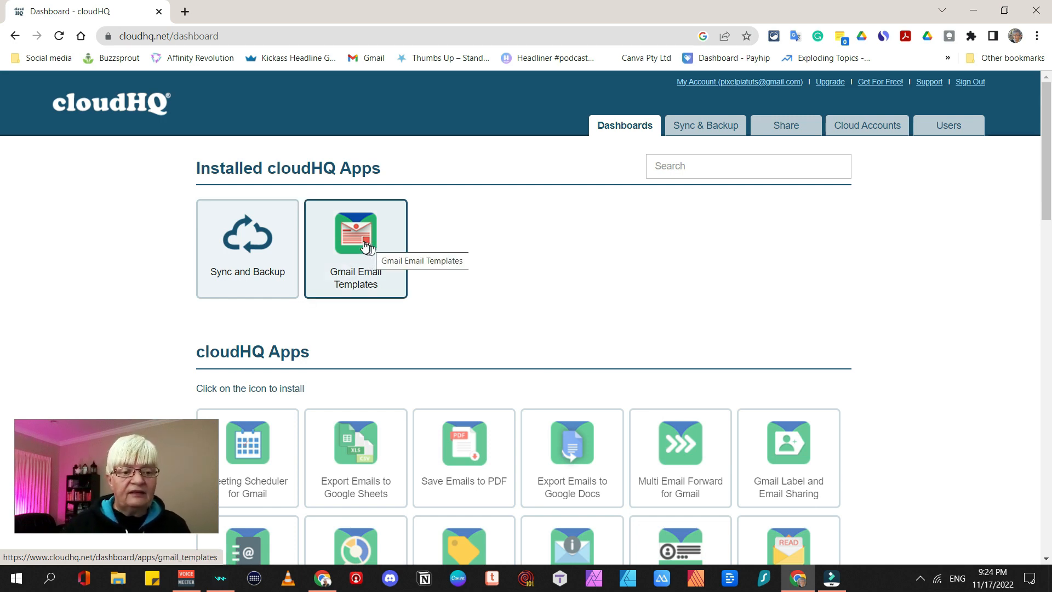
left_click(365, 246)
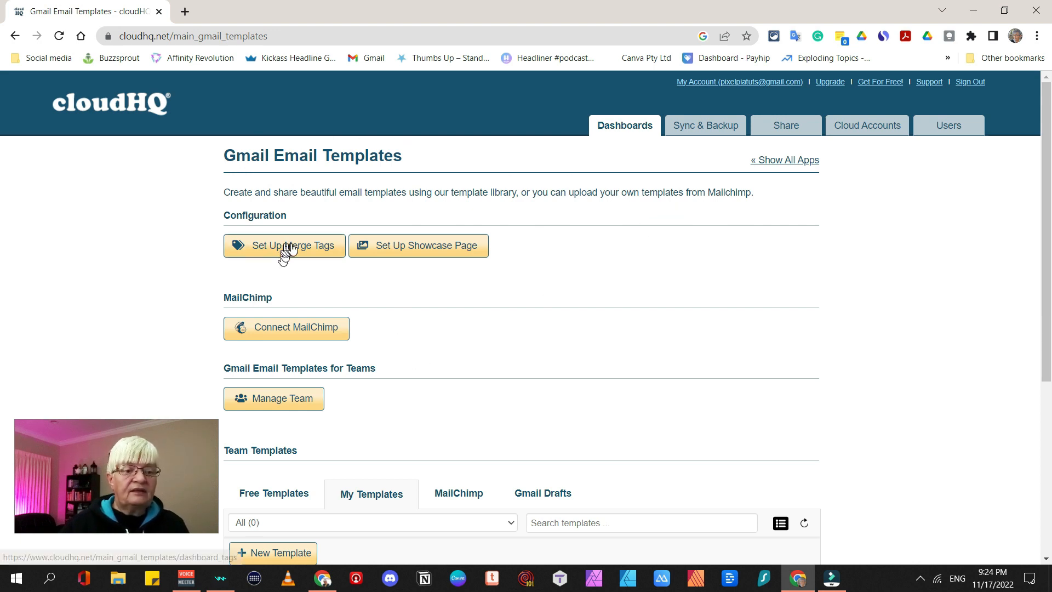
Search Free Templates for 'newsletter' and copy Newsletter Non-Profit into My Templates
scroll(285, 250, "down", 5)
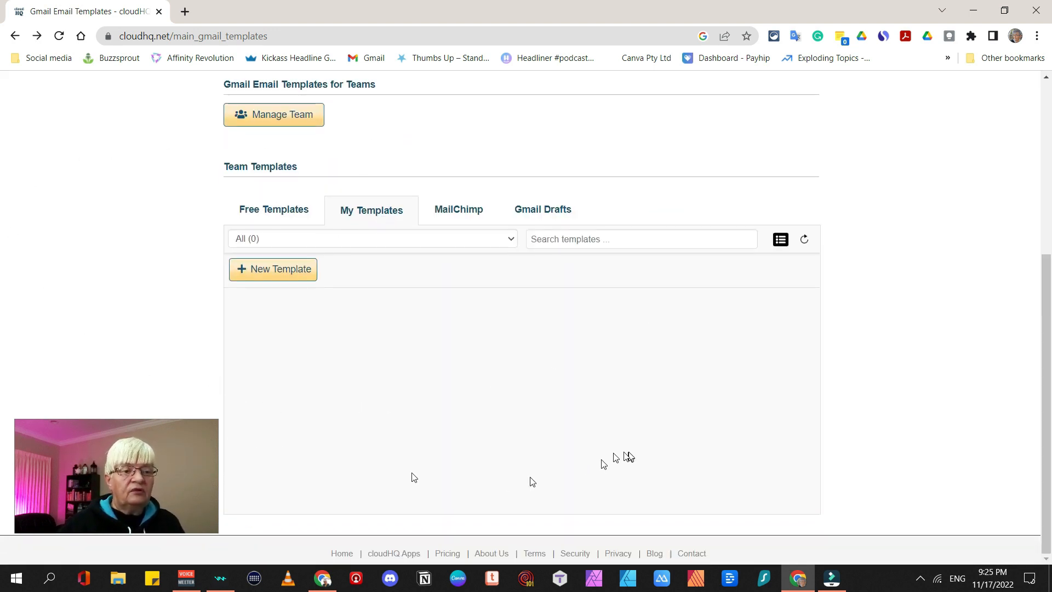
left_click(285, 213)
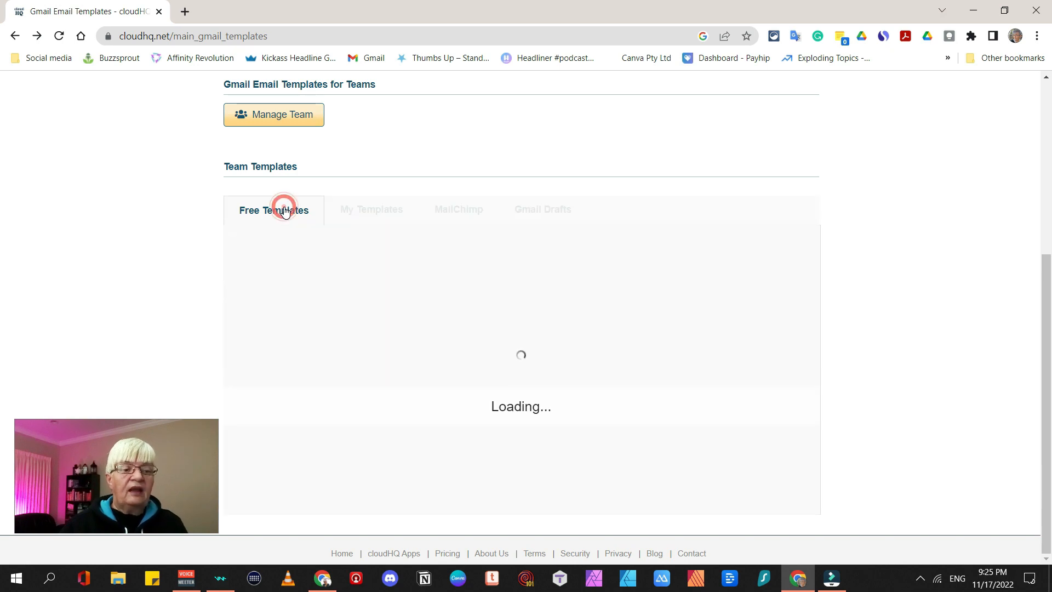
left_click(576, 235)
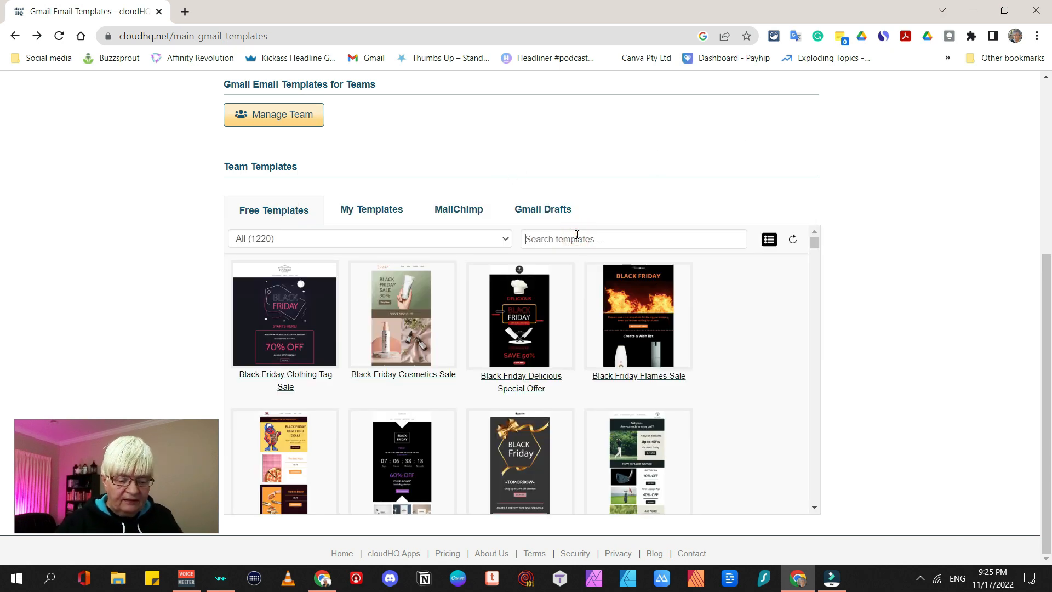
type("newslette")
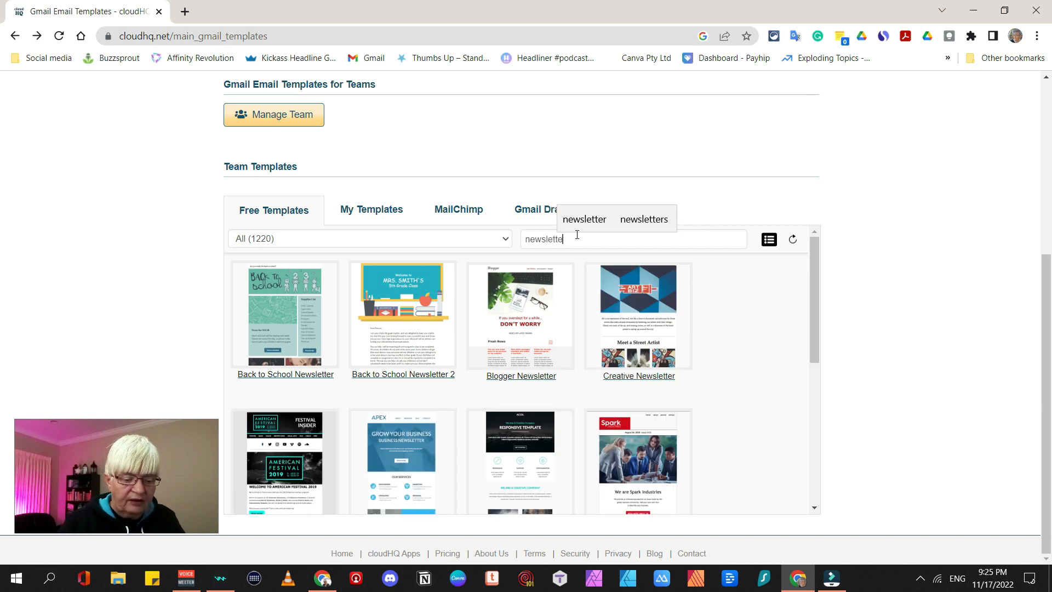
type("r")
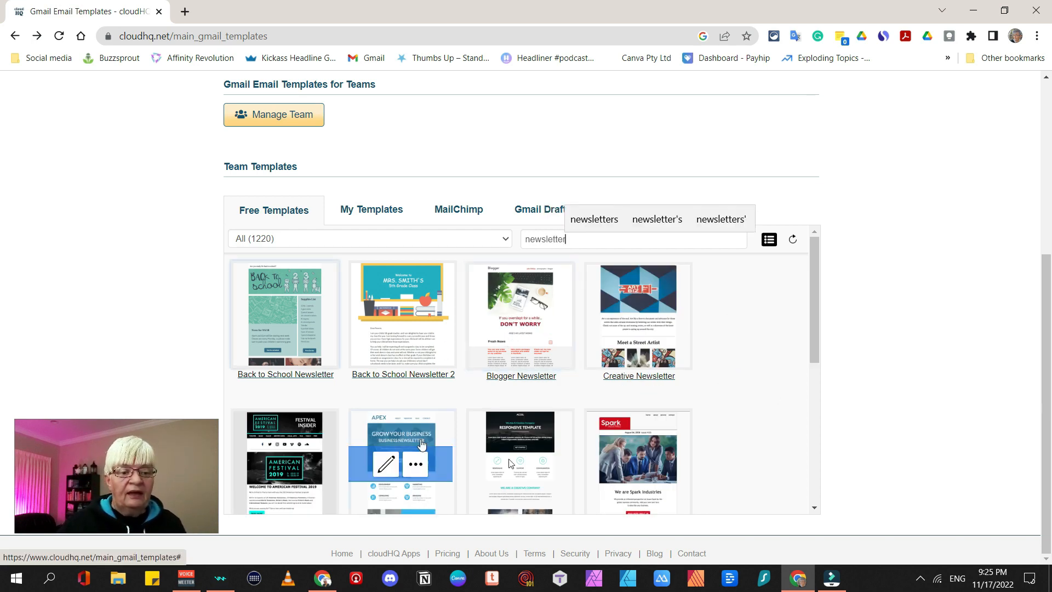
scroll(633, 399, "down", 1)
scroll(633, 399, "down", 4)
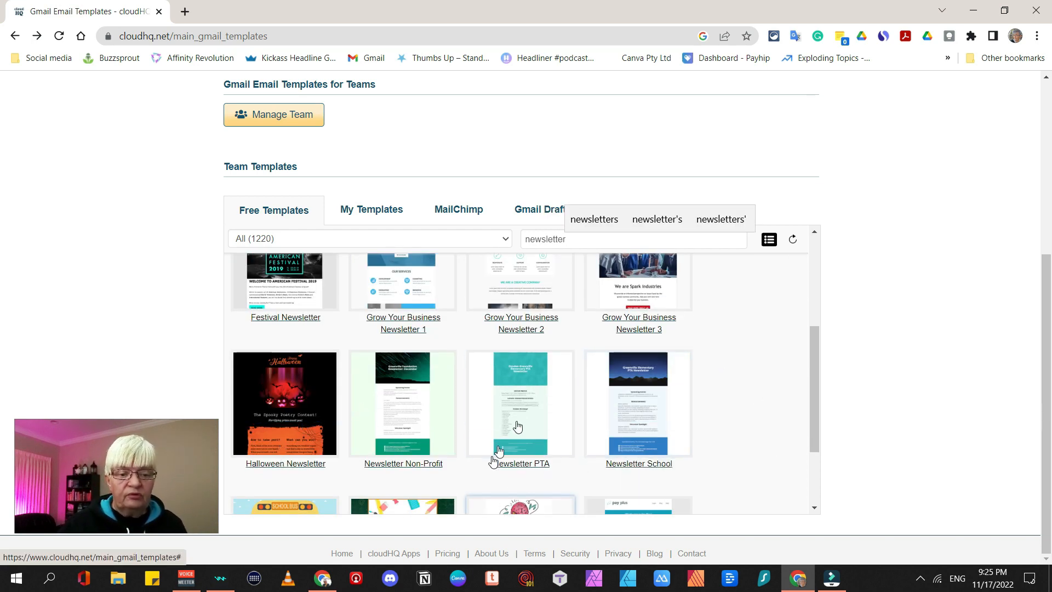
mouse_move(521, 413)
mouse_move(440, 433)
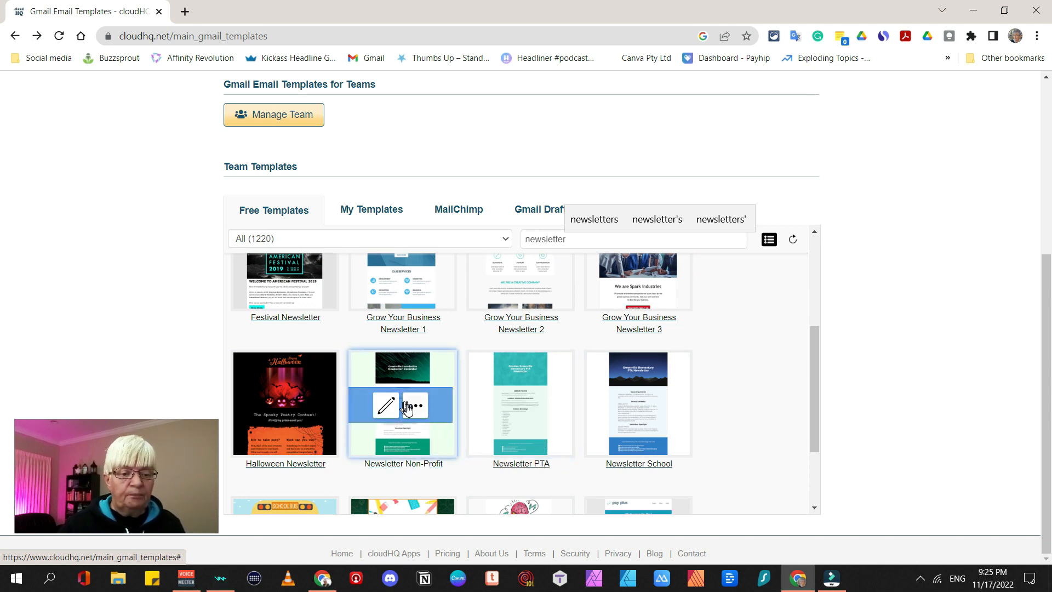
left_click(383, 406)
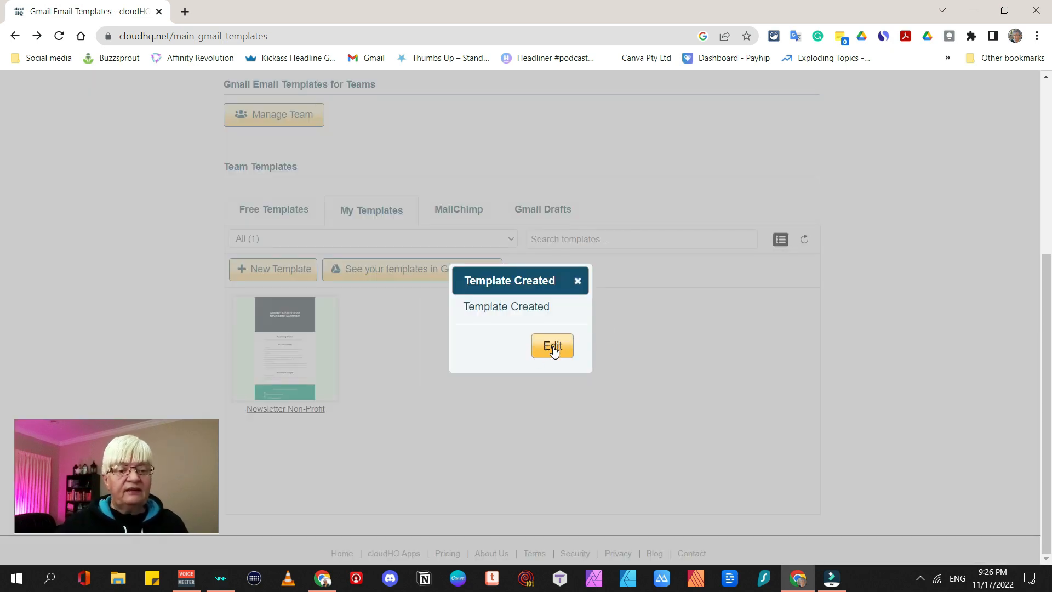
Open the copied template and review its Greenville Foundation header banner and Upcoming Events heading
left_click(553, 346)
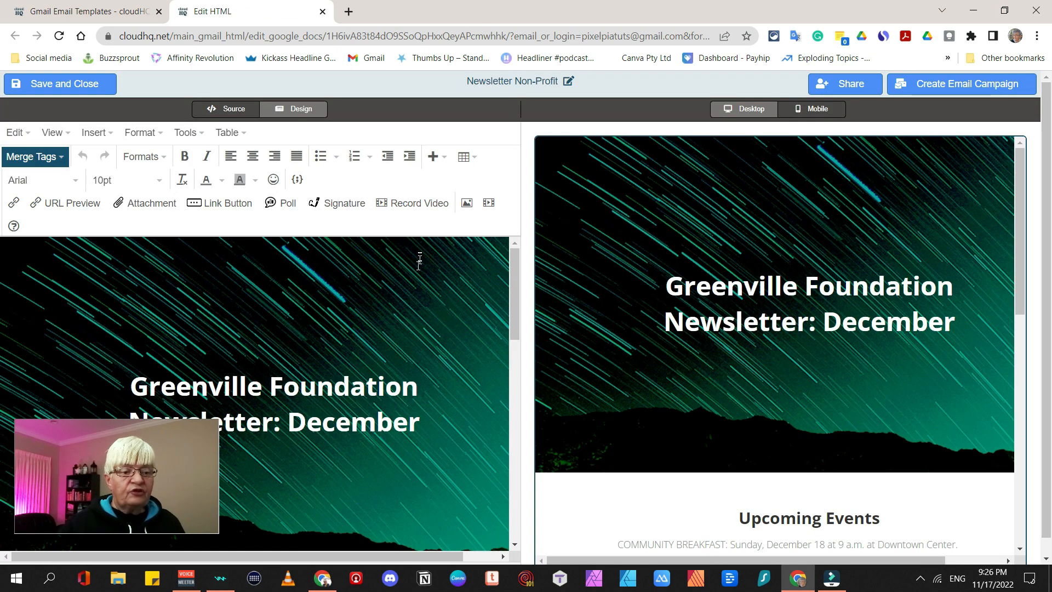
scroll(418, 261, "down", 5)
scroll(330, 221, "down", 1)
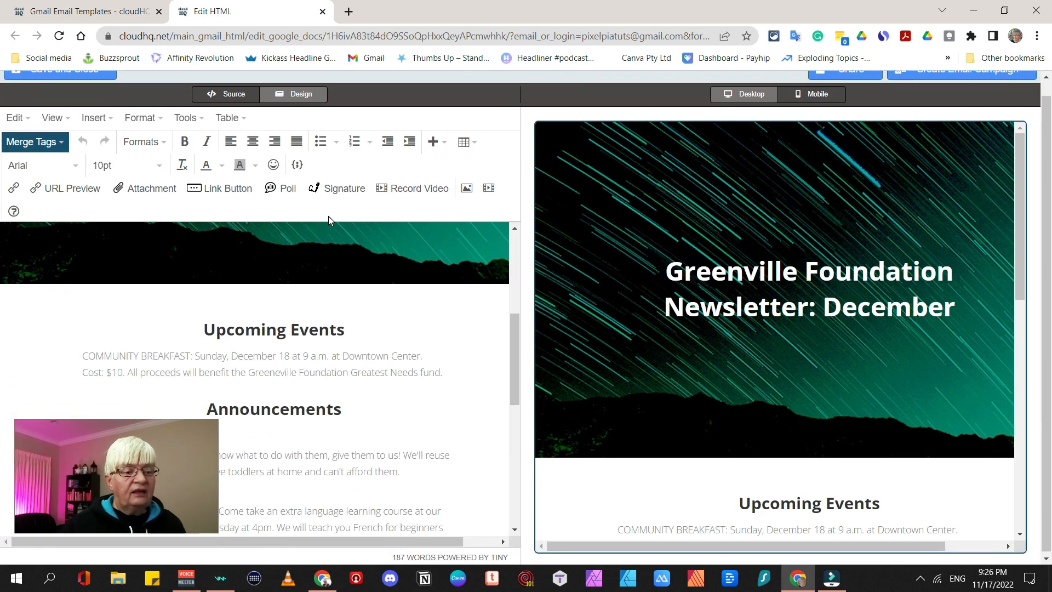
scroll(395, 477, "up", 5)
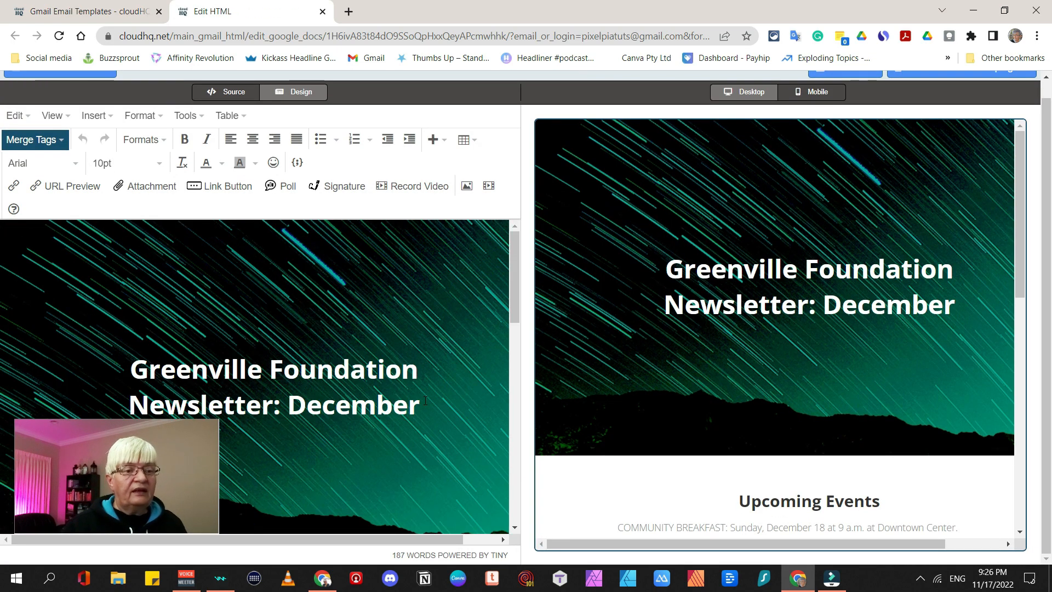
left_click(374, 272)
scroll(329, 271, "down", 5)
left_click(273, 270)
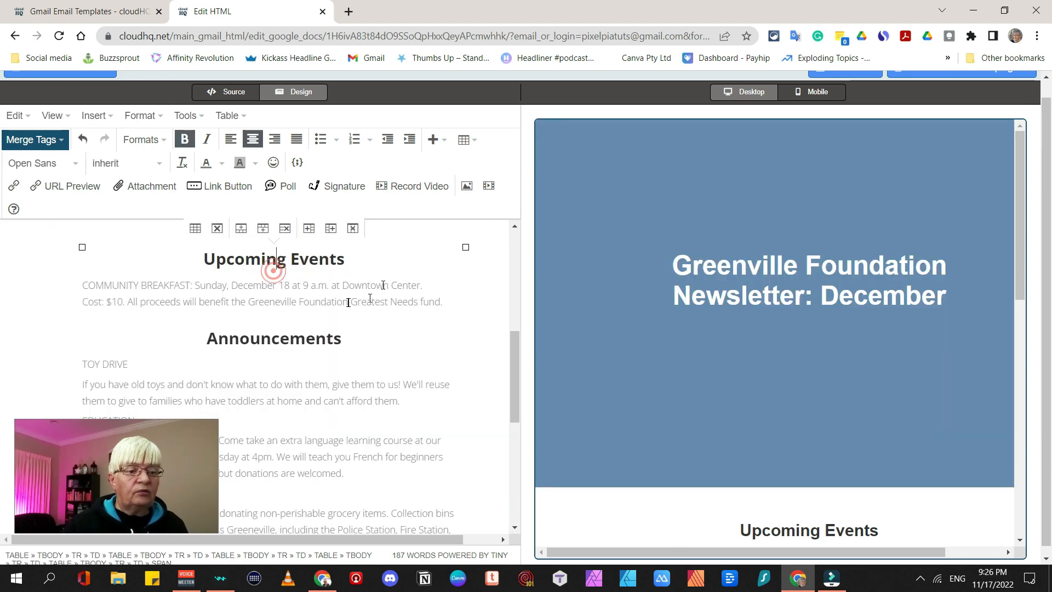
scroll(348, 302, "down", 8)
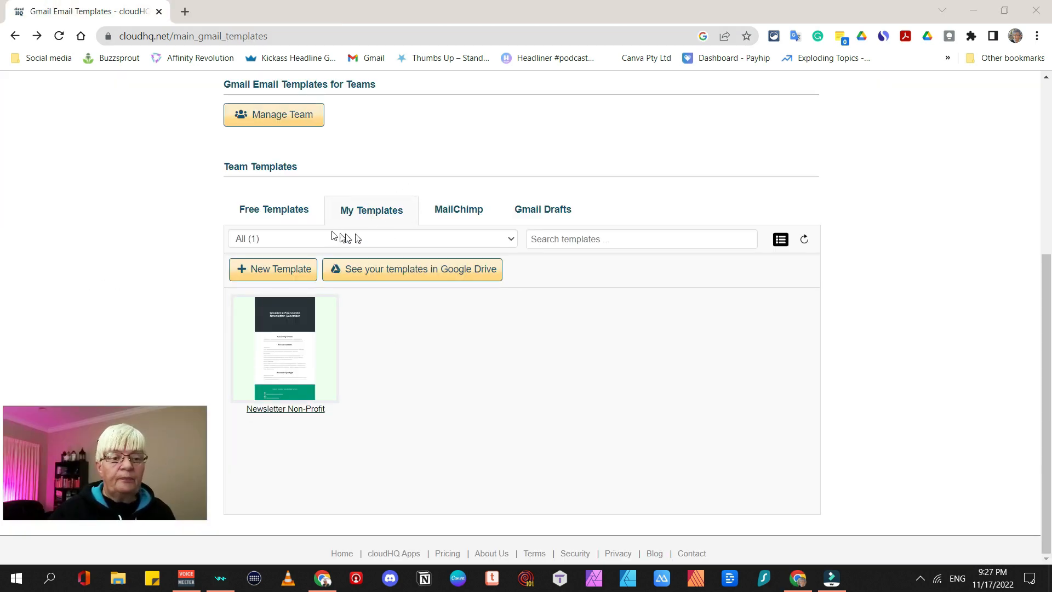
Delete the Newsletter Non-Profit copy from My Templates through its '...' menu
mouse_move(291, 404)
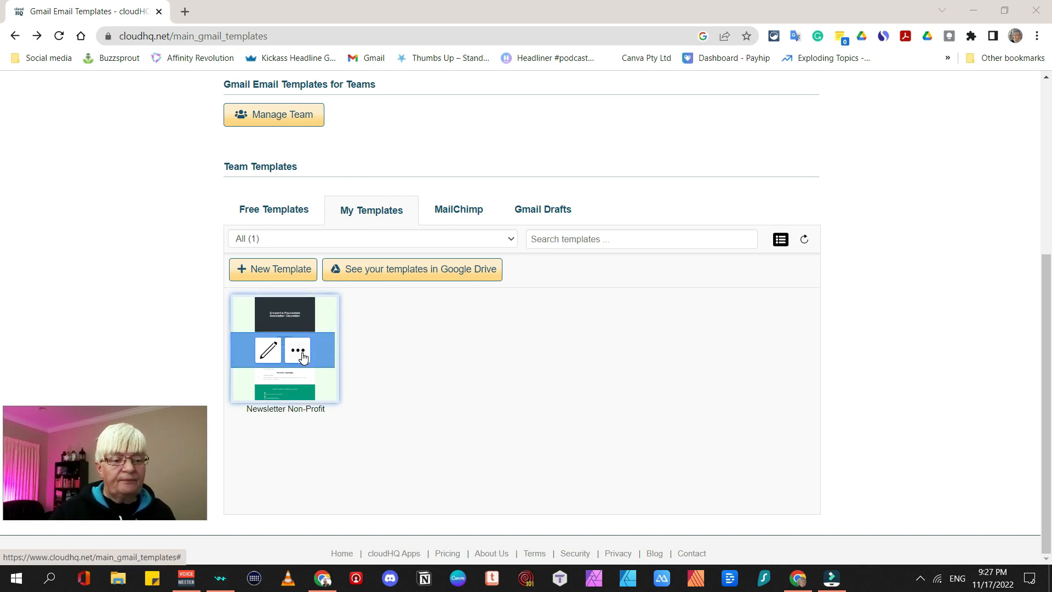
left_click(297, 351)
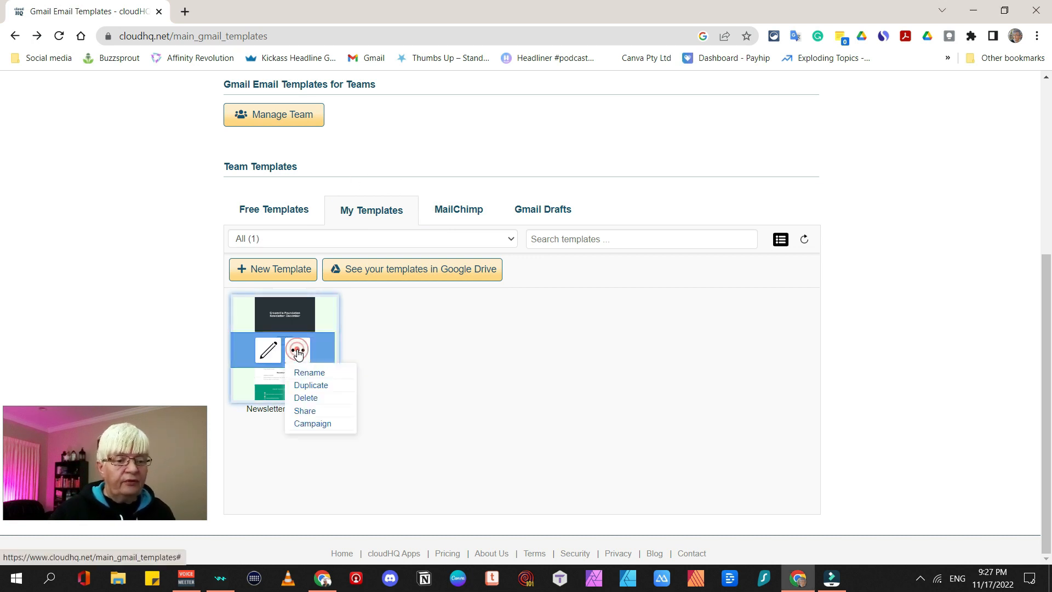
left_click(308, 399)
left_click(592, 127)
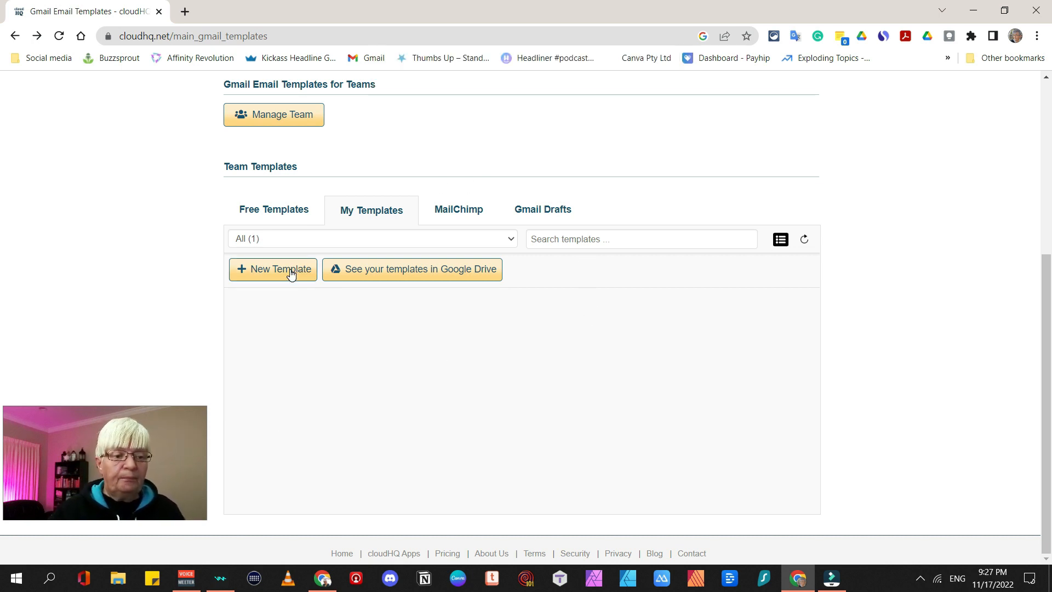
left_click(290, 270)
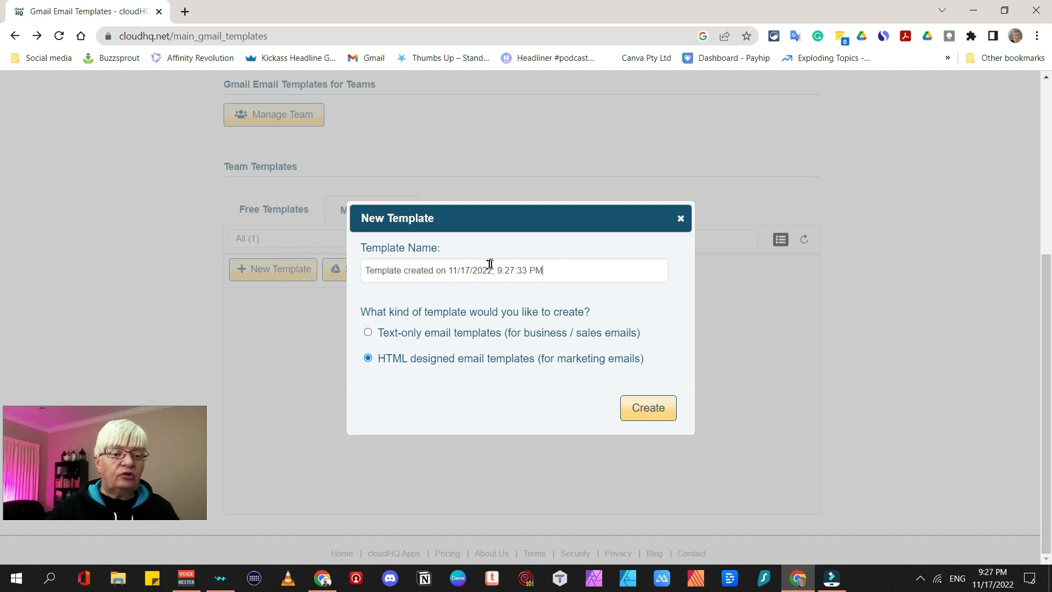
Name the new HTML designed template 'newsletter tutorial' and create it
left_click_drag(578, 264, 320, 273)
type("newsl")
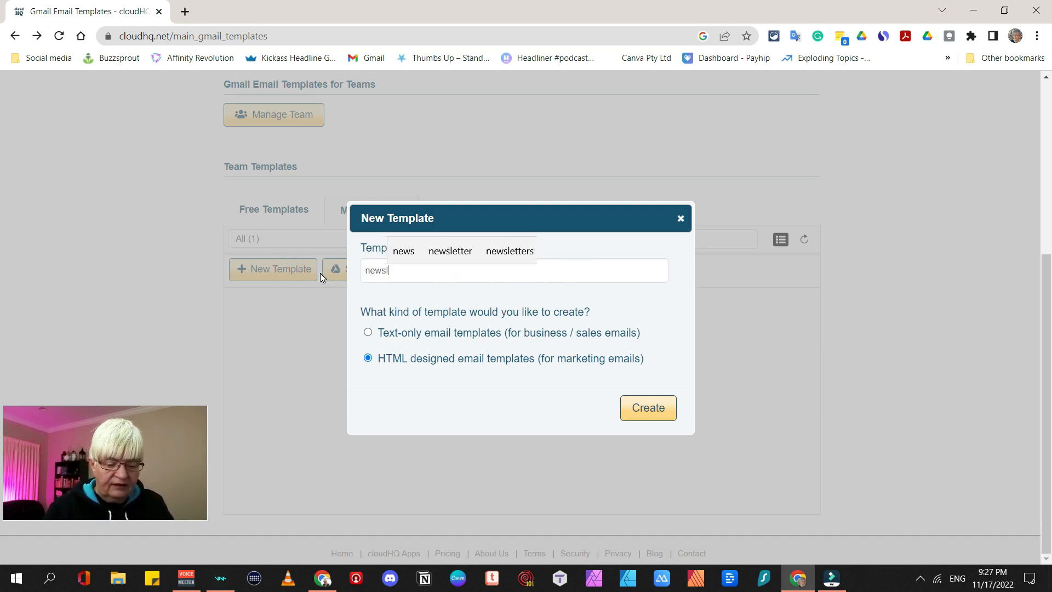
type("etter tut")
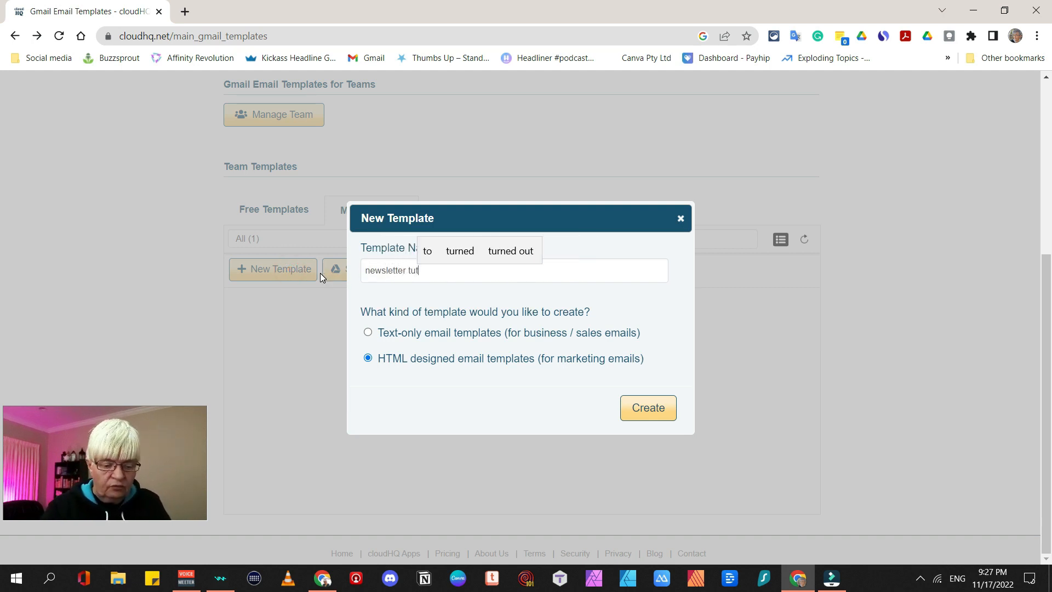
type("orial")
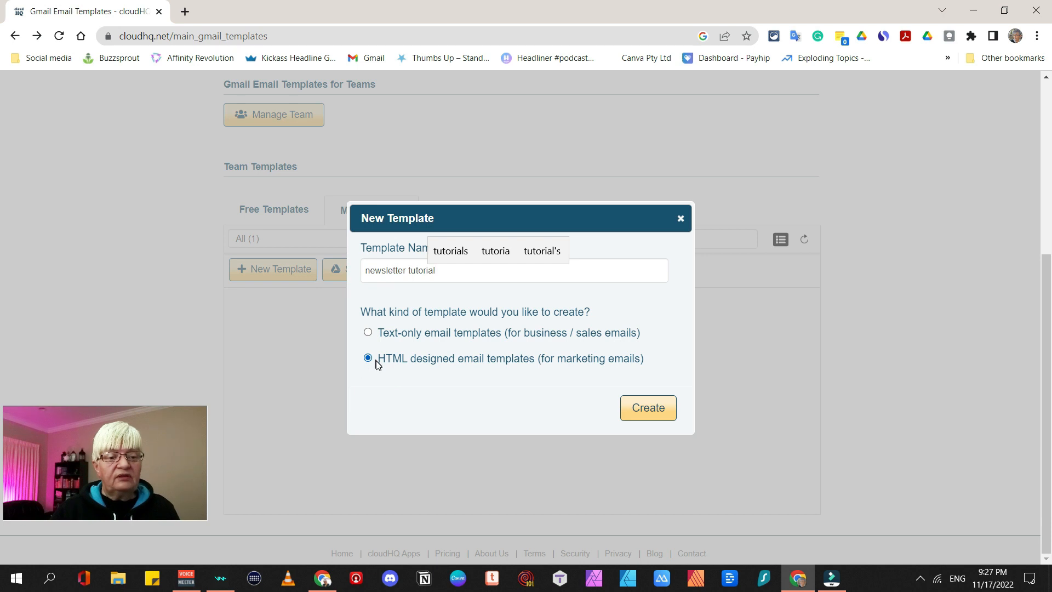
left_click(647, 412)
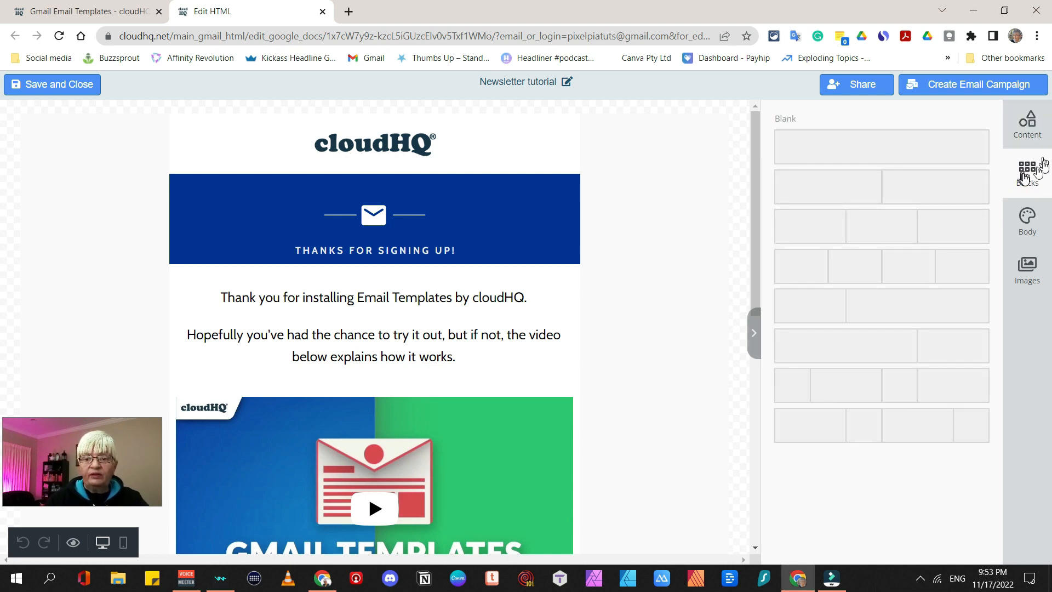
Look through the Body and Images sidebar tabs, ending on the Content block list
left_click(1033, 222)
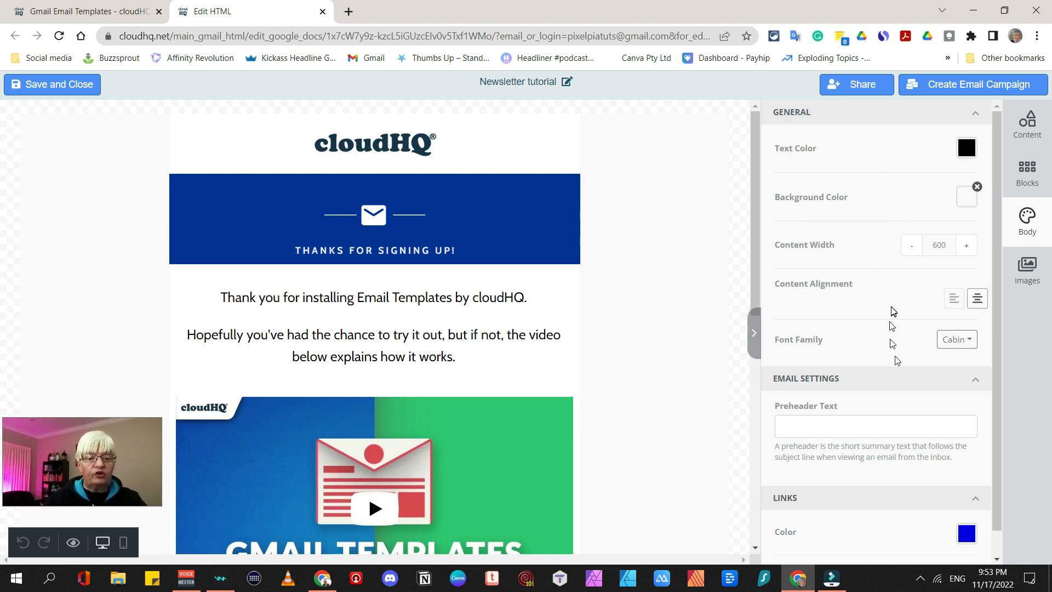
left_click(1028, 268)
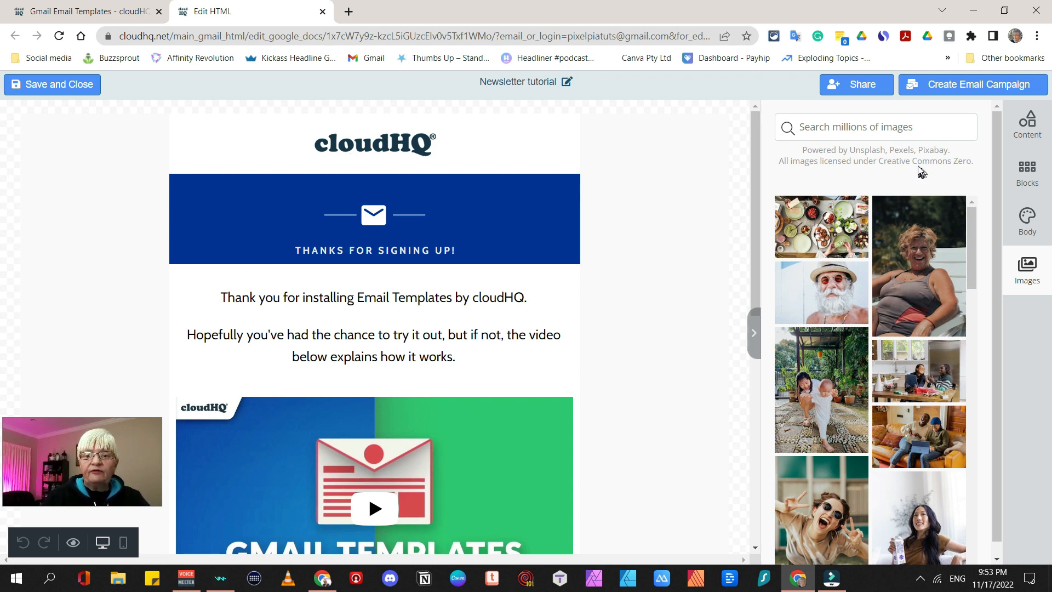
left_click(1026, 142)
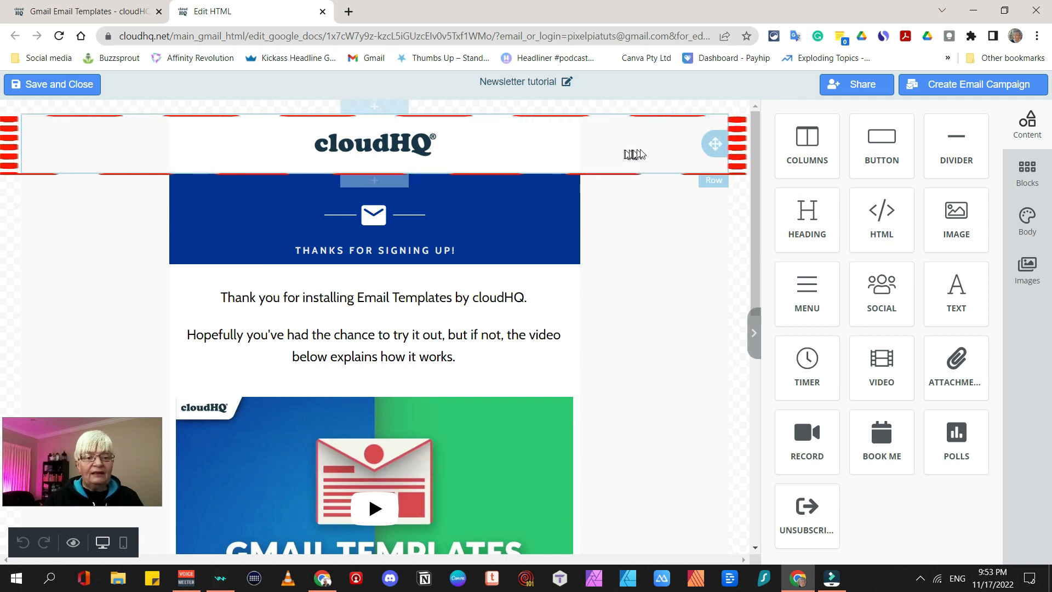
left_click(643, 152)
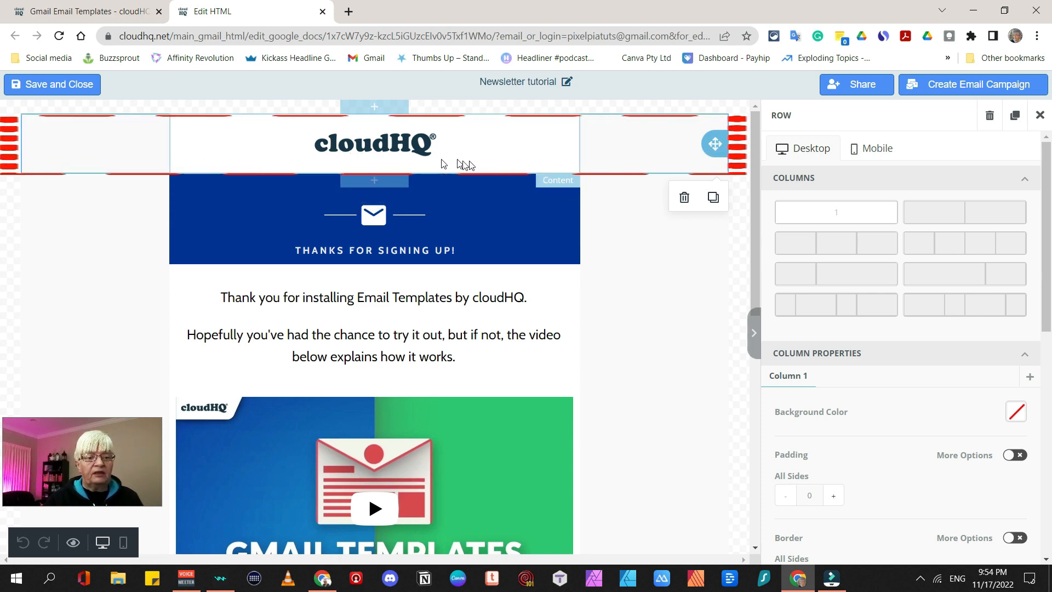
left_click(513, 160)
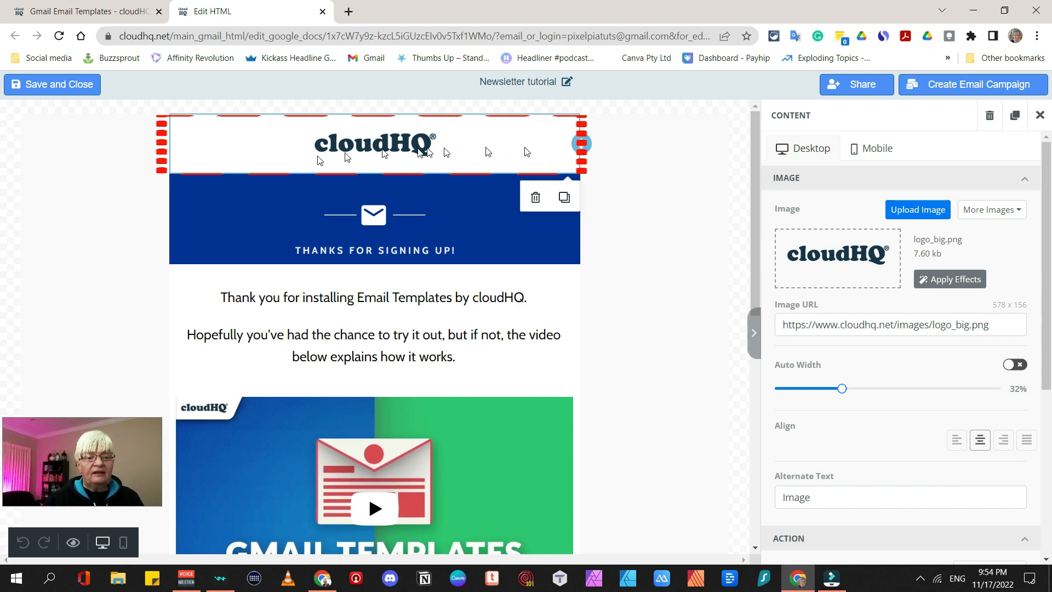
left_click(627, 158)
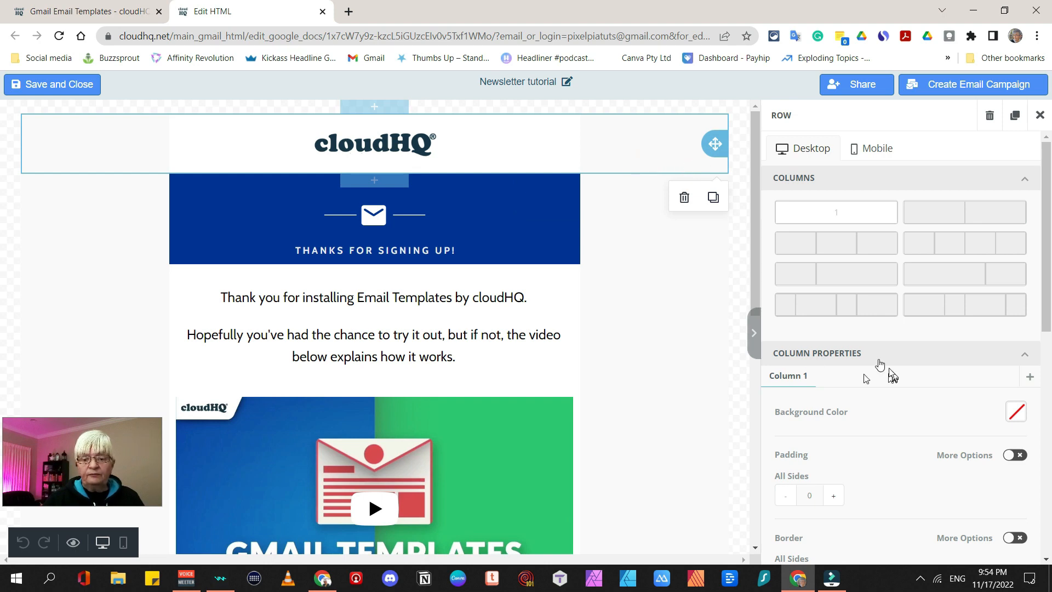
left_click(1040, 115)
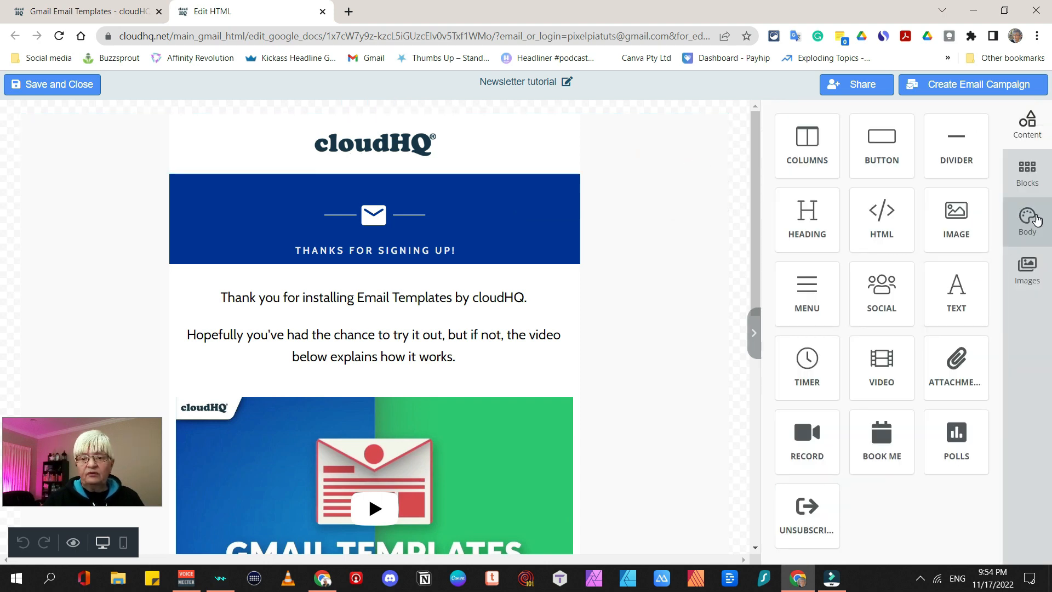
left_click(1038, 219)
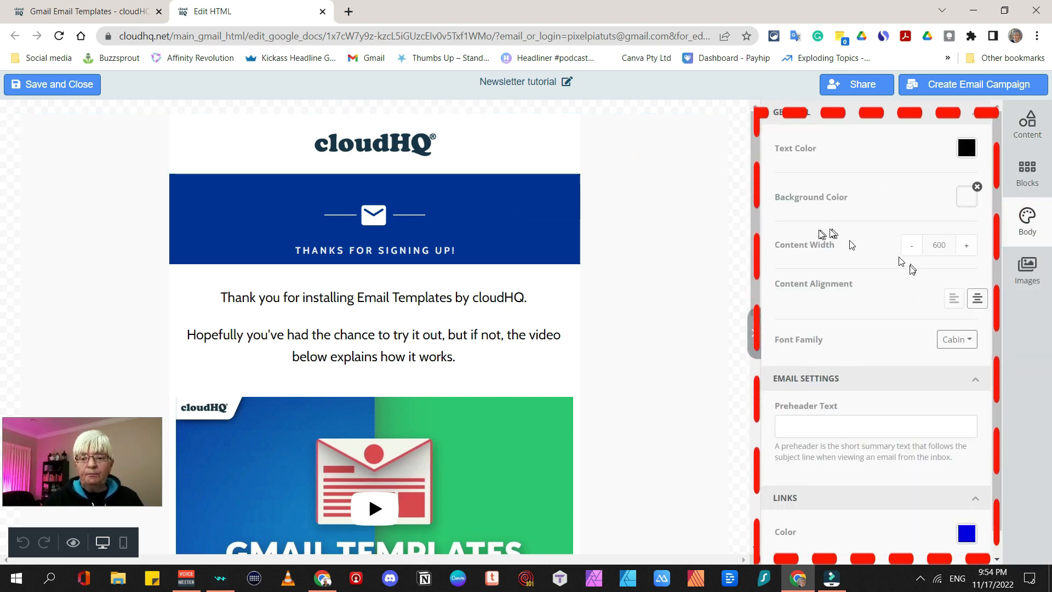
Change the email's Body background colour to the grey preset 95A5A6
scroll(869, 245, "down", 1)
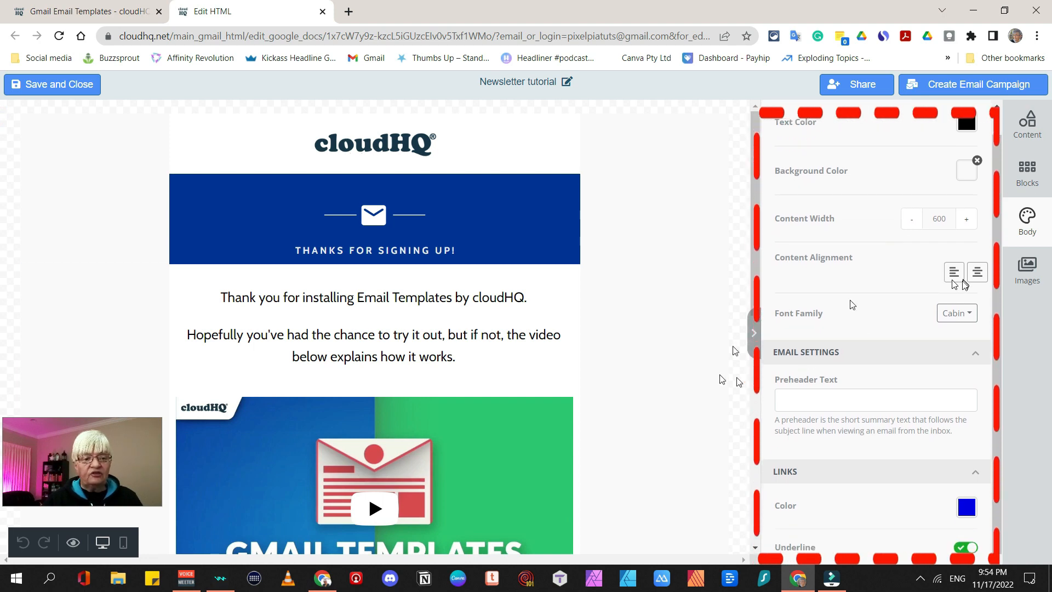
scroll(932, 230, "up", 1)
left_click(973, 196)
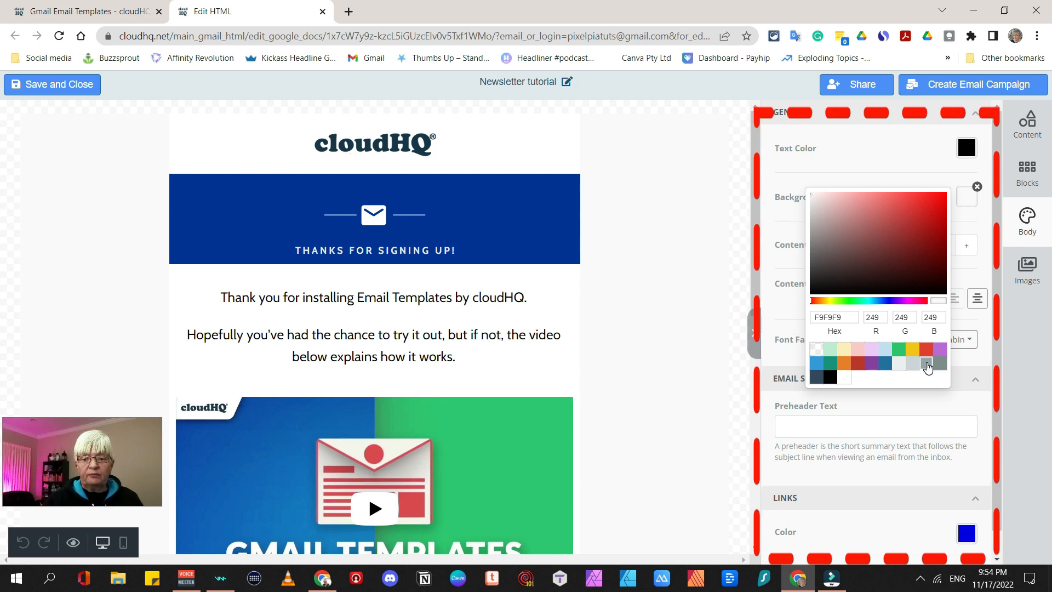
left_click(928, 367)
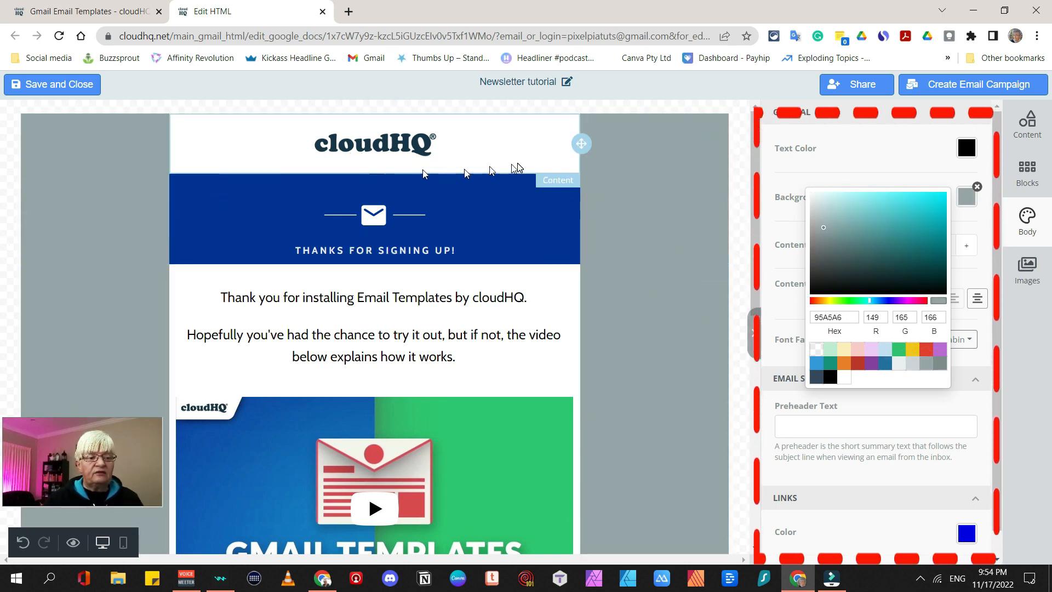
left_click(1027, 171)
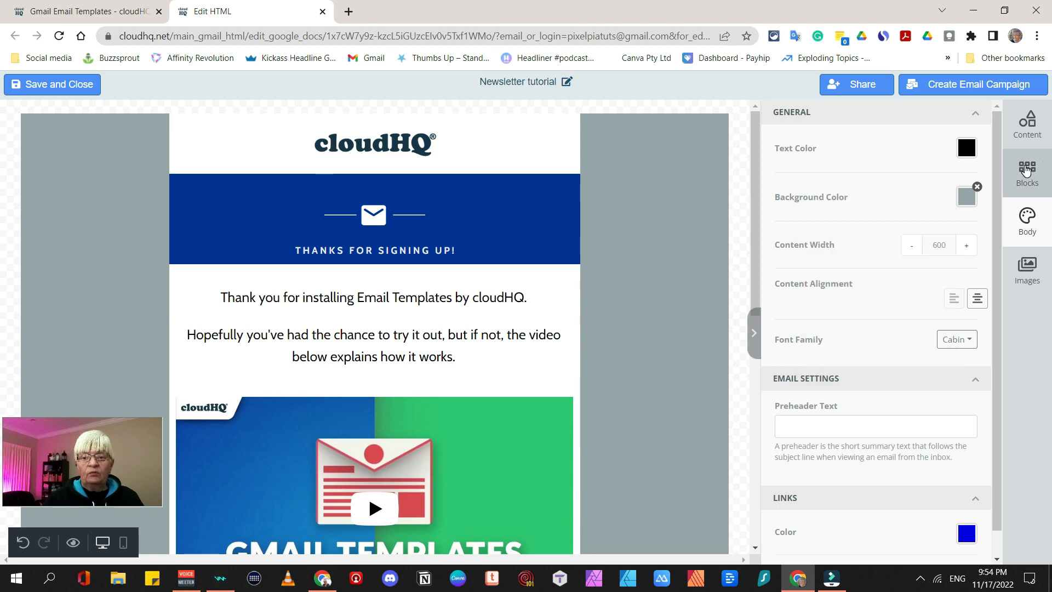
left_click(536, 145)
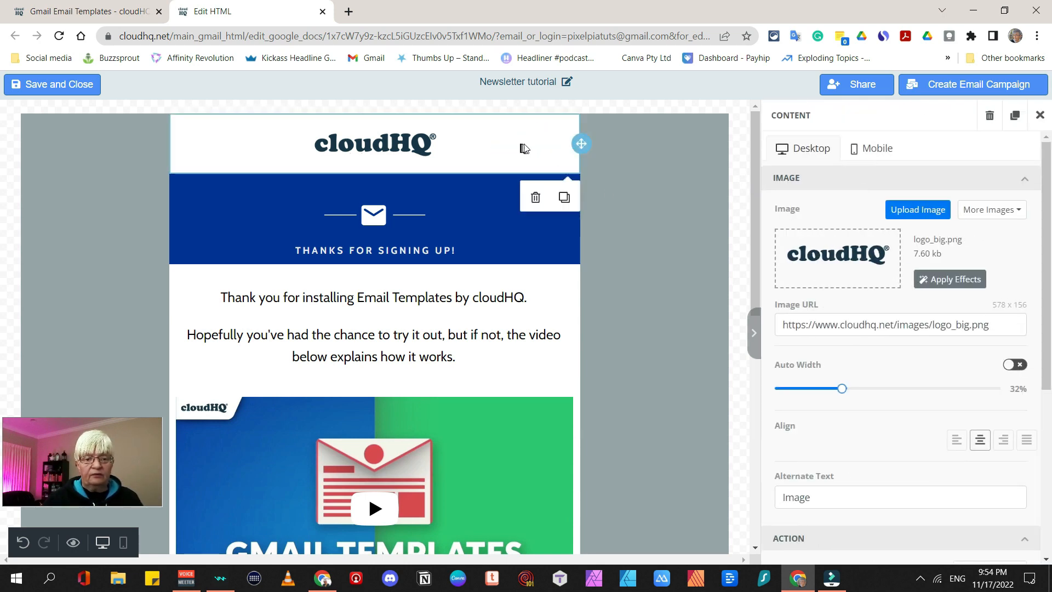
Replace the top logo with the uploaded second desk-scene channel-art image at 100% width
left_click(872, 255)
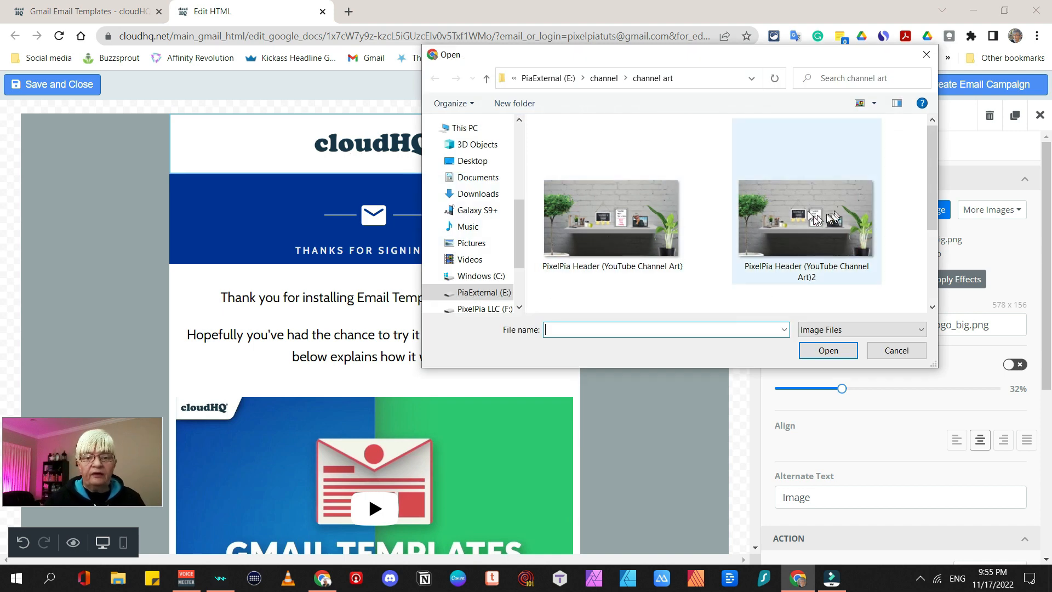
key("Escape")
left_click(1001, 212)
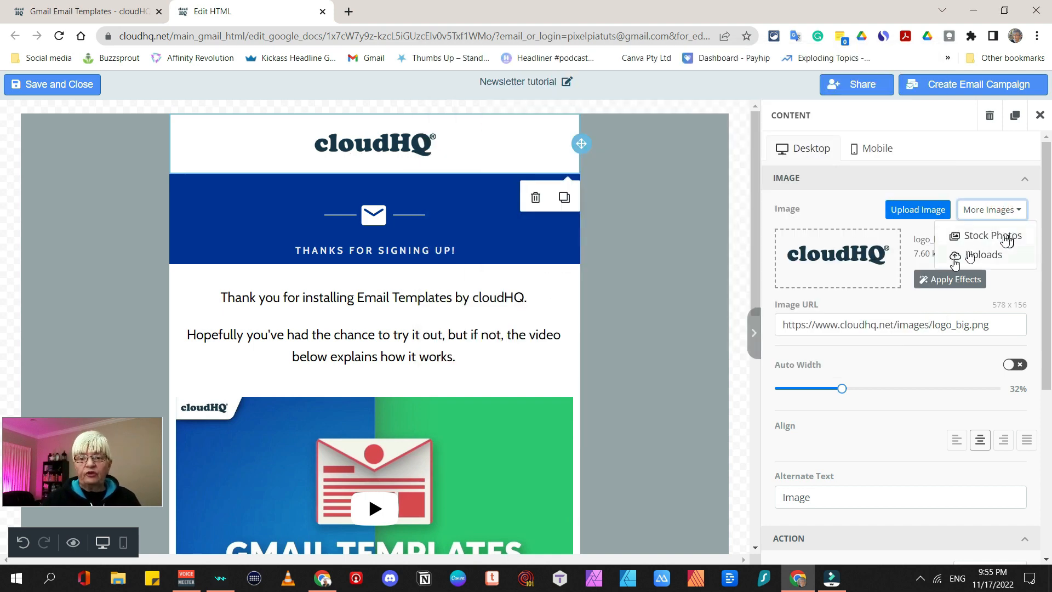
left_click(982, 256)
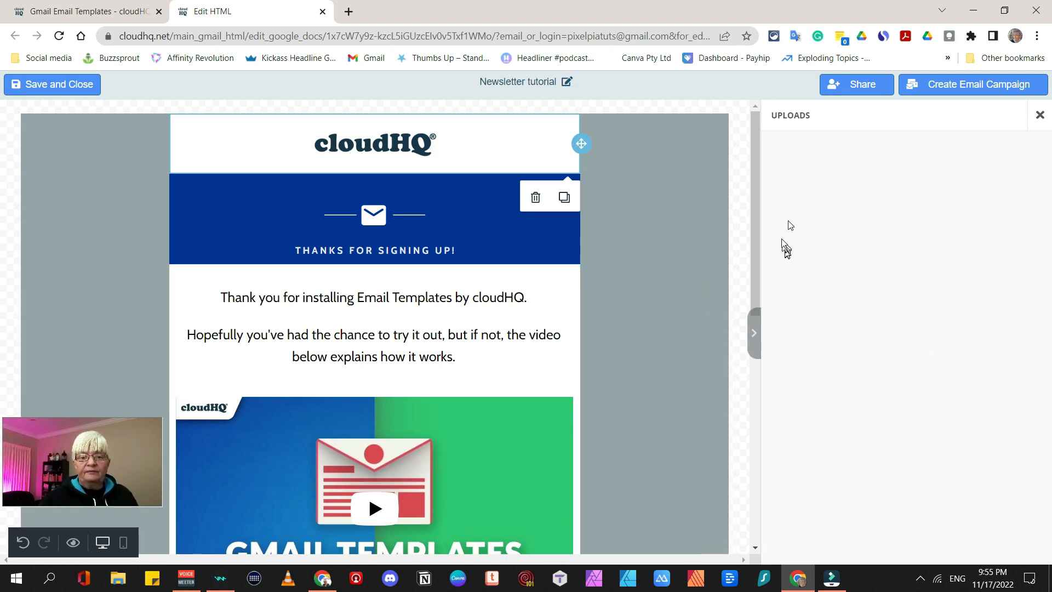
left_click(932, 209)
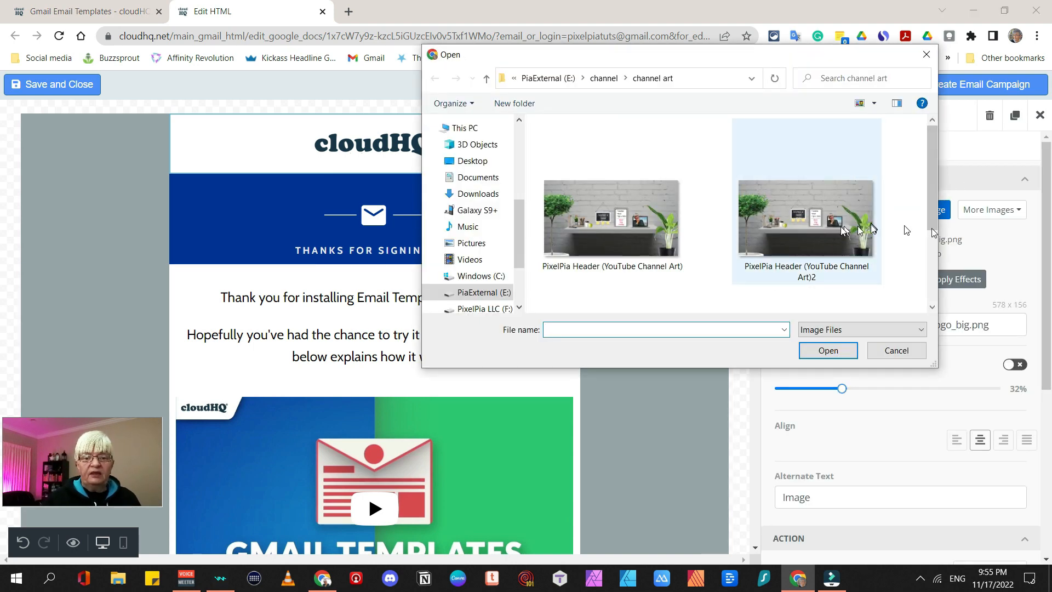
left_click(842, 225)
left_click(830, 350)
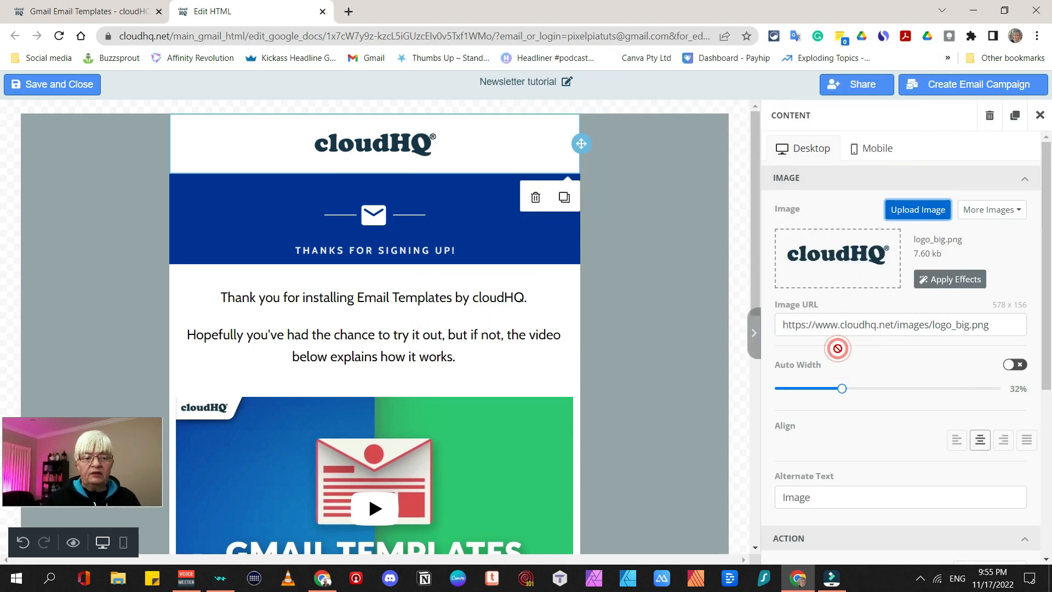
left_click_drag(841, 410, 1013, 412)
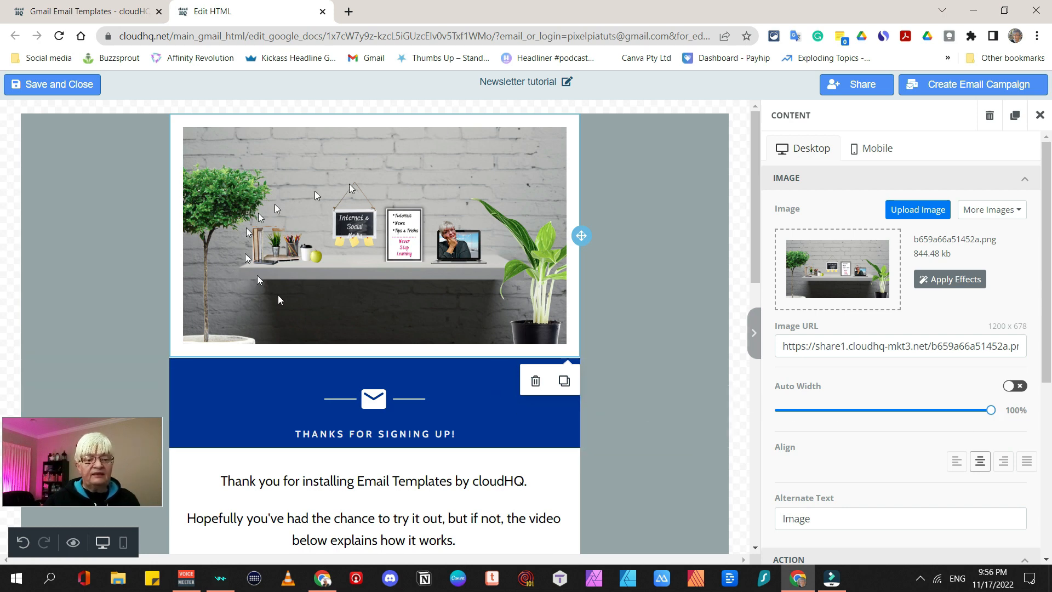
Give the banner separate top, right, left and bottom container padding of 20, and open its image editor
scroll(877, 411, "down", 3)
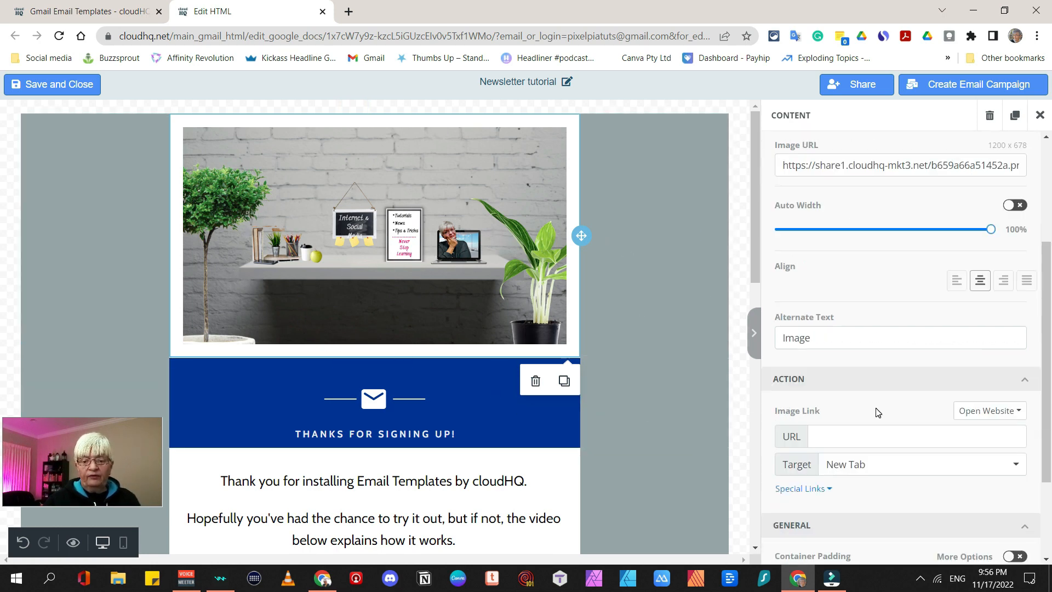
scroll(924, 352, "down", 2)
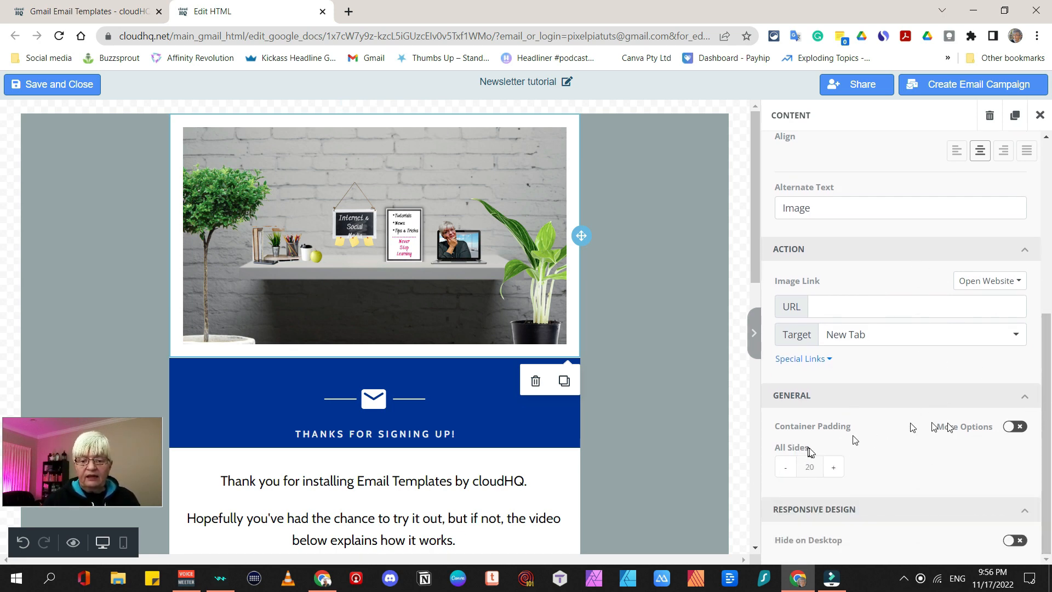
left_click(962, 428)
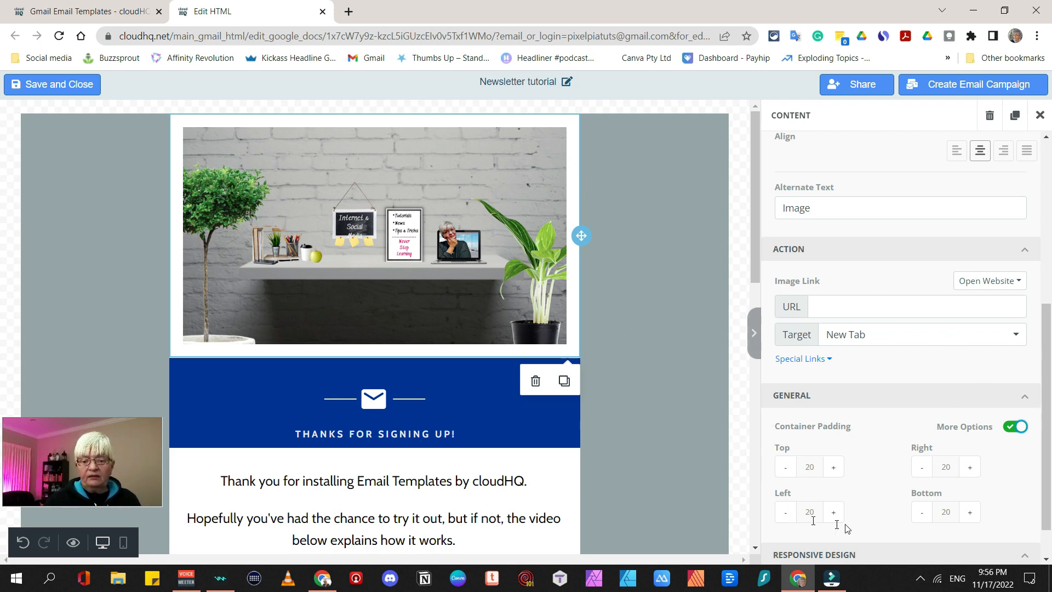
scroll(955, 286, "up", 6)
left_click(956, 281)
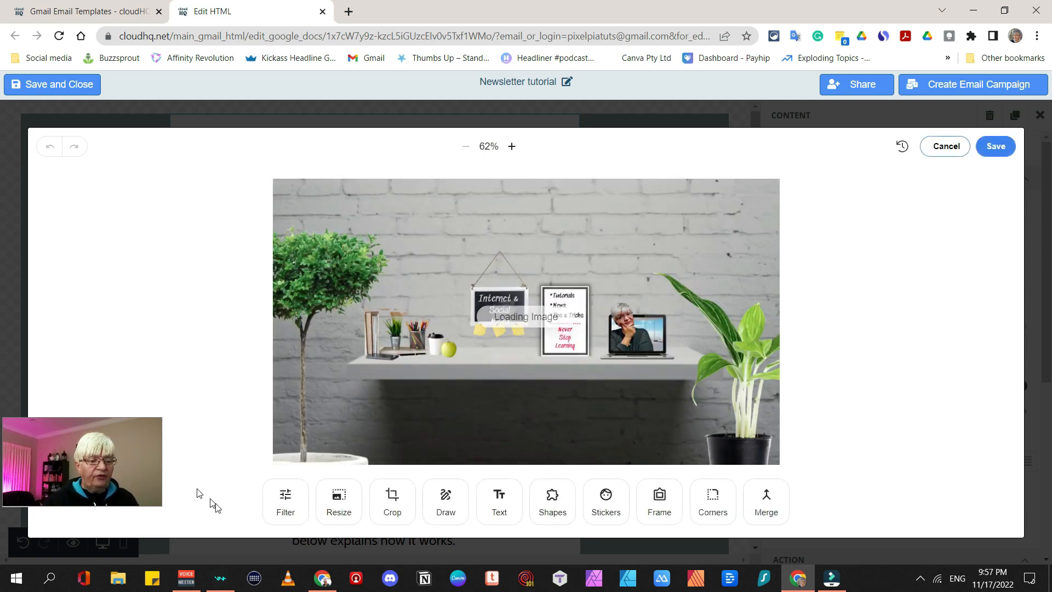
Preview the Filter, Resize and Text options on the header photo, leaving it unchanged
left_click(294, 500)
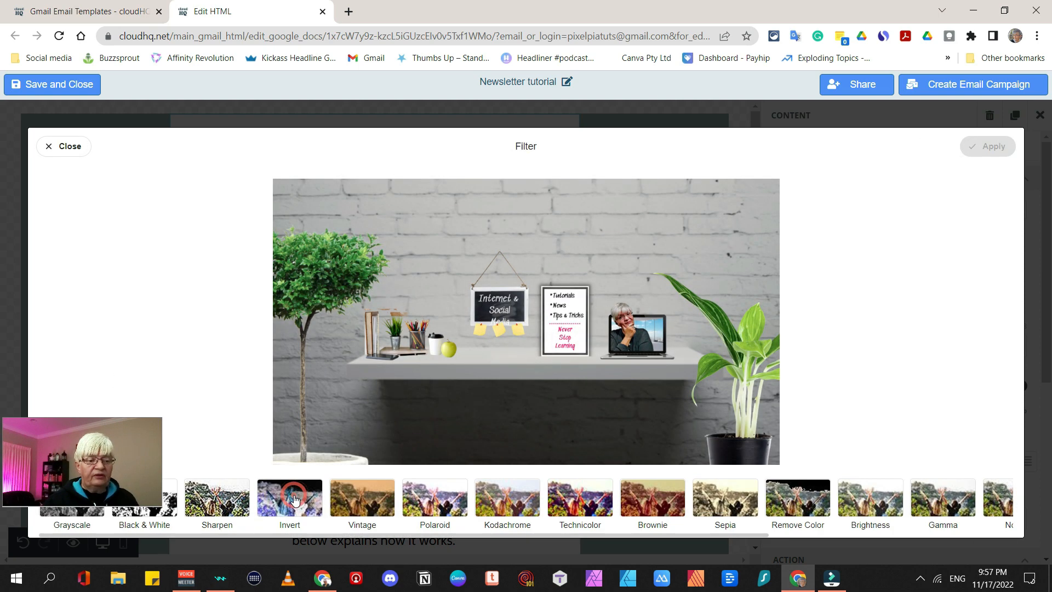
left_click(66, 146)
left_click(345, 509)
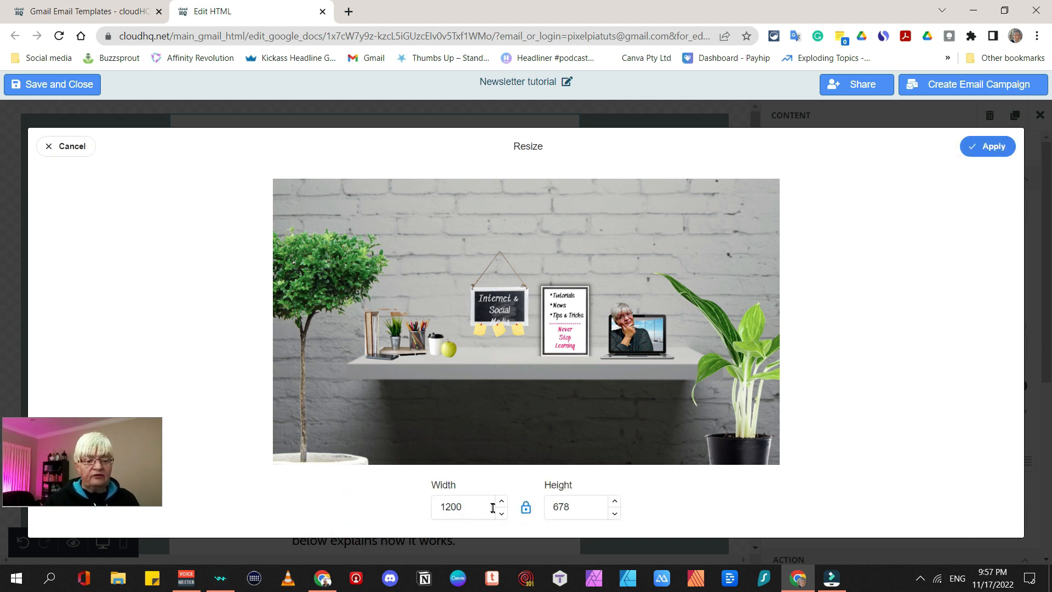
left_click(492, 508)
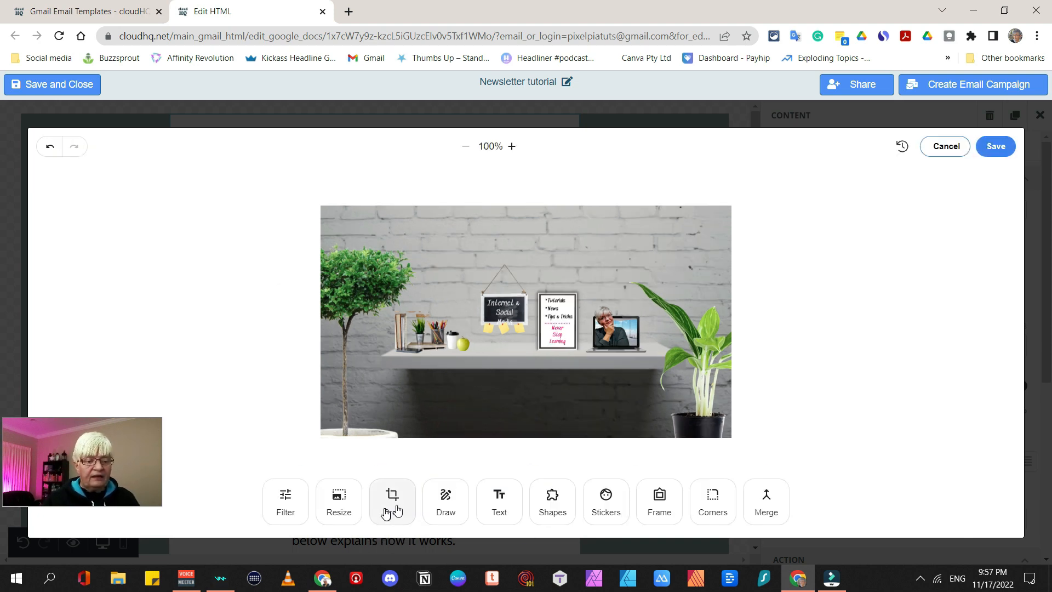
left_click(501, 502)
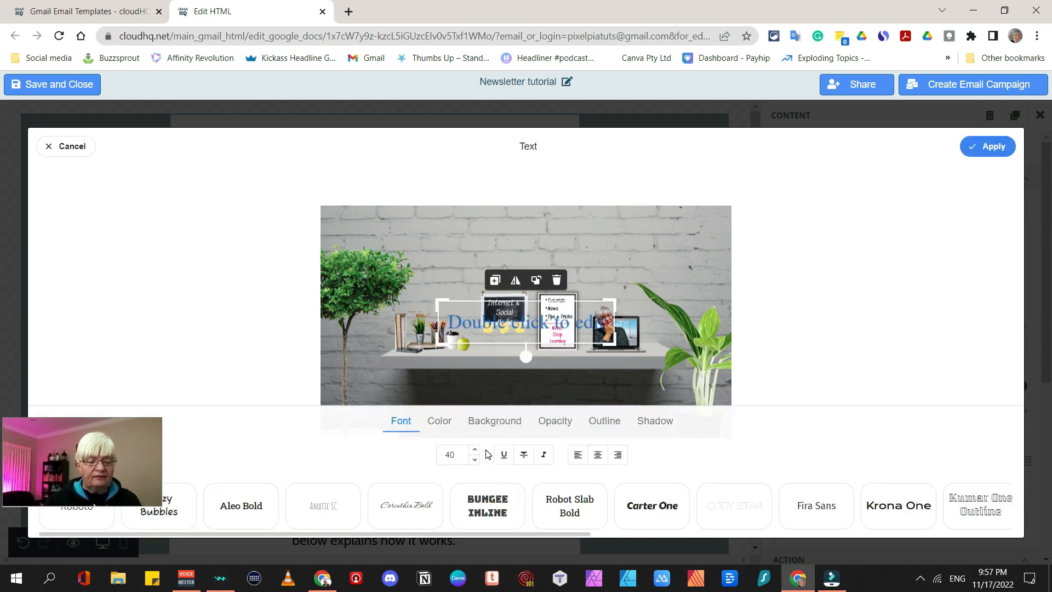
key("Escape")
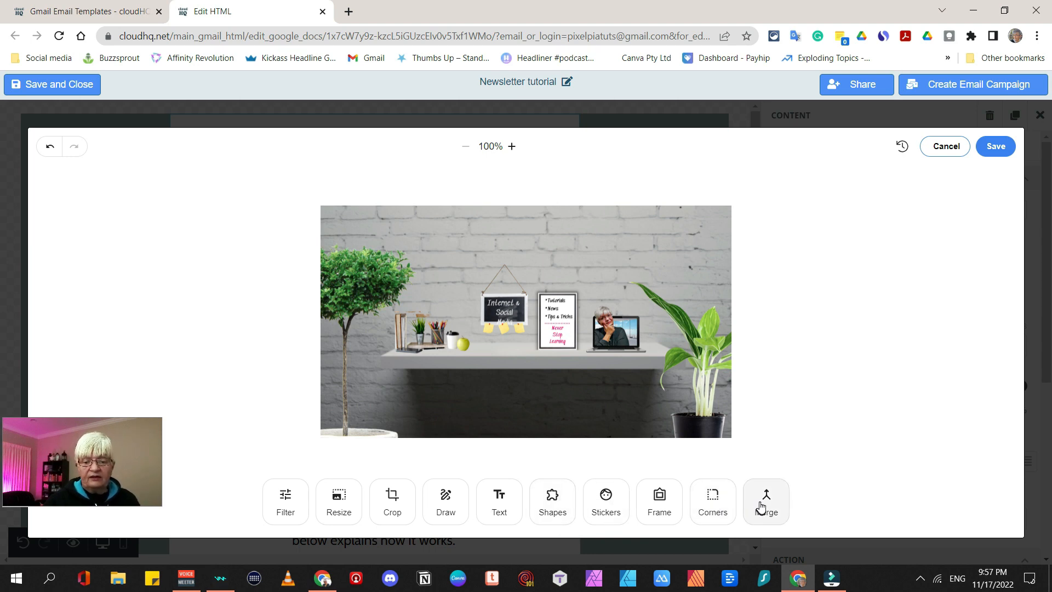
left_click(384, 501)
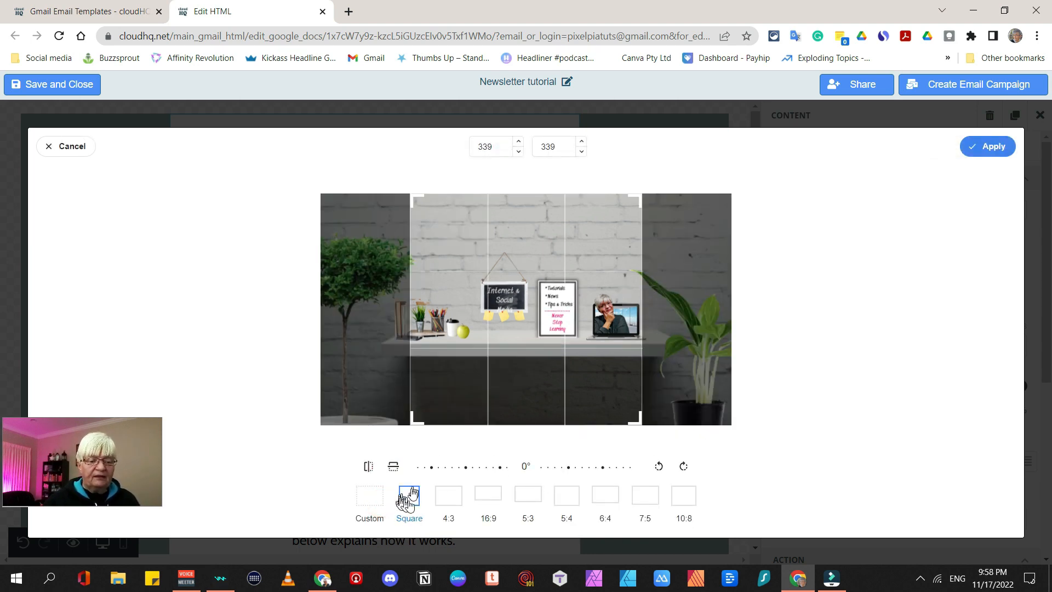
Crop the header photo to a custom 597×151 strip and save it into the template
left_click(451, 496)
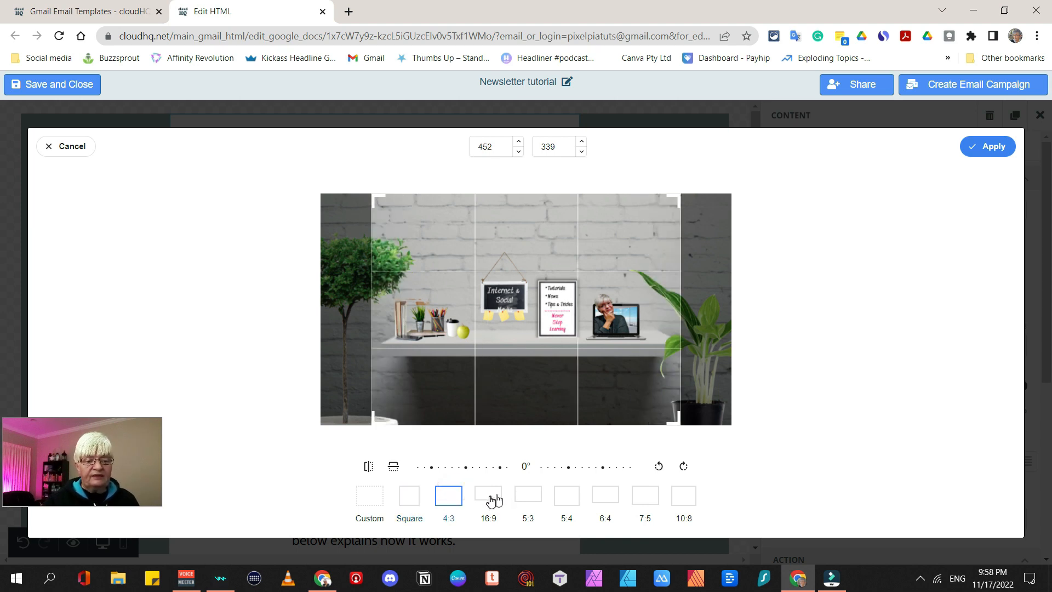
left_click(492, 497)
left_click(539, 497)
left_click(369, 495)
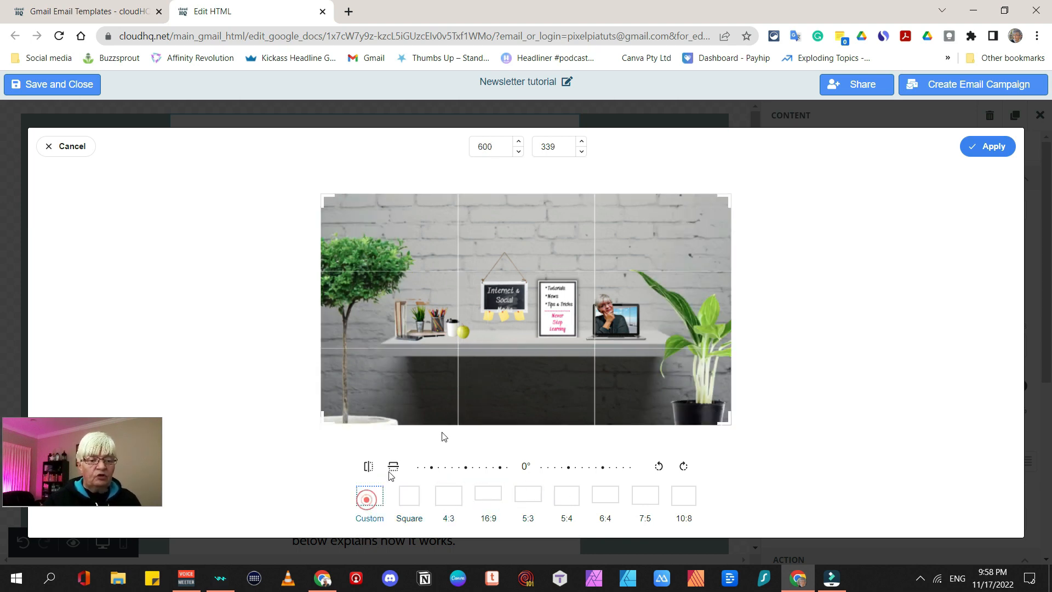
left_click_drag(324, 421, 275, 376)
left_click_drag(729, 197, 889, 174)
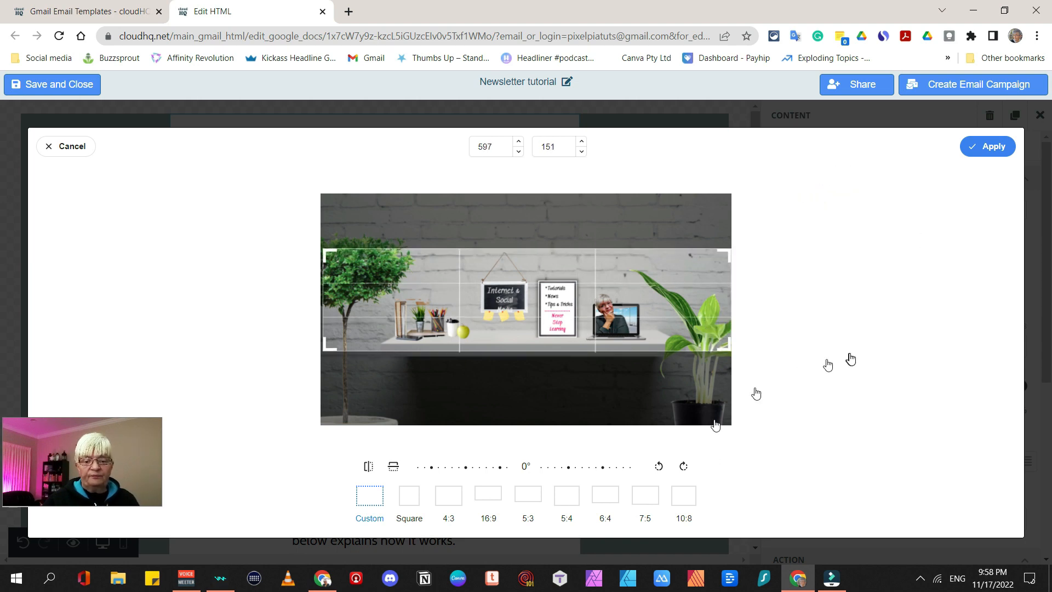
left_click(994, 146)
left_click(999, 148)
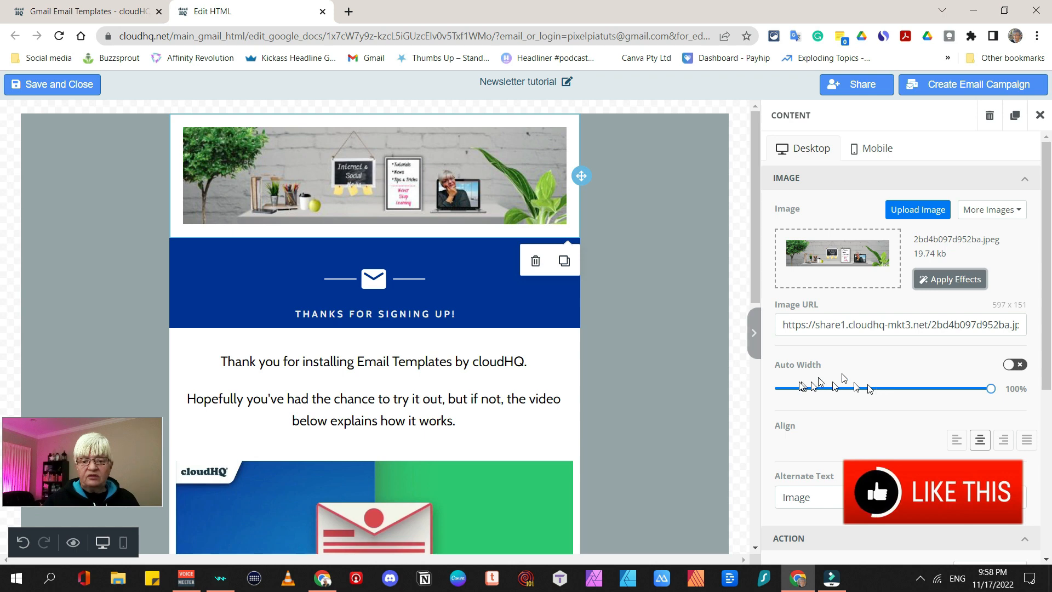
Delete the envelope image block and the THANKS FOR SIGNING UP! row
left_click(489, 262)
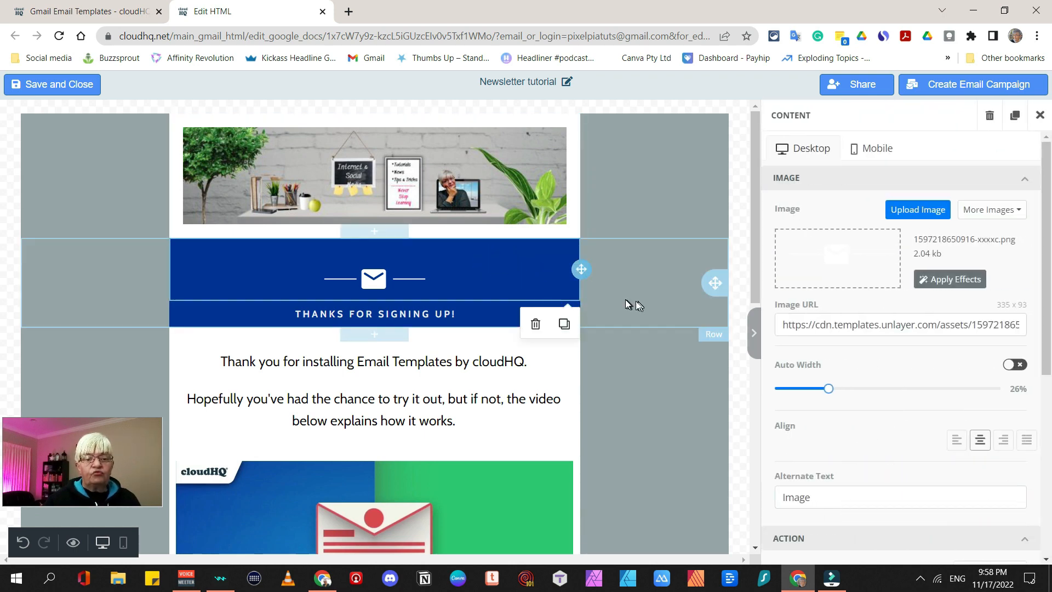
left_click(626, 300)
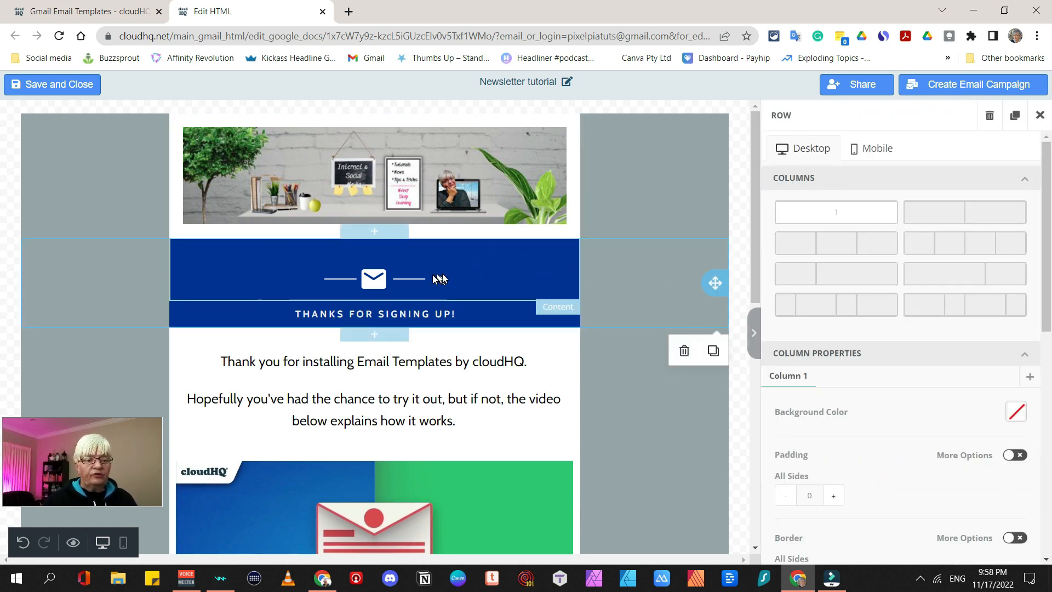
left_click(557, 271)
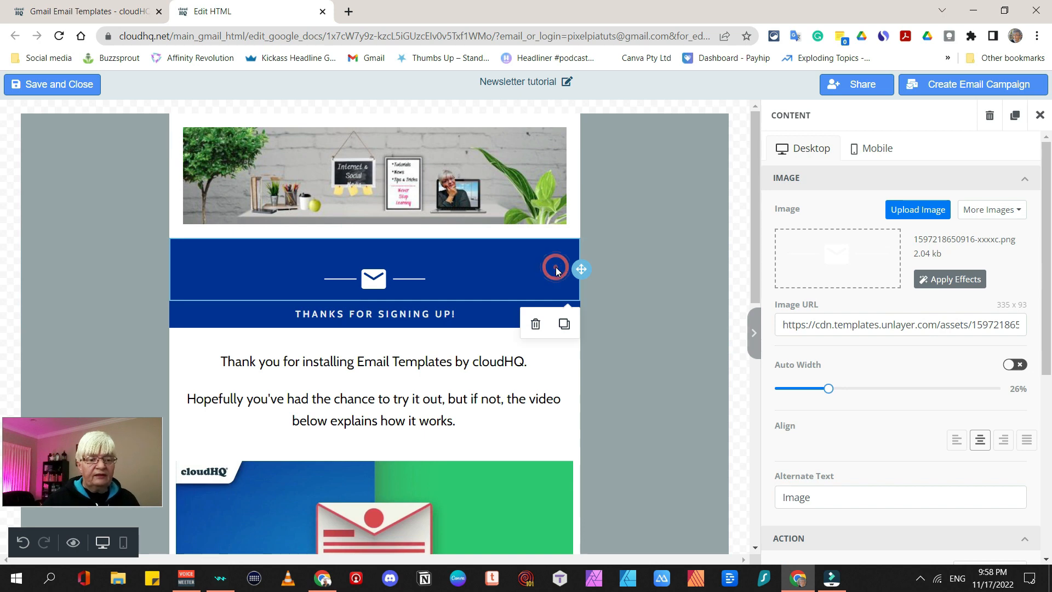
left_click(536, 323)
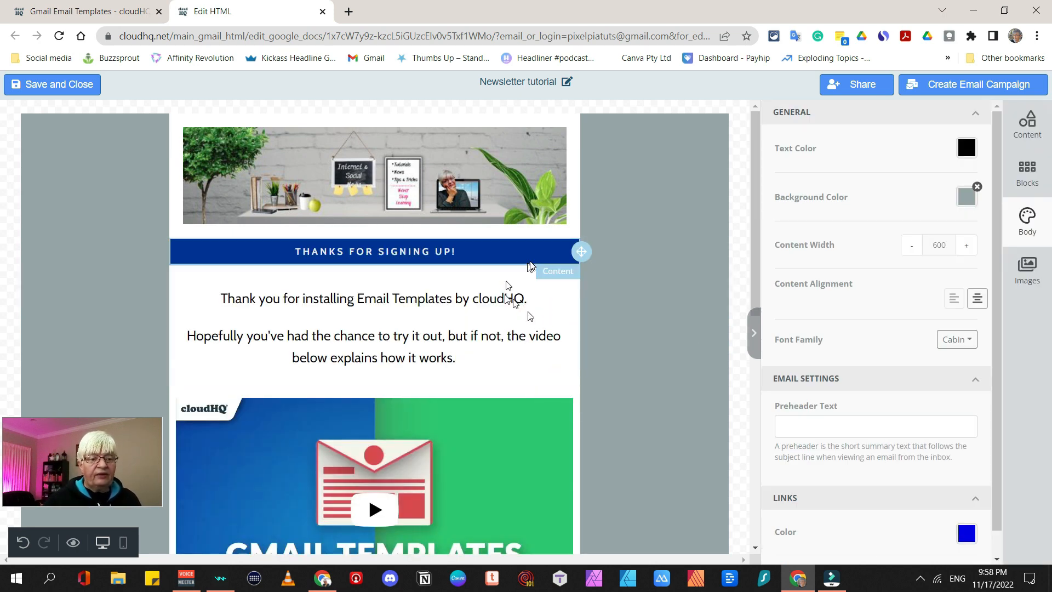
left_click(625, 255)
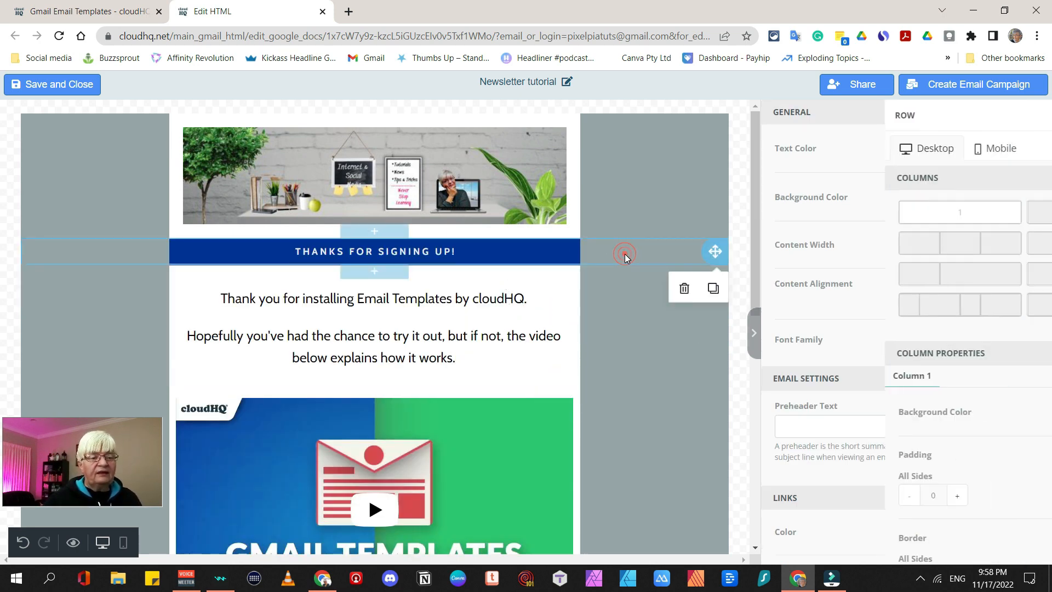
left_click(685, 291)
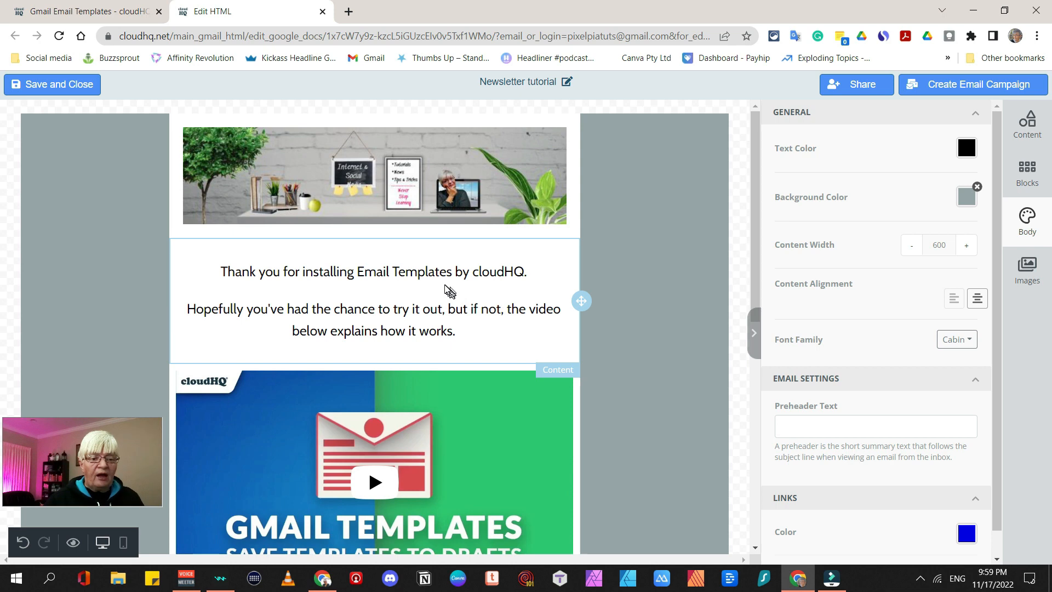
Delete the intro text/video row and the Get in touch footer row
left_click(666, 295)
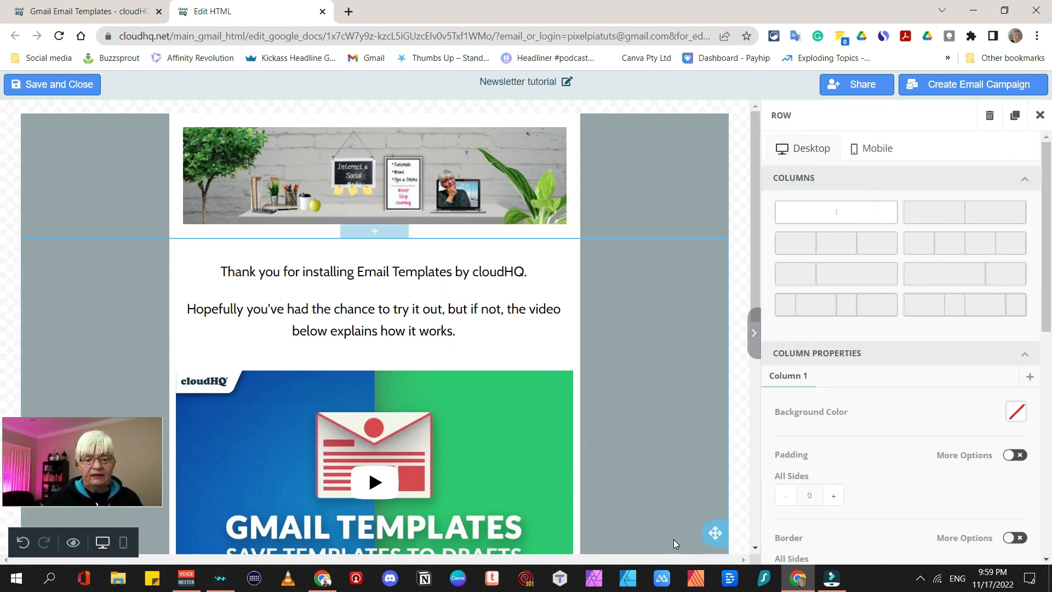
scroll(673, 539, "down", 9)
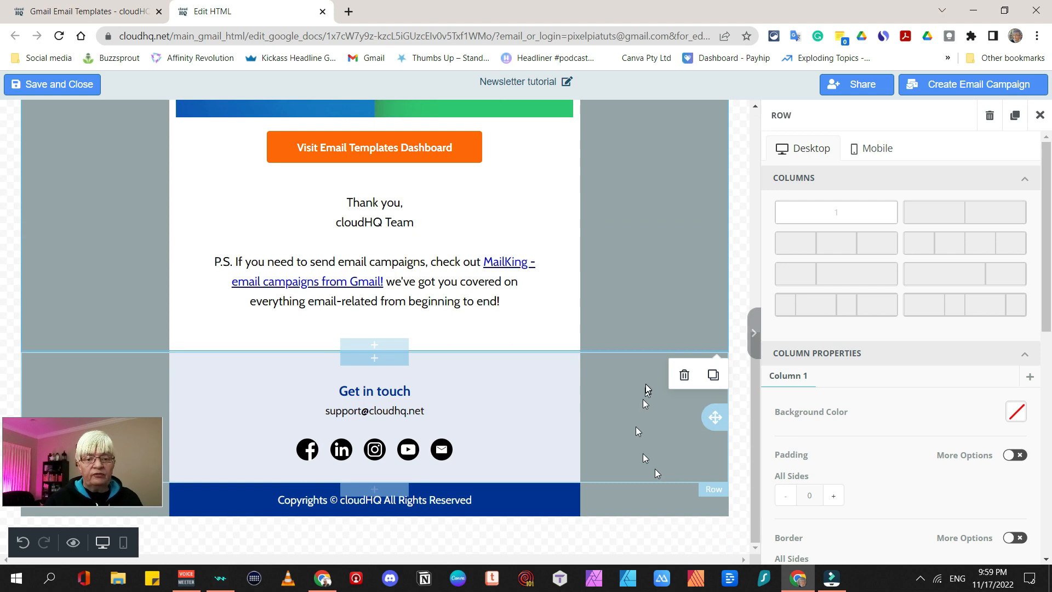
left_click(684, 375)
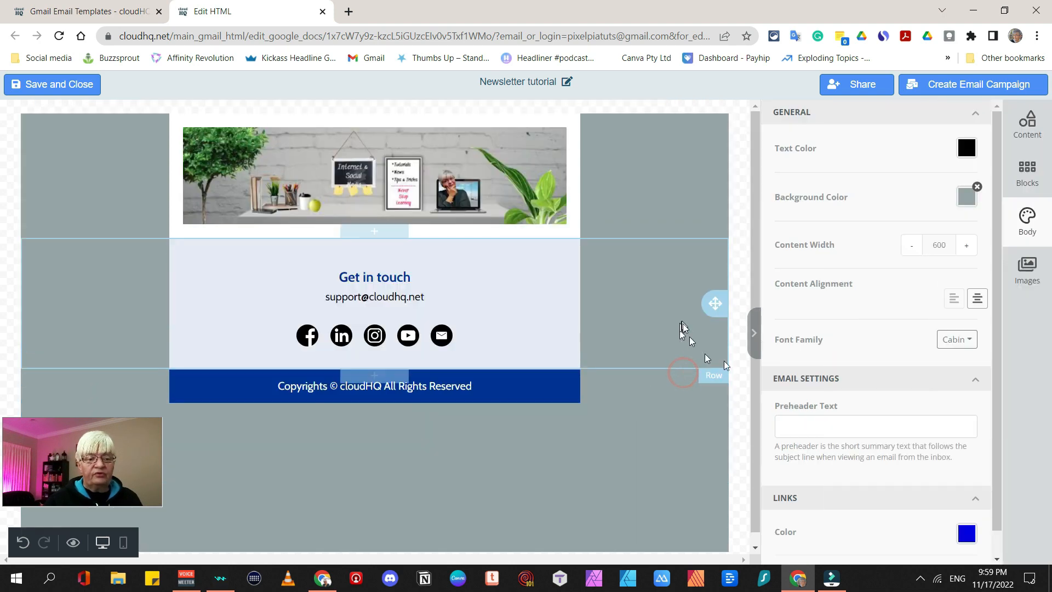
left_click(636, 321)
left_click(684, 392)
left_click(415, 172)
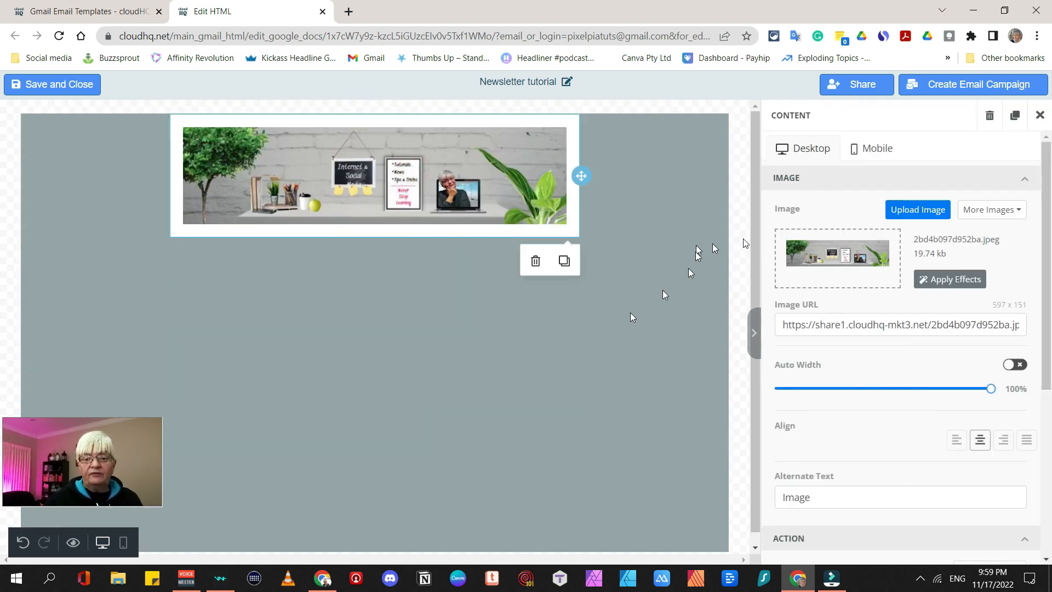
Drop a Blank block onto the canvas directly beneath the header banner
scroll(897, 346, "down", 5)
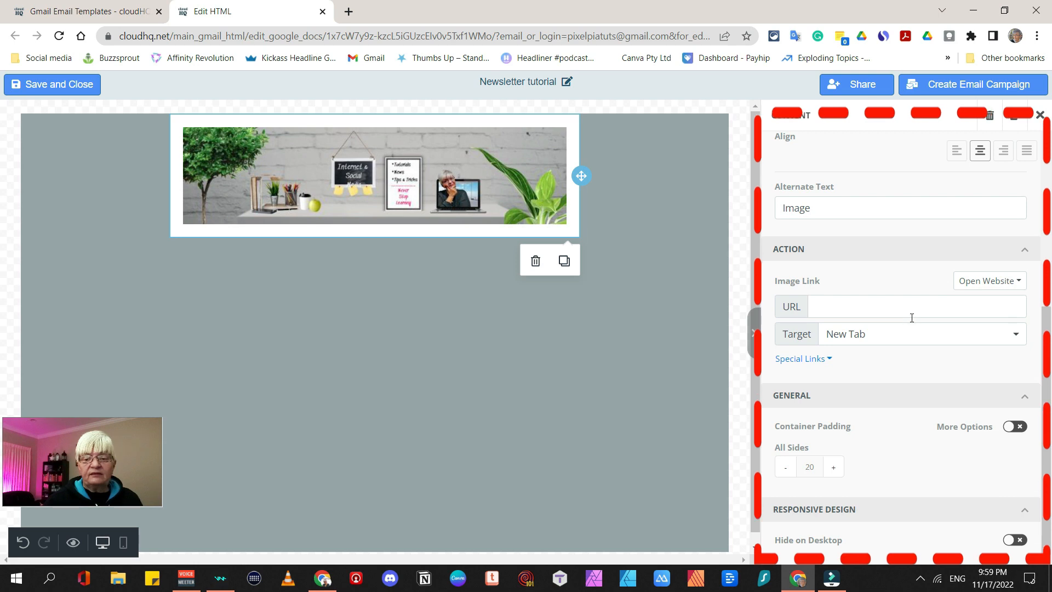
left_click(419, 269)
left_click_drag(888, 154, 396, 271)
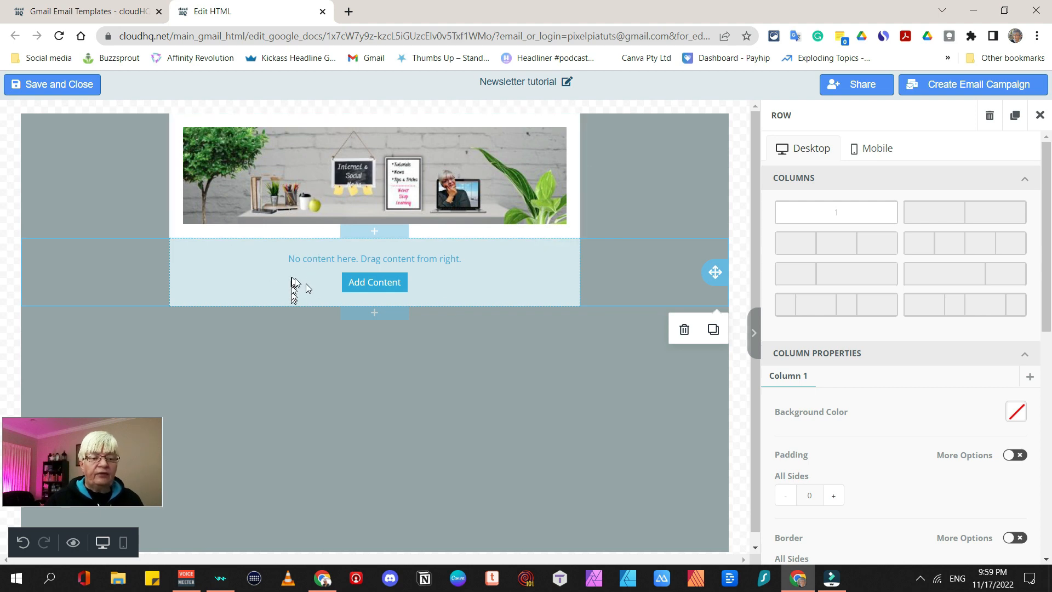
Keep the new row as one column, removing the extra column, with a light mint BFEDD2 background
left_click(940, 214)
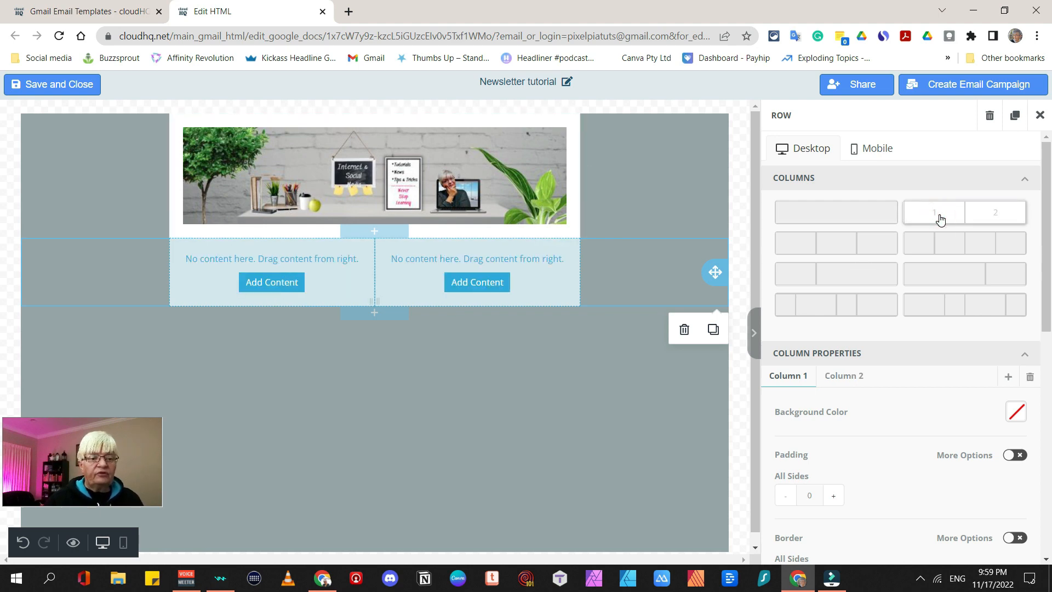
left_click(857, 217)
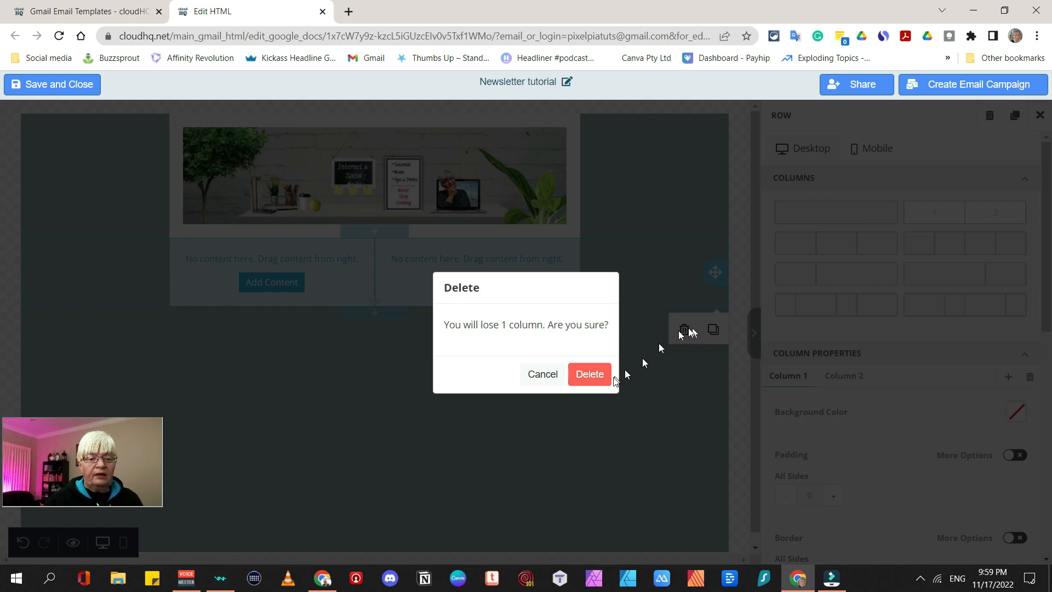
left_click(582, 379)
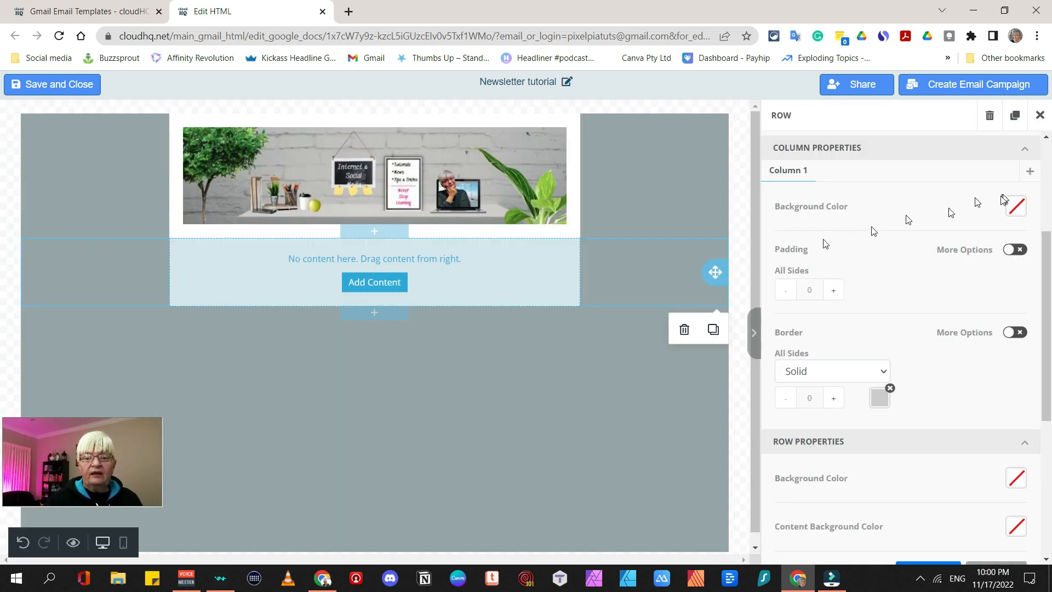
left_click(1019, 207)
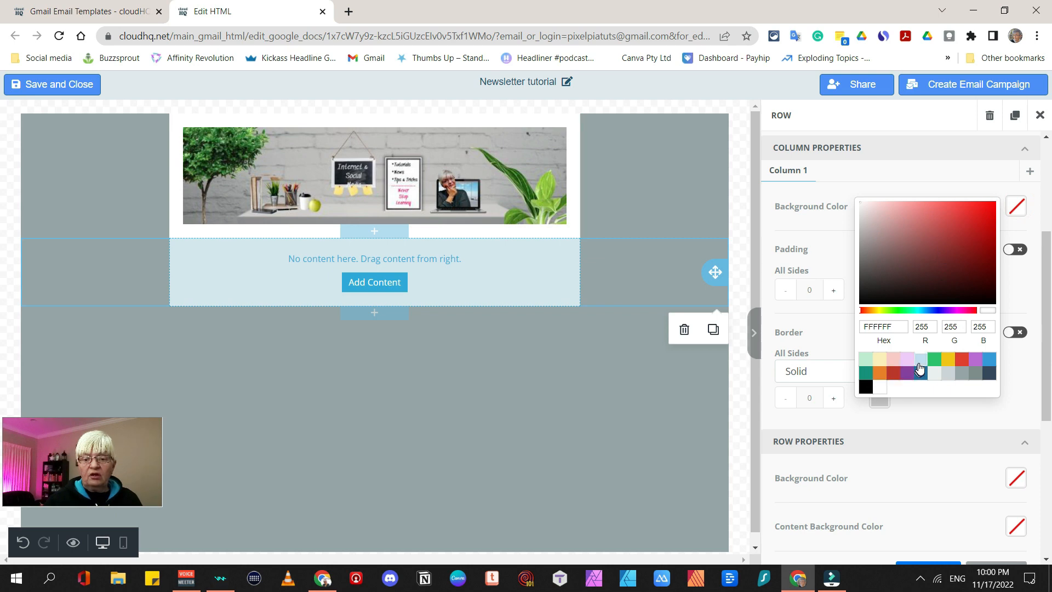
left_click(865, 361)
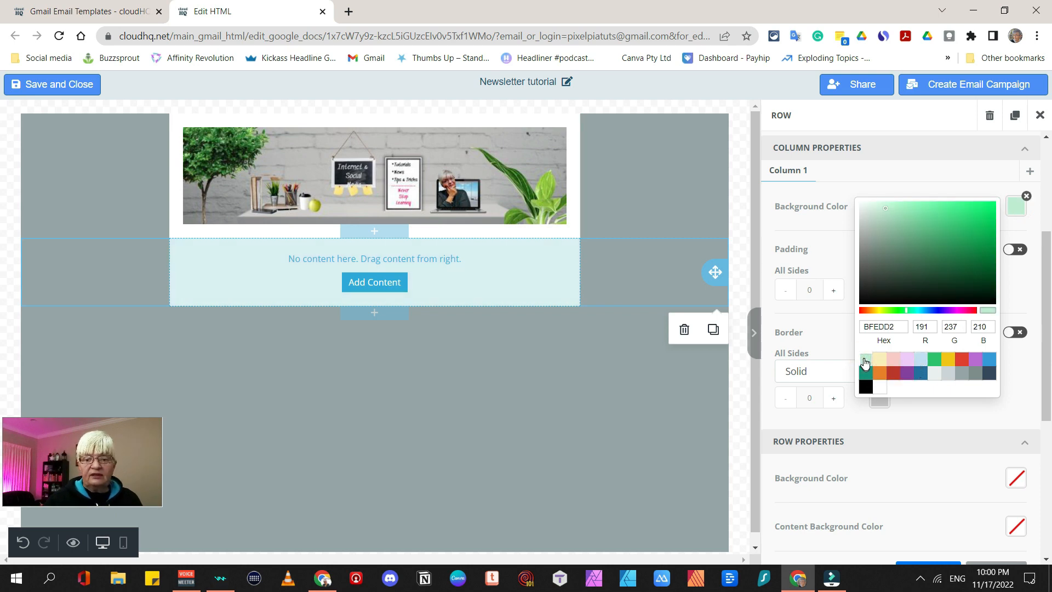
left_click(1041, 115)
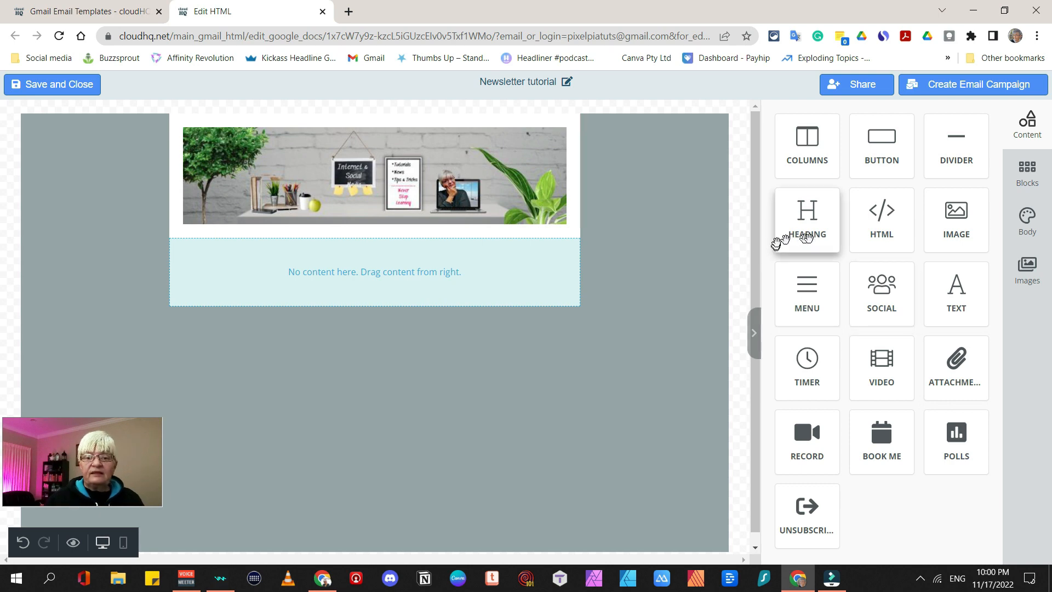
Add a Heading block to the mint row, centred and set in Lato
left_click_drag(814, 232, 364, 275)
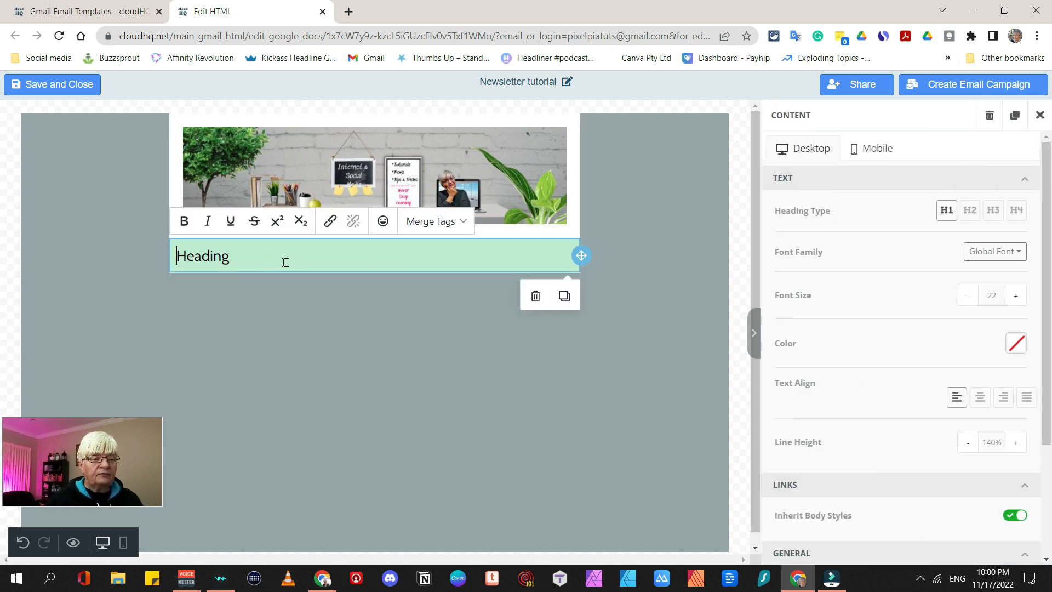
left_click_drag(254, 263, 170, 265)
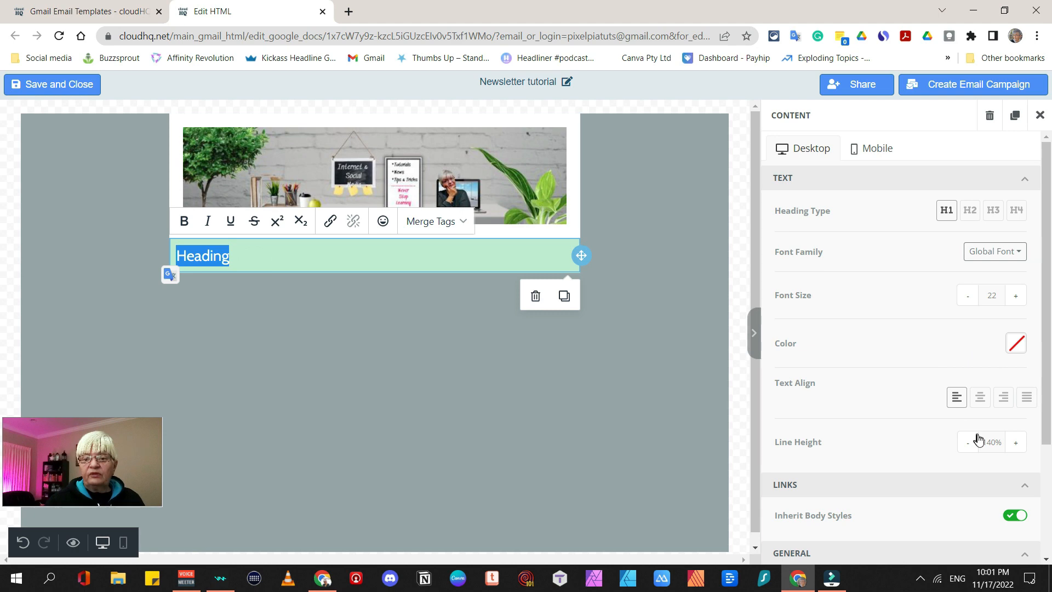
left_click(981, 398)
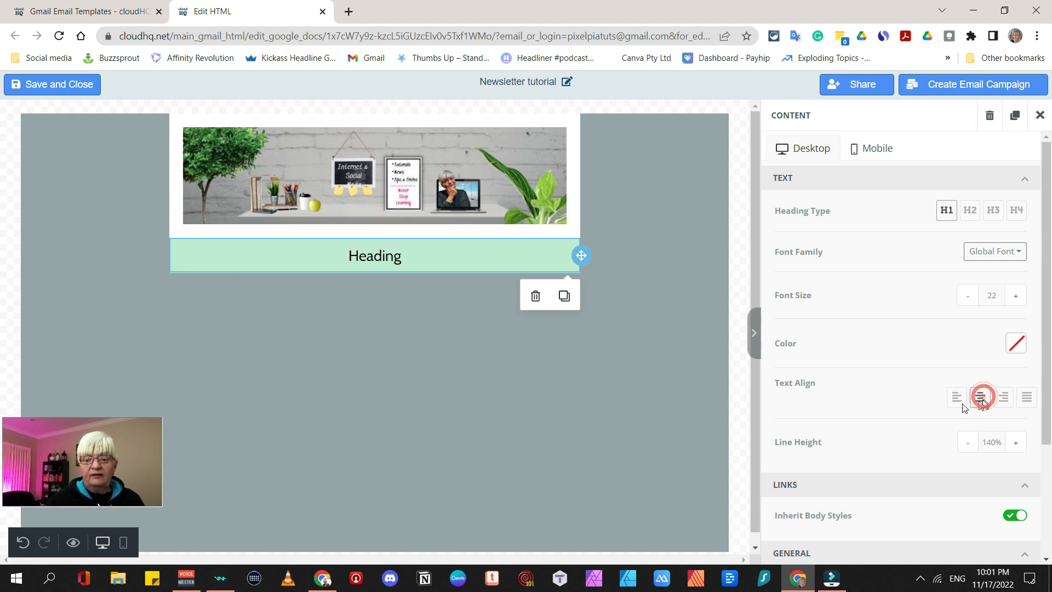
left_click(374, 260)
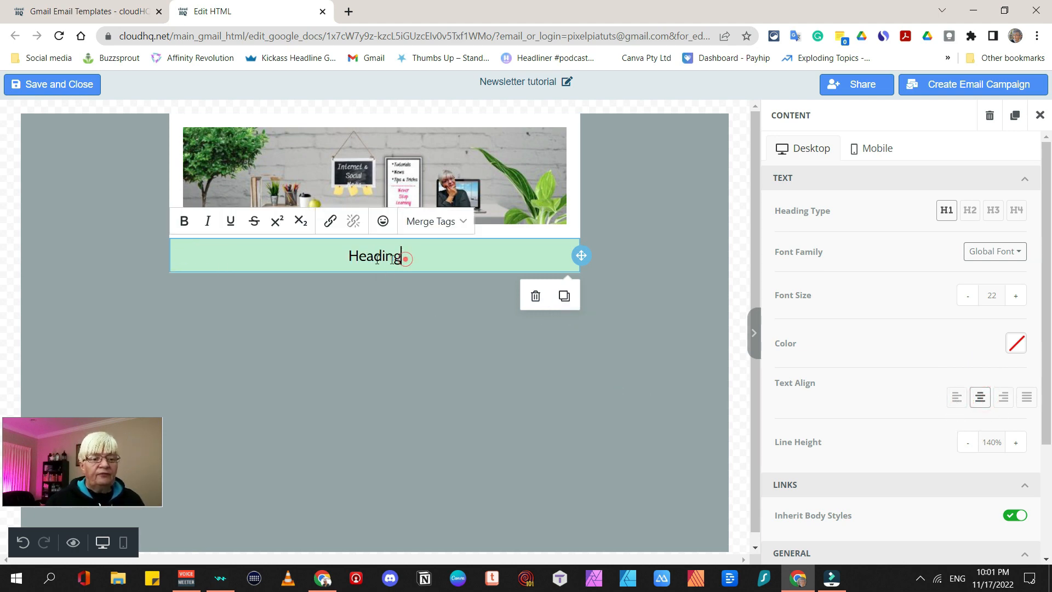
double_click(404, 257)
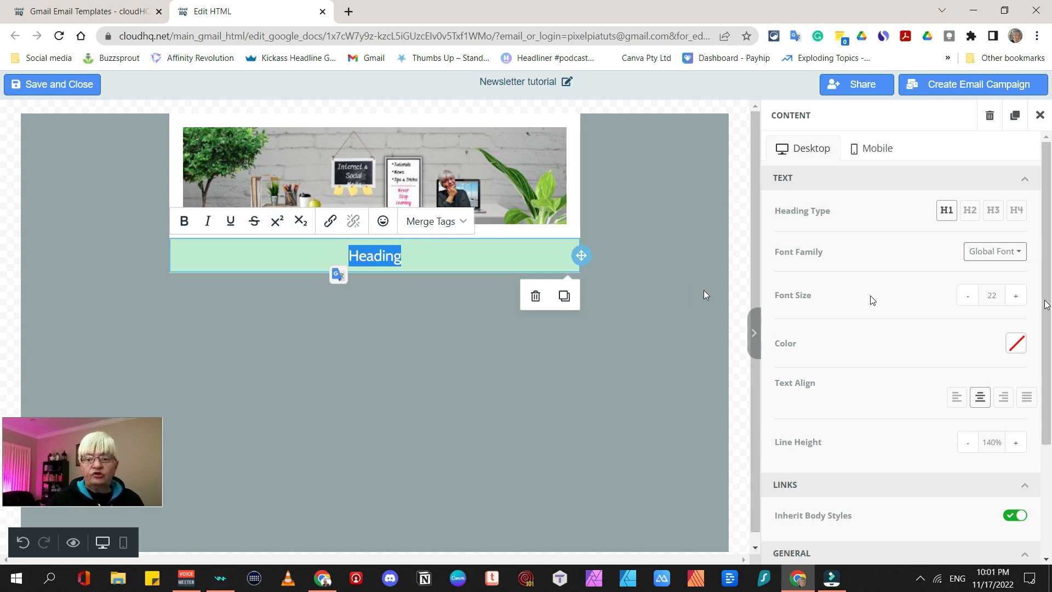
left_click(996, 257)
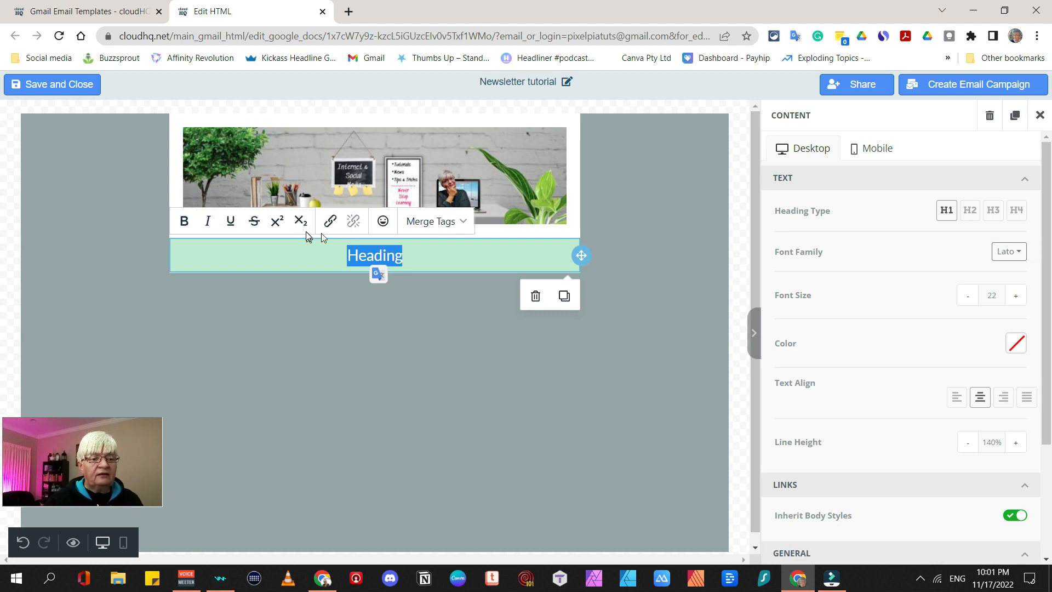
left_click(461, 256)
Add a blank one-column row below the heading
left_click(384, 300)
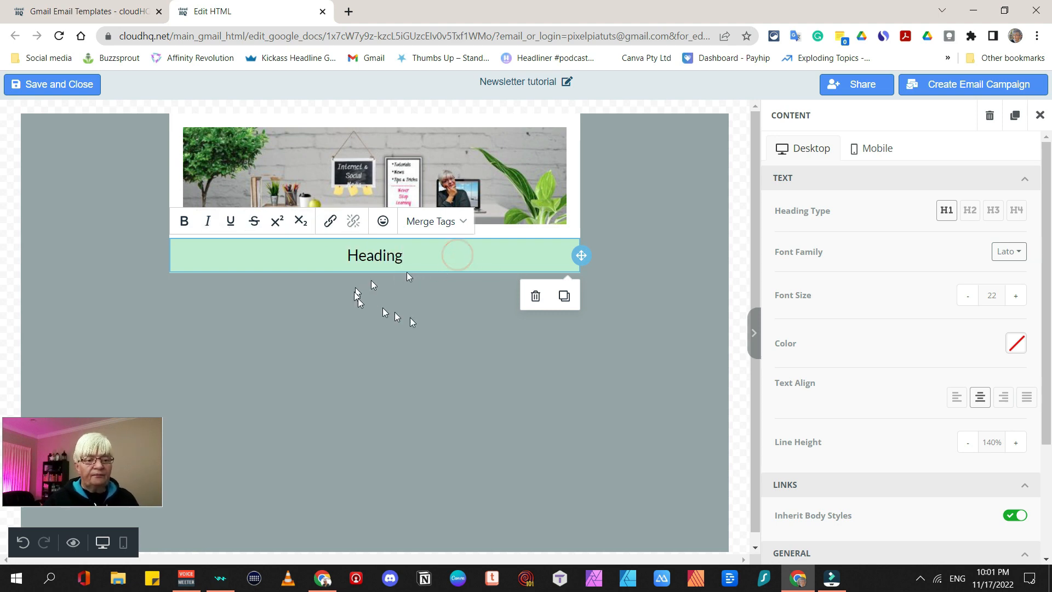
left_click(1028, 175)
left_click_drag(918, 150, 430, 308)
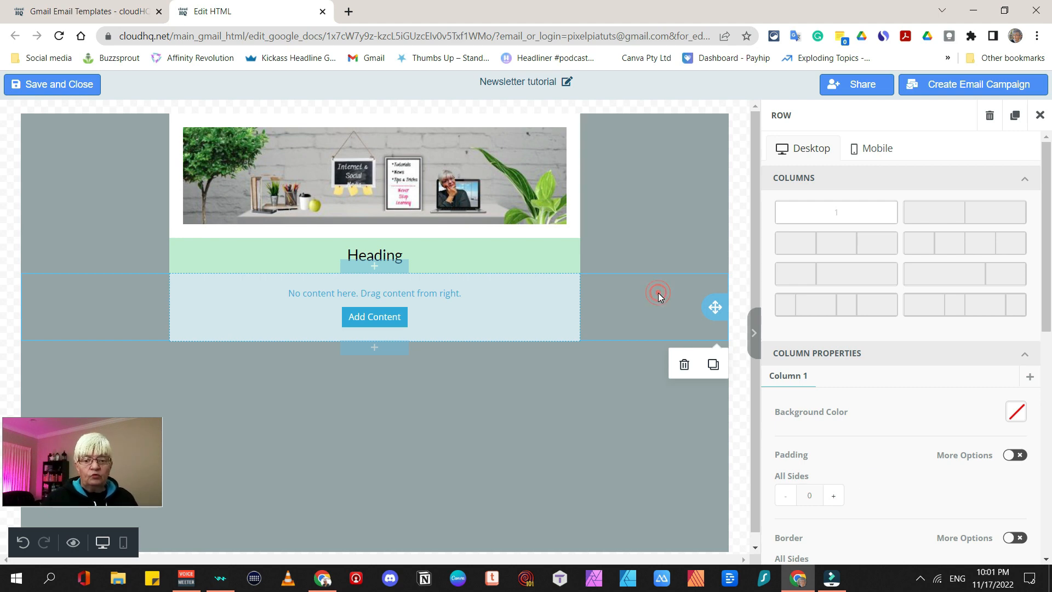
Set the empty row's content background to the light green BFEDD2 preset and close its settings
scroll(888, 371, "down", 3)
scroll(888, 371, "down", 4)
scroll(858, 336, "up", 2)
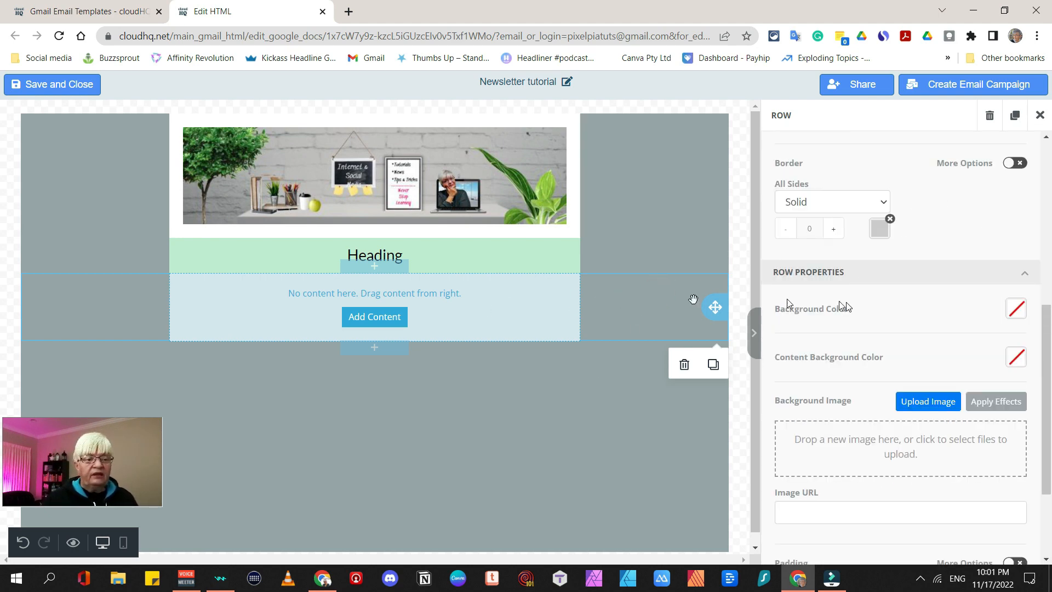
left_click(1016, 359)
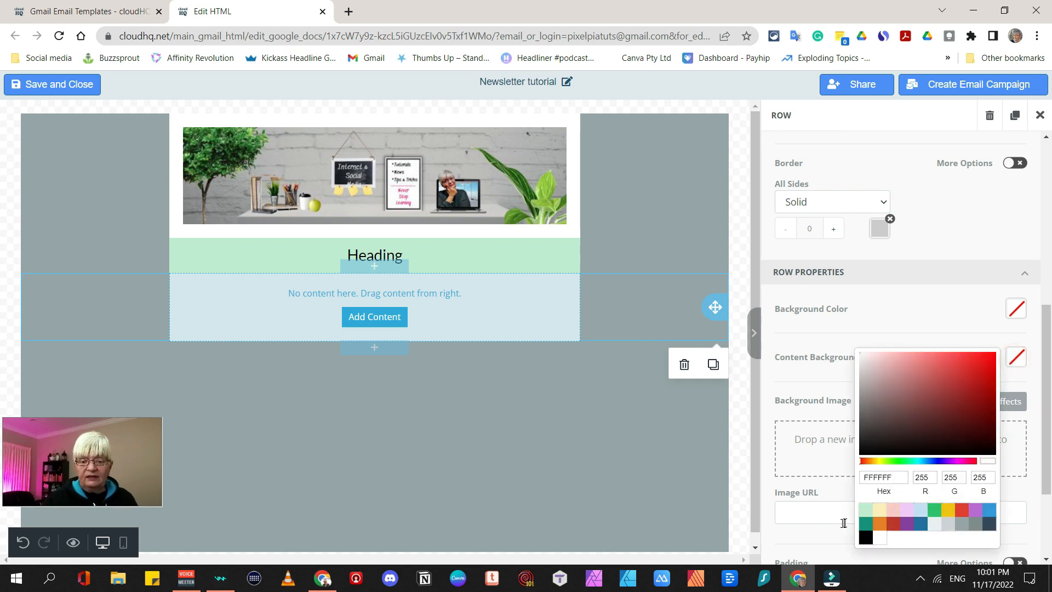
left_click(866, 511)
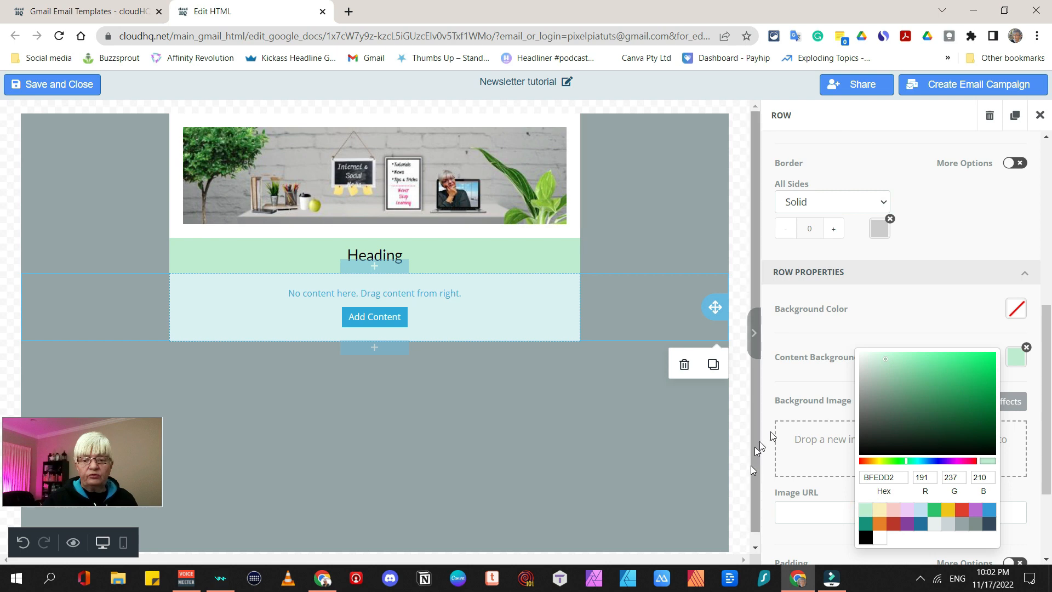
left_click(814, 382)
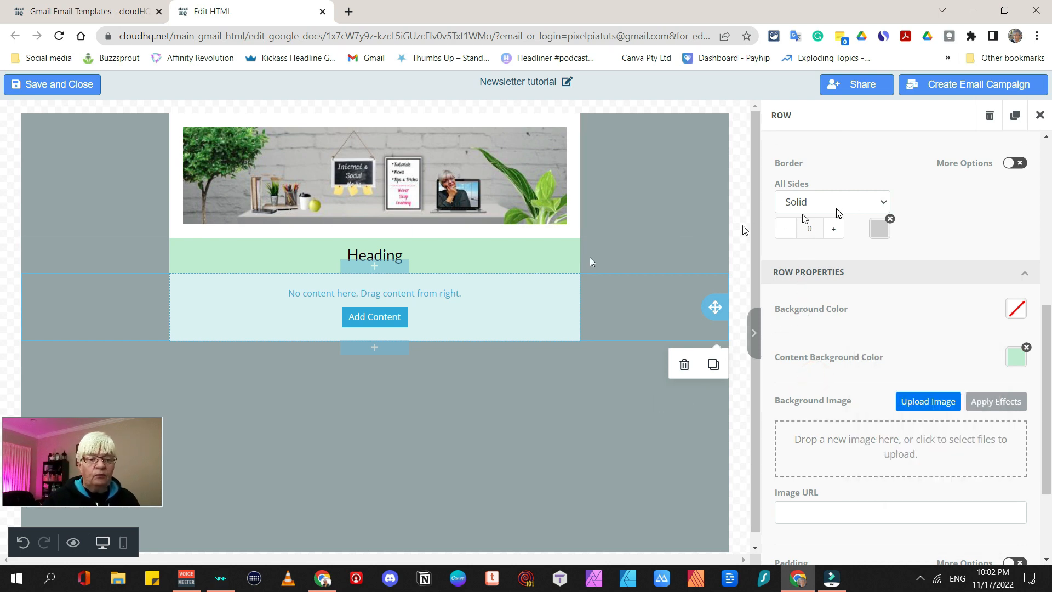
left_click(1038, 116)
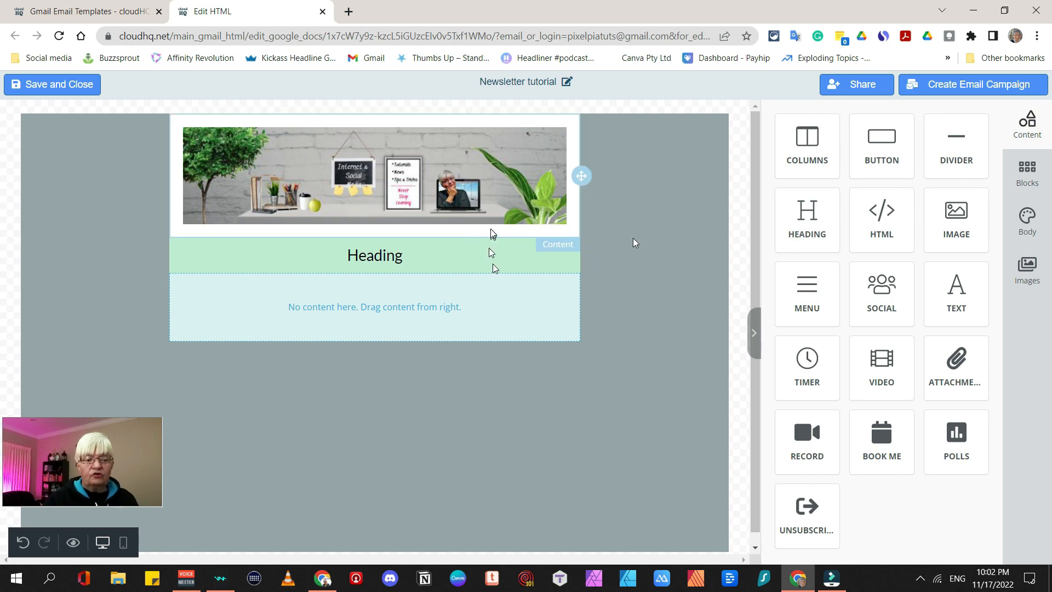
Place a Text block reading 'This is a new Text block. Change the text.' in the empty row
left_click(293, 304)
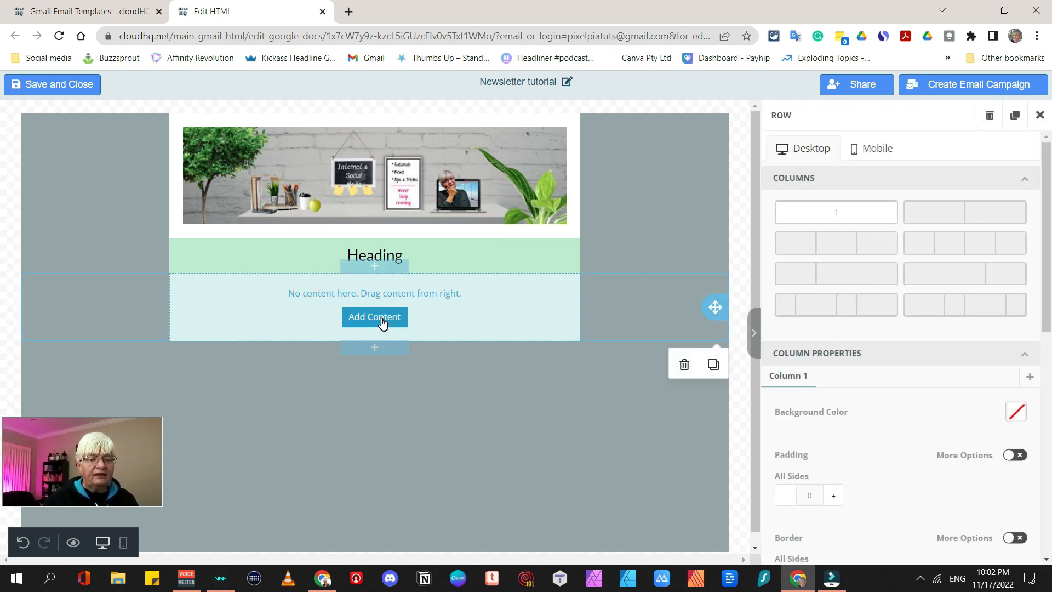
left_click(382, 321)
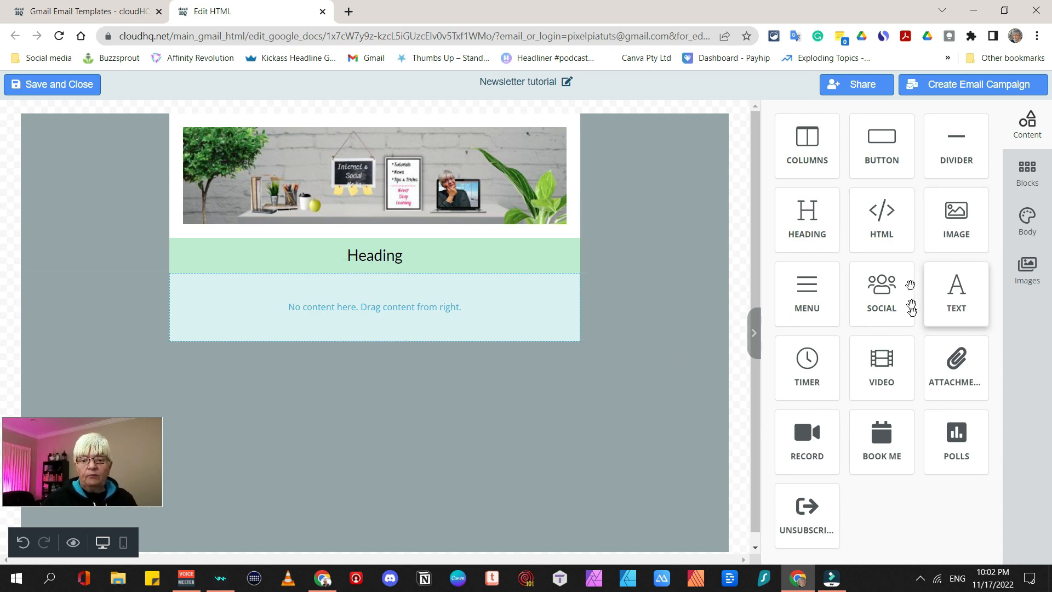
left_click_drag(977, 277, 404, 312)
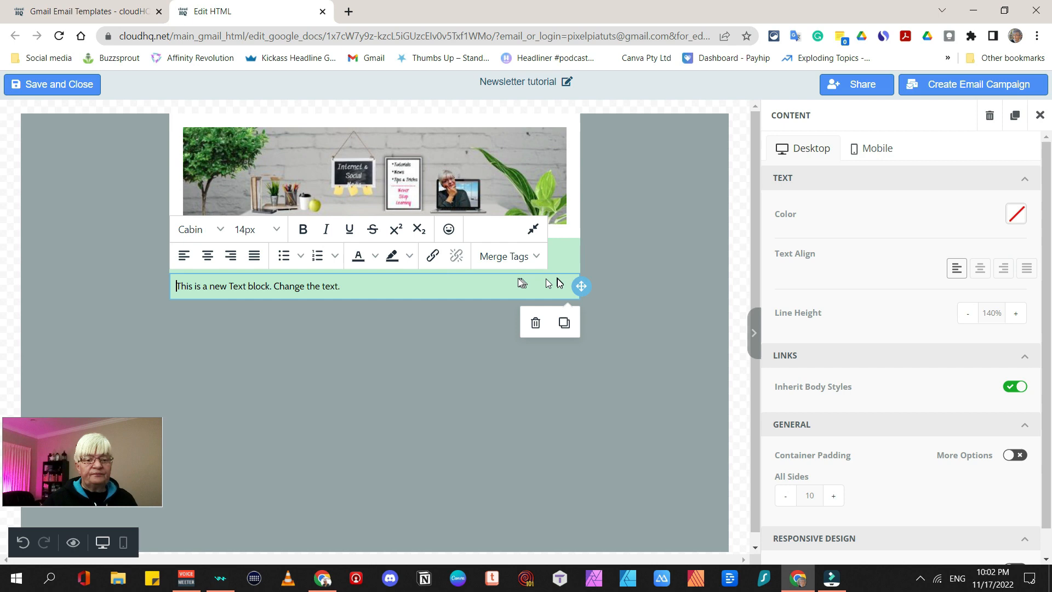
Replace the text row's green content background with white
left_click(625, 287)
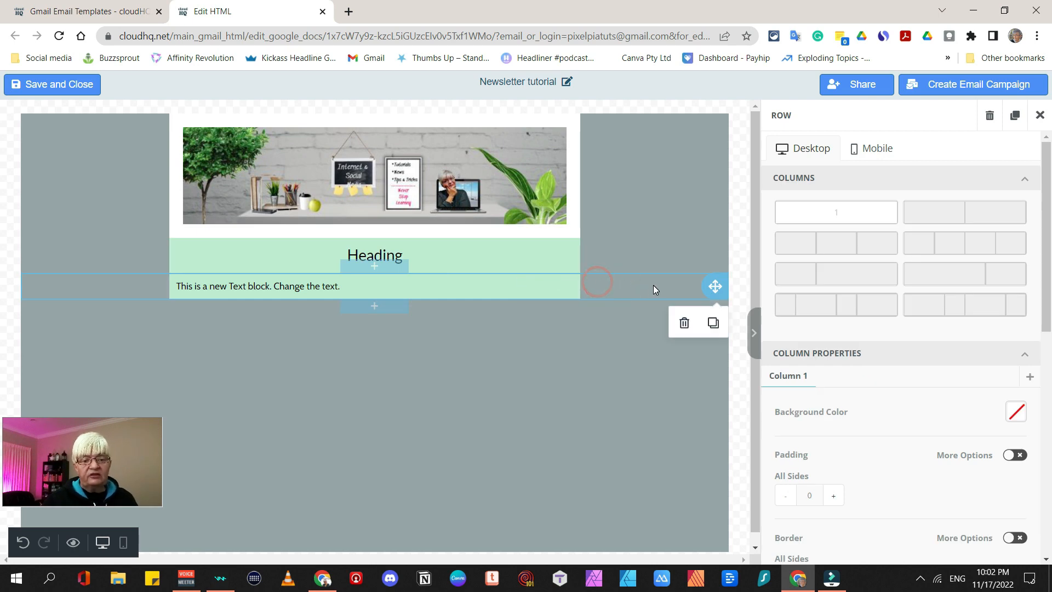
scroll(960, 372, "down", 5)
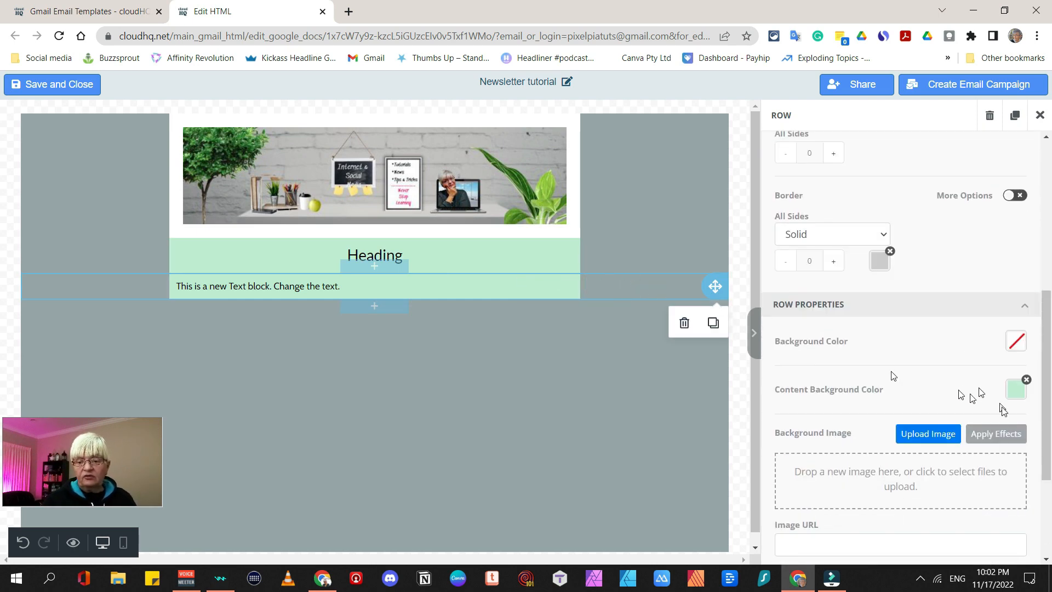
left_click(636, 277)
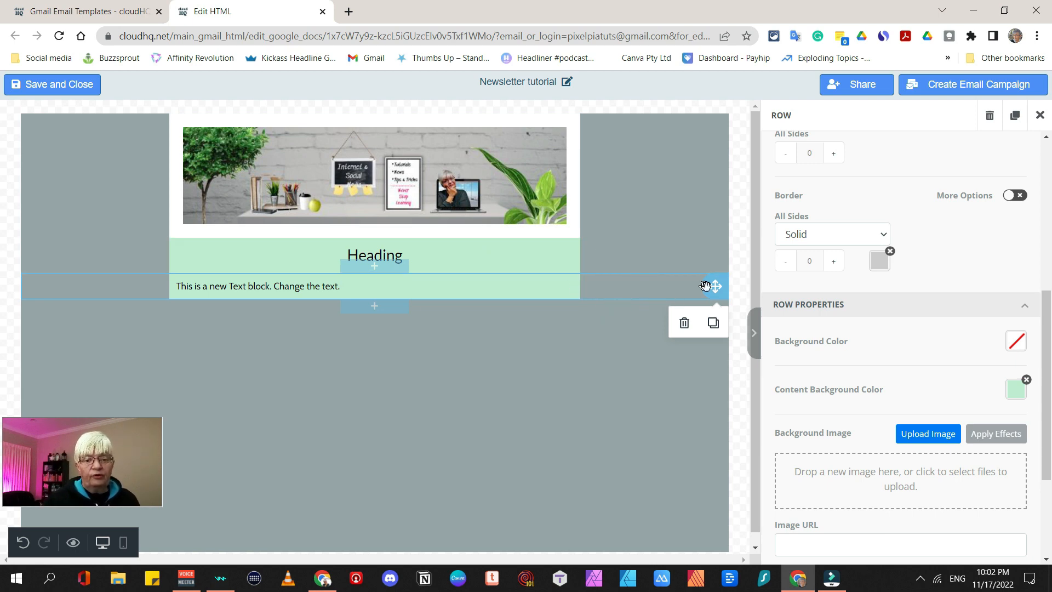
left_click(1027, 380)
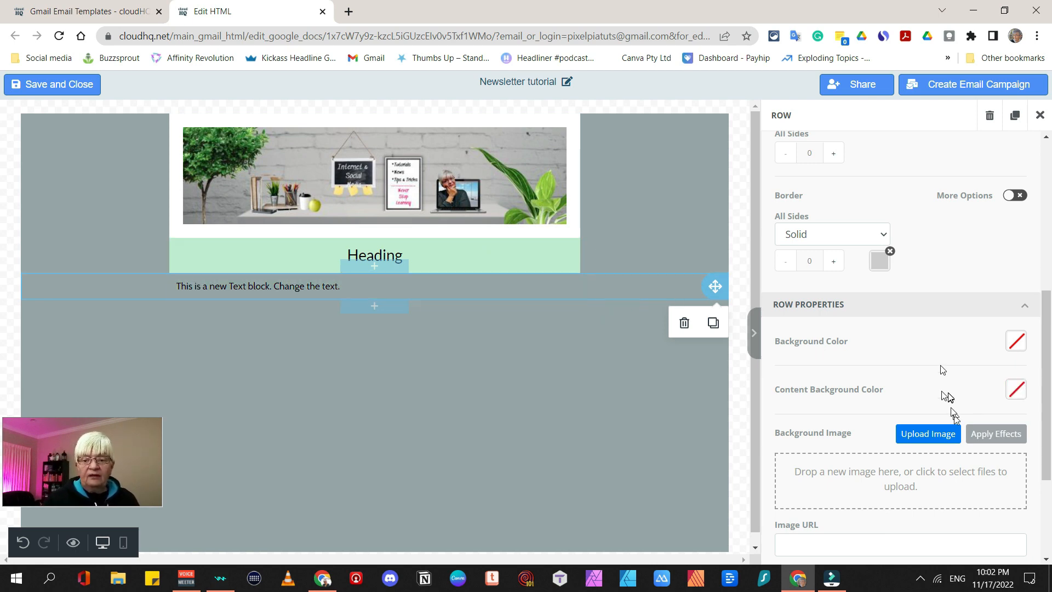
left_click(1018, 390)
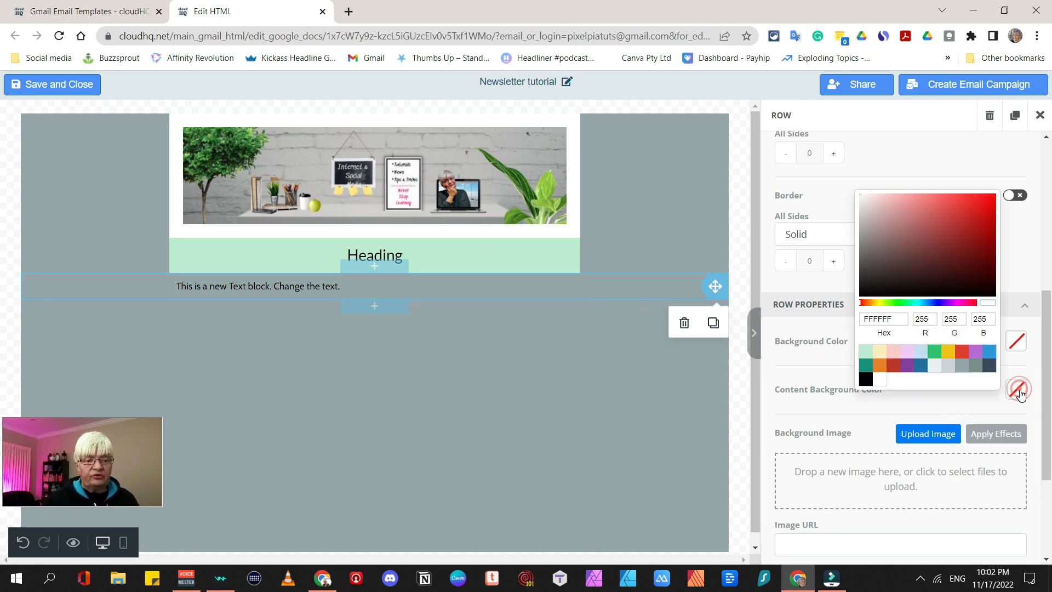
left_click(881, 380)
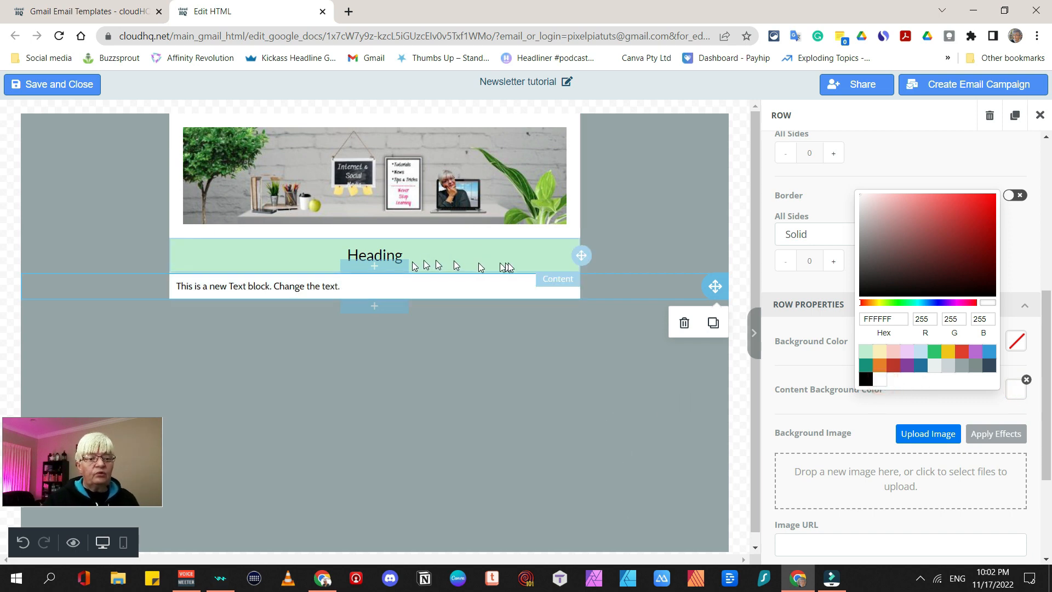
left_click(455, 292)
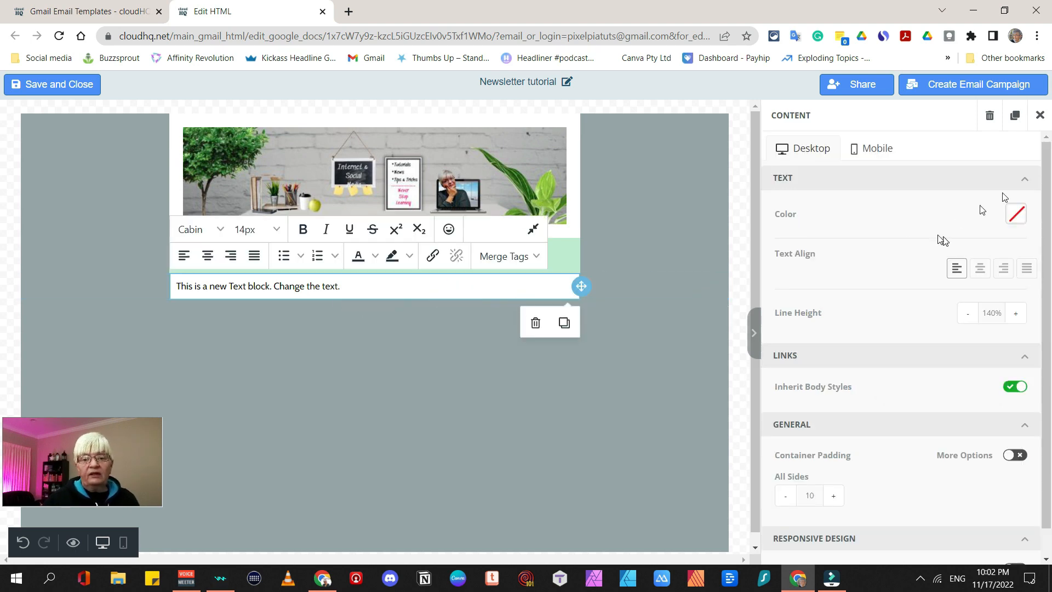
left_click(1040, 115)
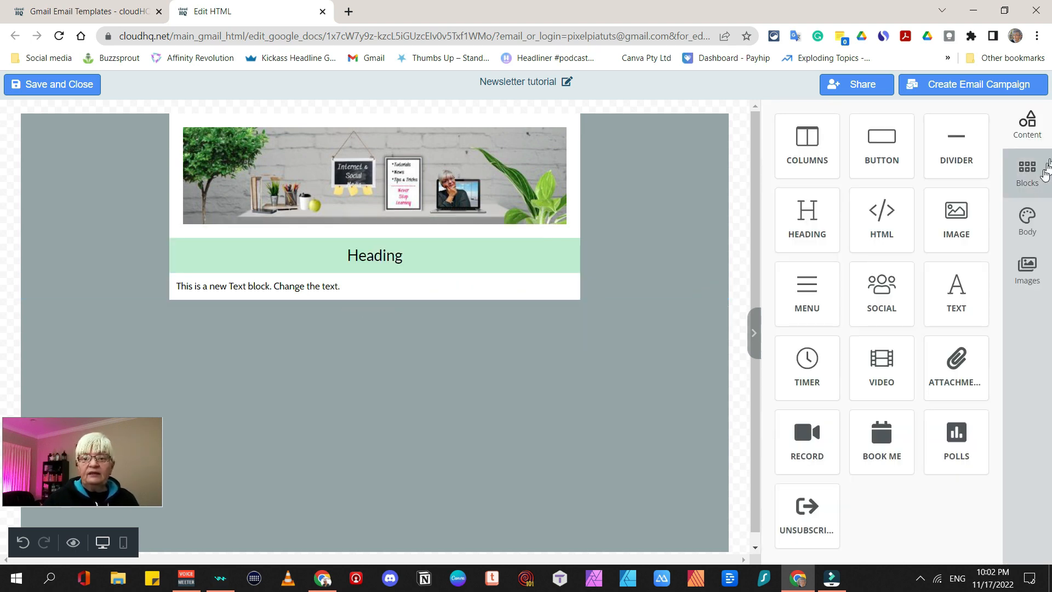
left_click(1027, 186)
Add a blank row below the text block and drop a Divider into it
left_click_drag(874, 158, 463, 331)
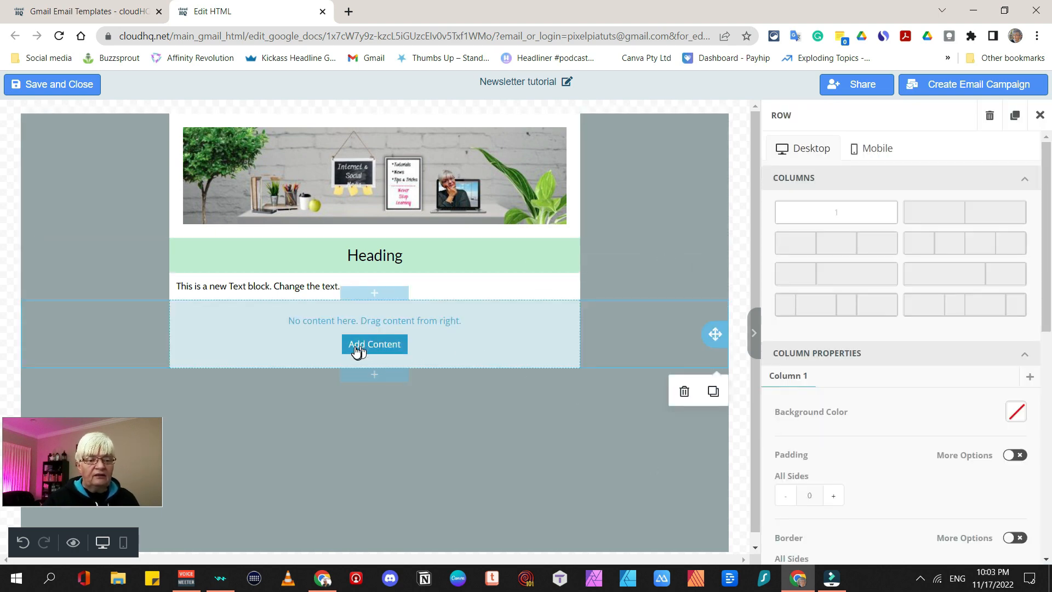
left_click(376, 351)
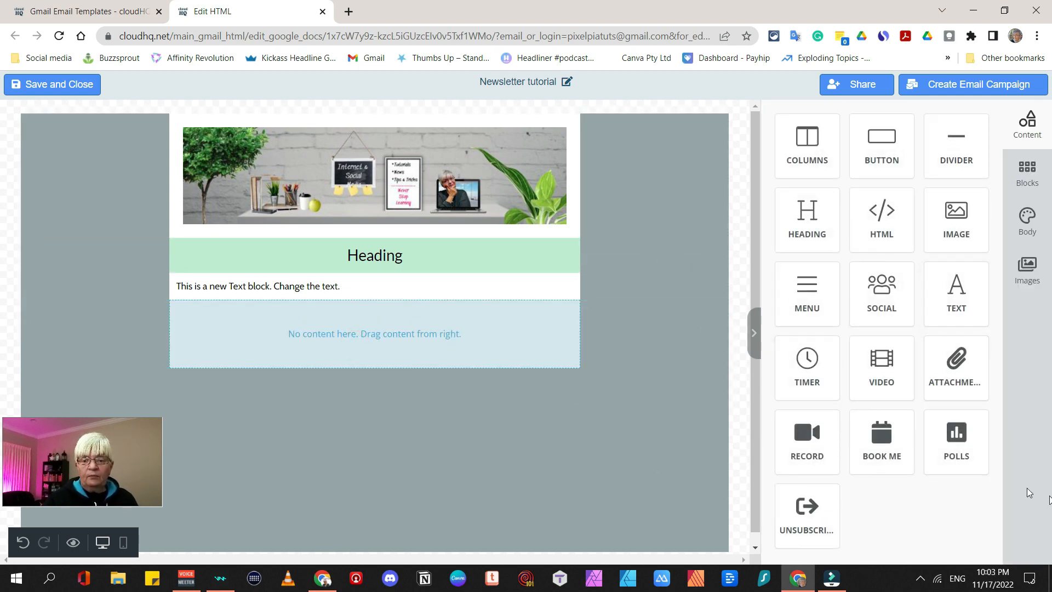
left_click_drag(960, 300, 458, 353)
scroll(942, 343, "down", 3)
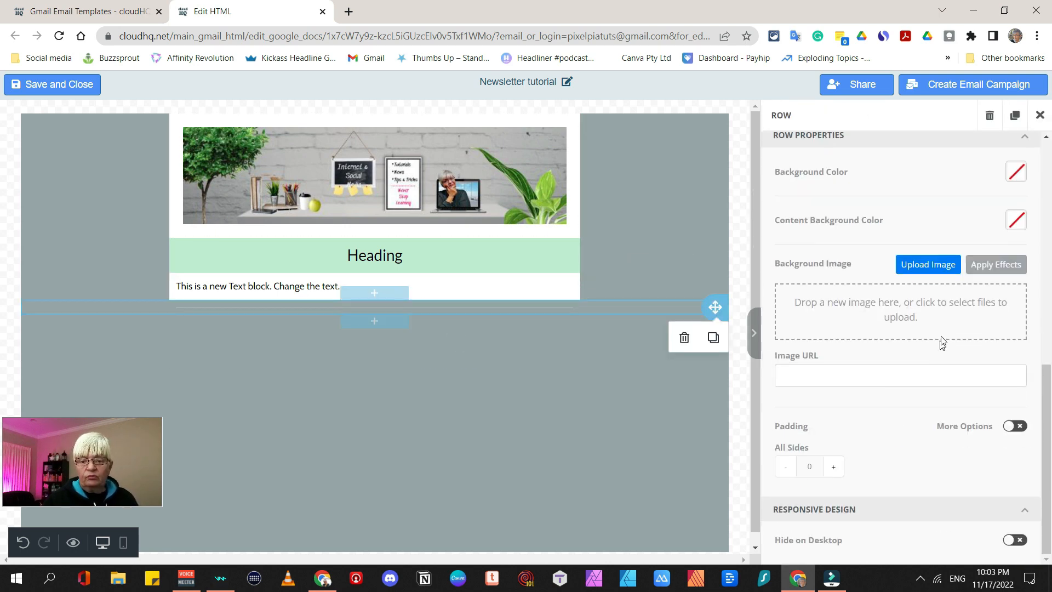
scroll(942, 342, "up", 4)
left_click(1019, 433)
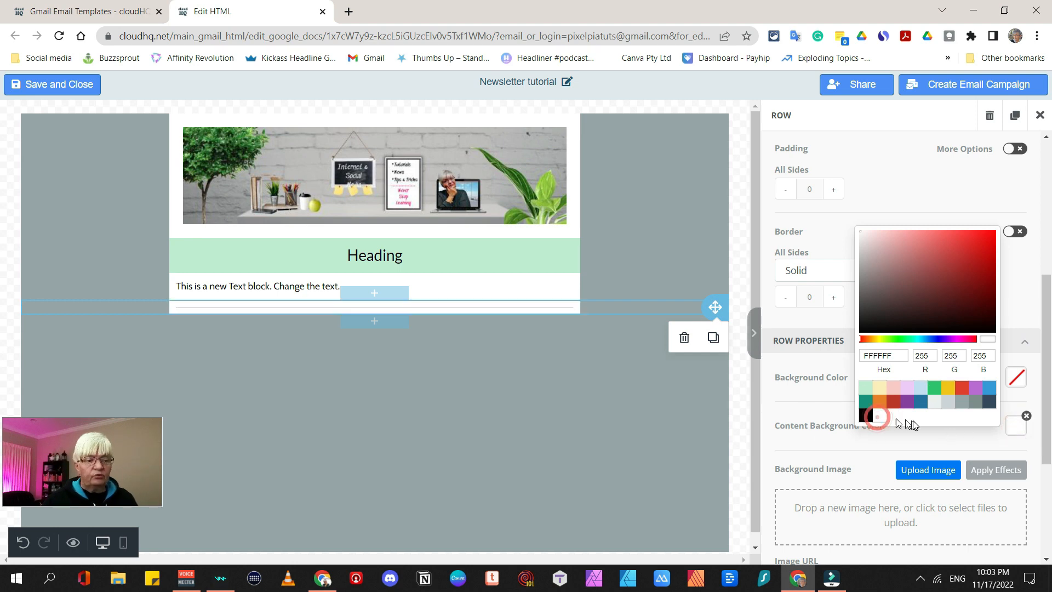
Make the divider line teal and 9 px thick, and add an empty row below it
left_click(516, 309)
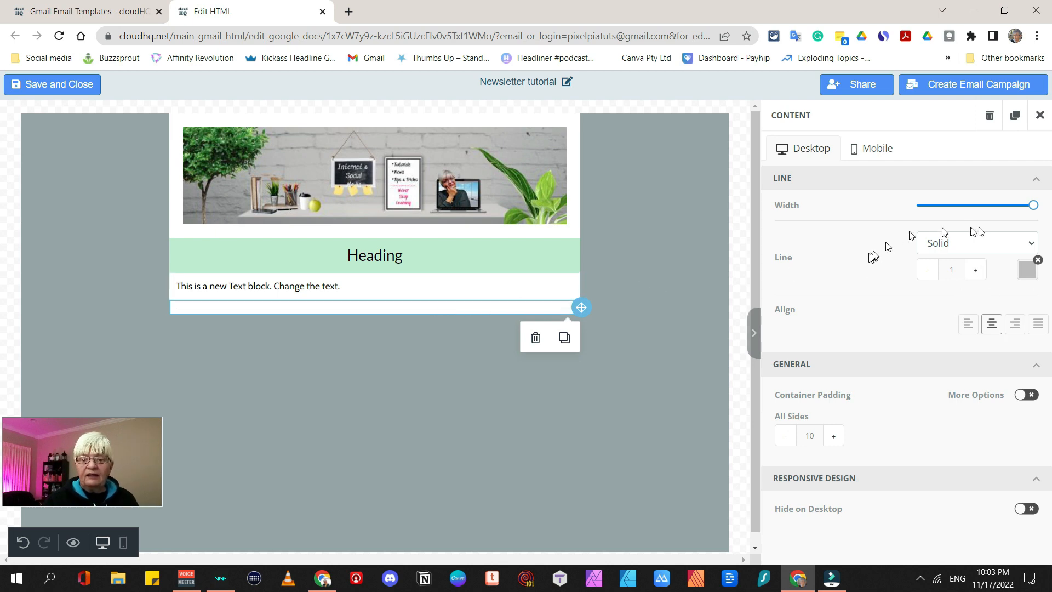
left_click(1028, 271)
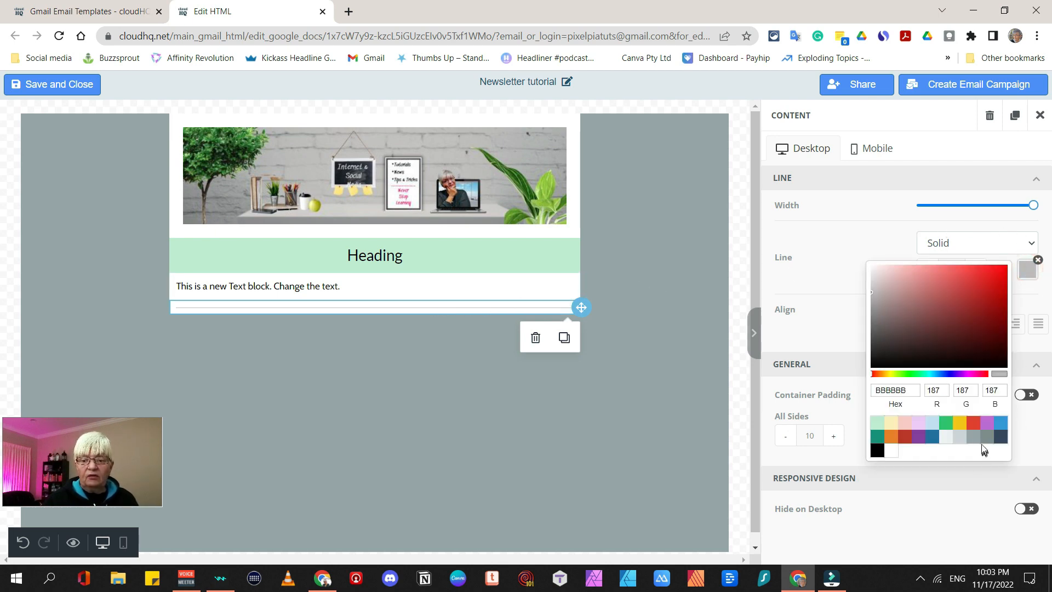
left_click(969, 433)
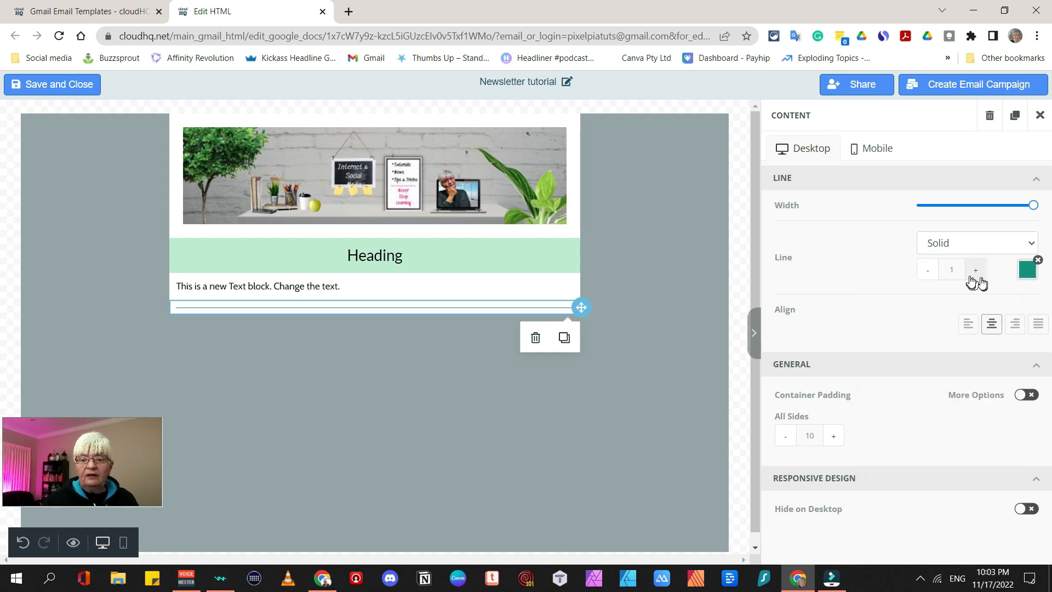
left_click(972, 273)
left_click(972, 272)
left_click(972, 273)
left_click(972, 273)
left_click(972, 273)
left_click(972, 273)
left_click(972, 272)
left_click(972, 273)
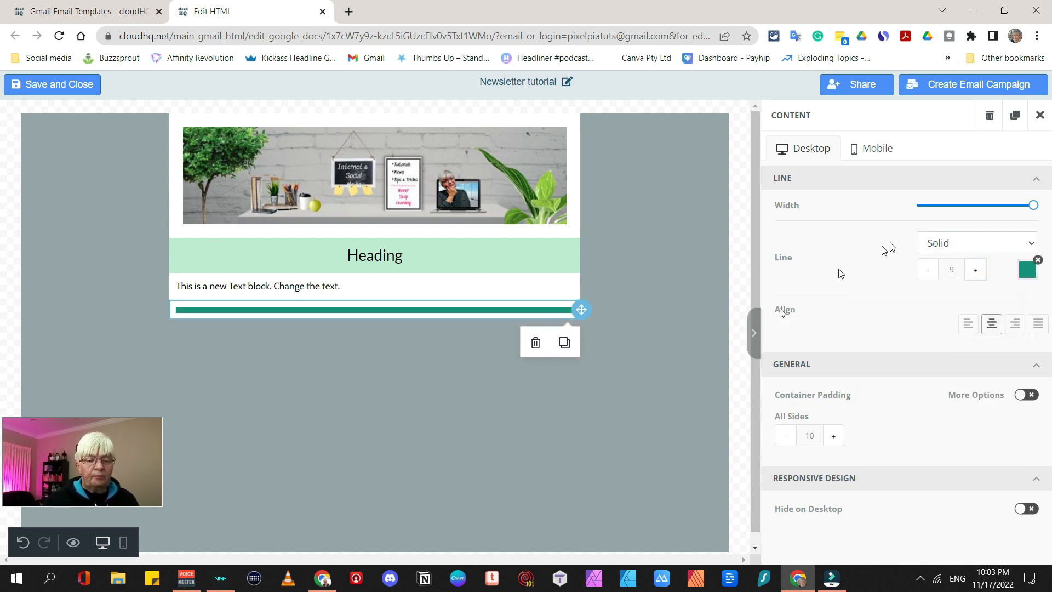
left_click(1040, 115)
left_click_drag(923, 160, 452, 356)
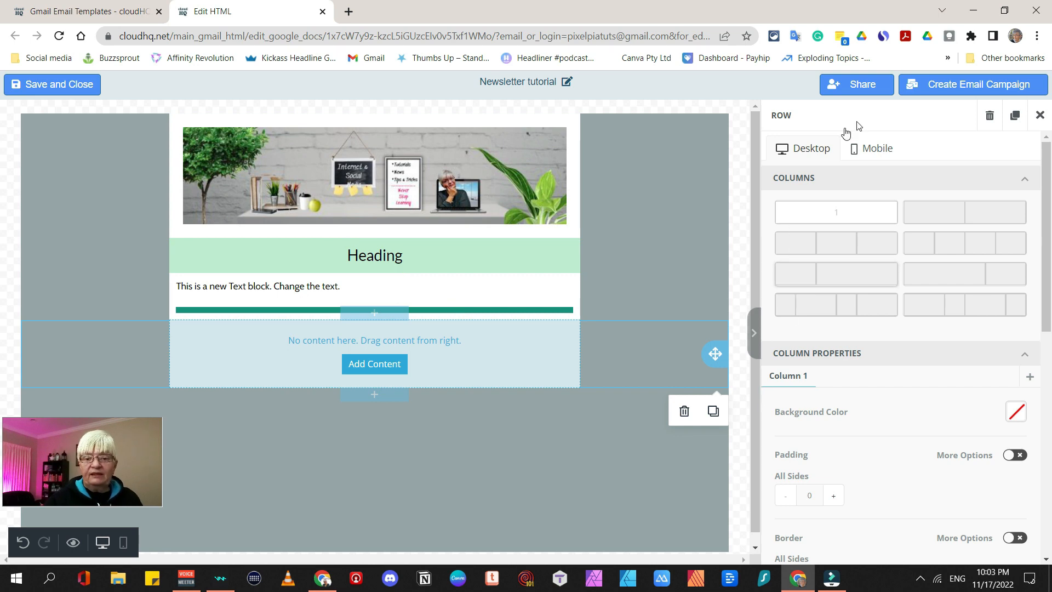
Place a Social icons block in the empty row below the divider, with a white content background
left_click(1040, 115)
left_click_drag(881, 304, 387, 353)
left_click(636, 360)
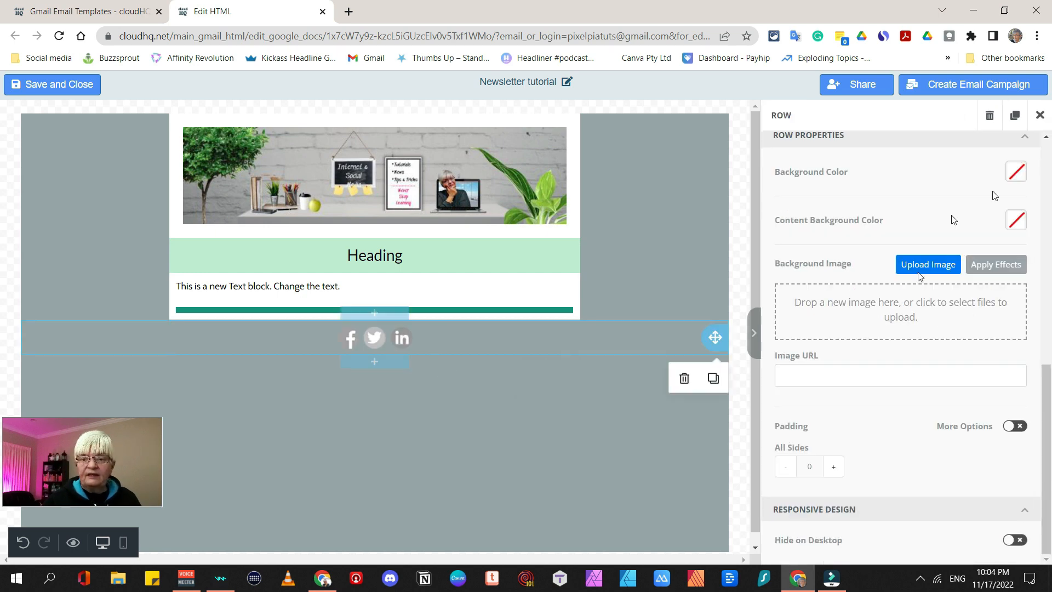
left_click(1016, 220)
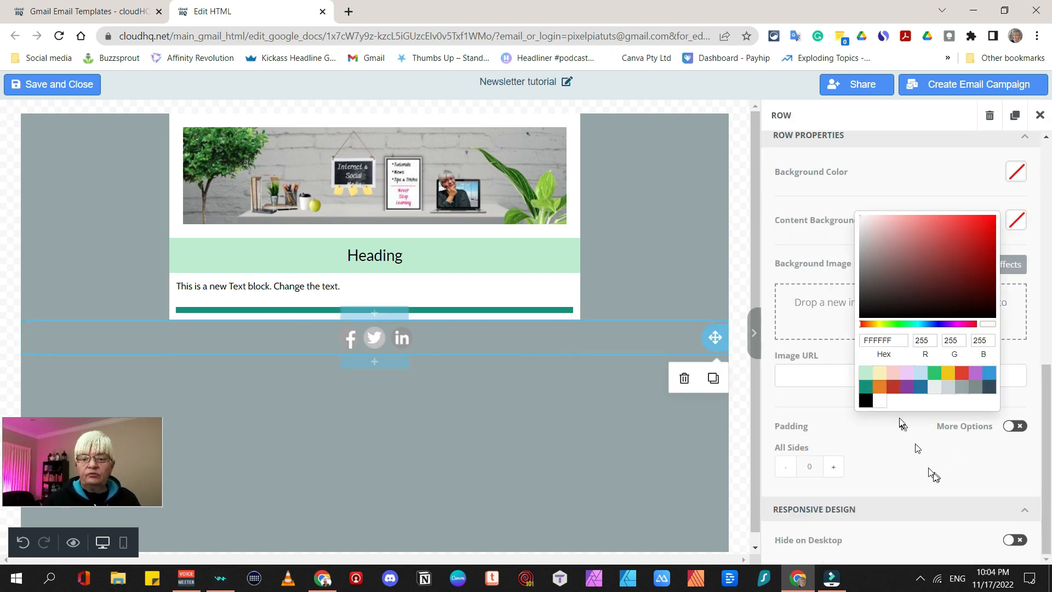
left_click(405, 340)
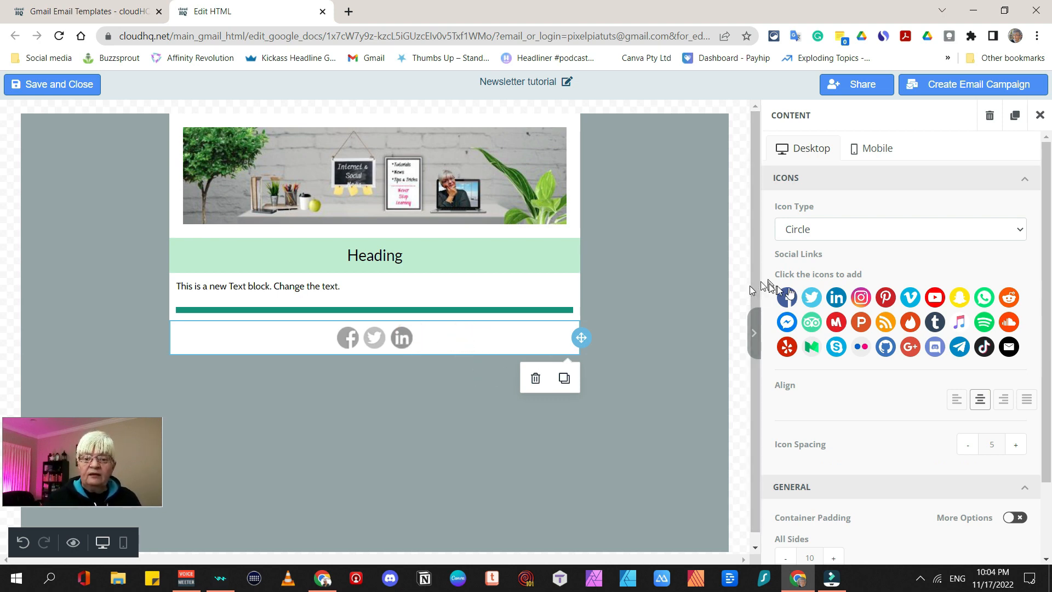
Add a YouTube icon linked to the channel's URL
left_click(936, 298)
left_click(945, 308)
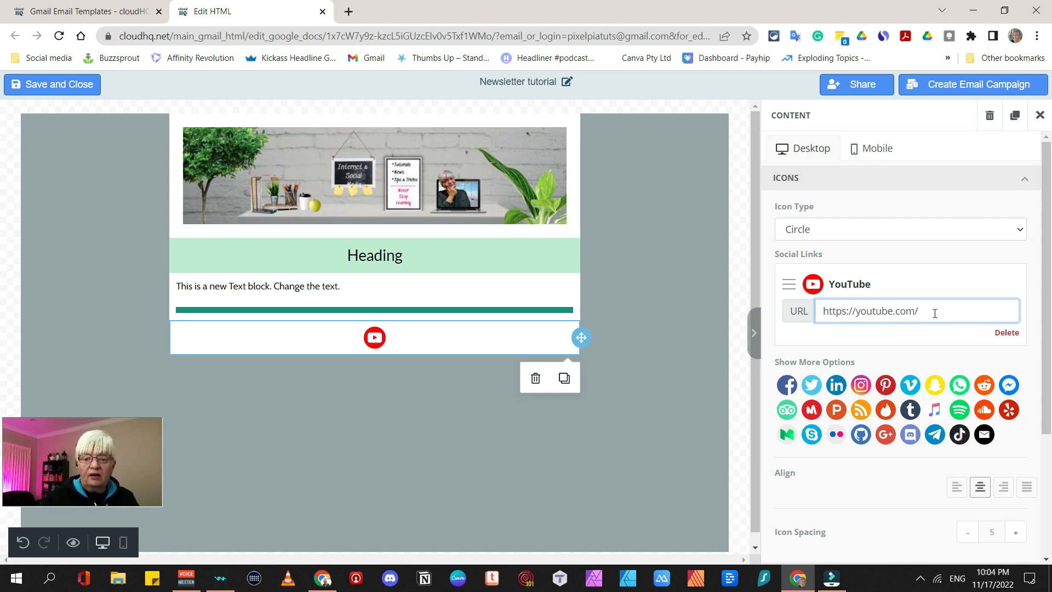
type("@")
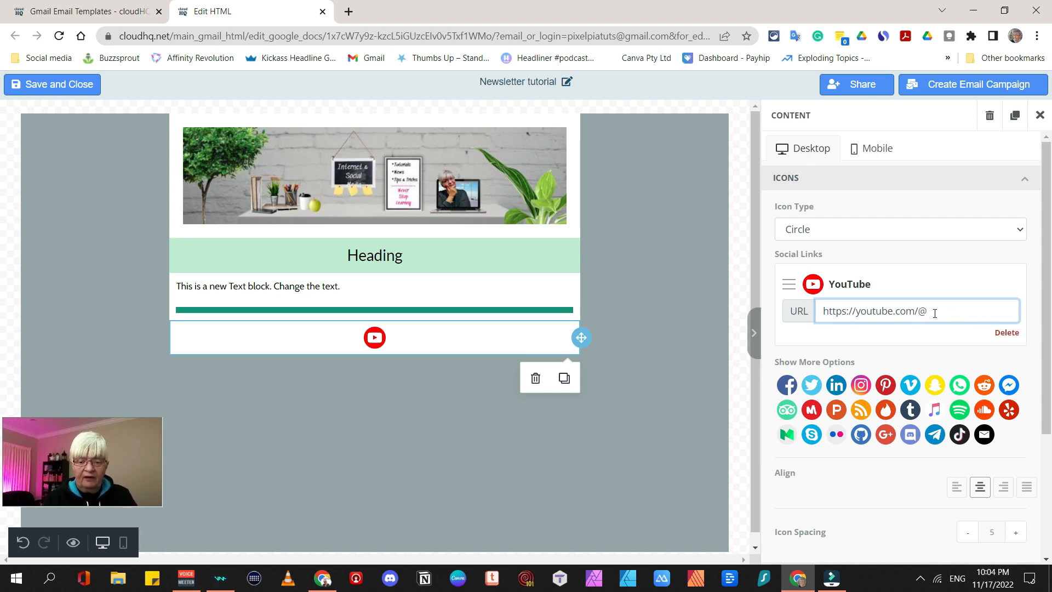
type("pixelpia")
key("Escape")
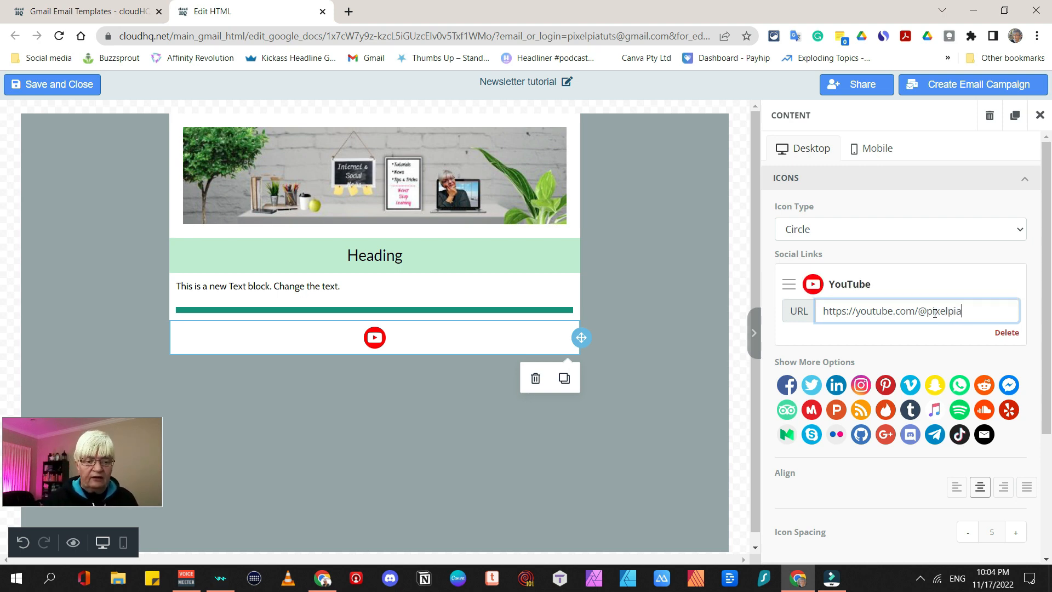
left_click(411, 339)
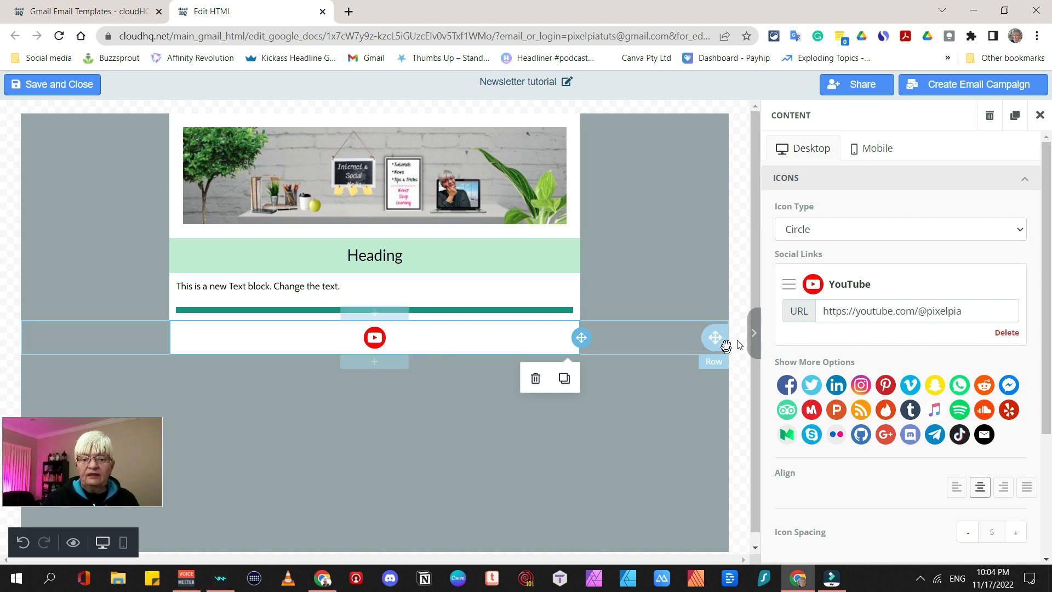
Compare the black, Round and Square icon styles, keep the white background, and settle on Circle icons
left_click(848, 230)
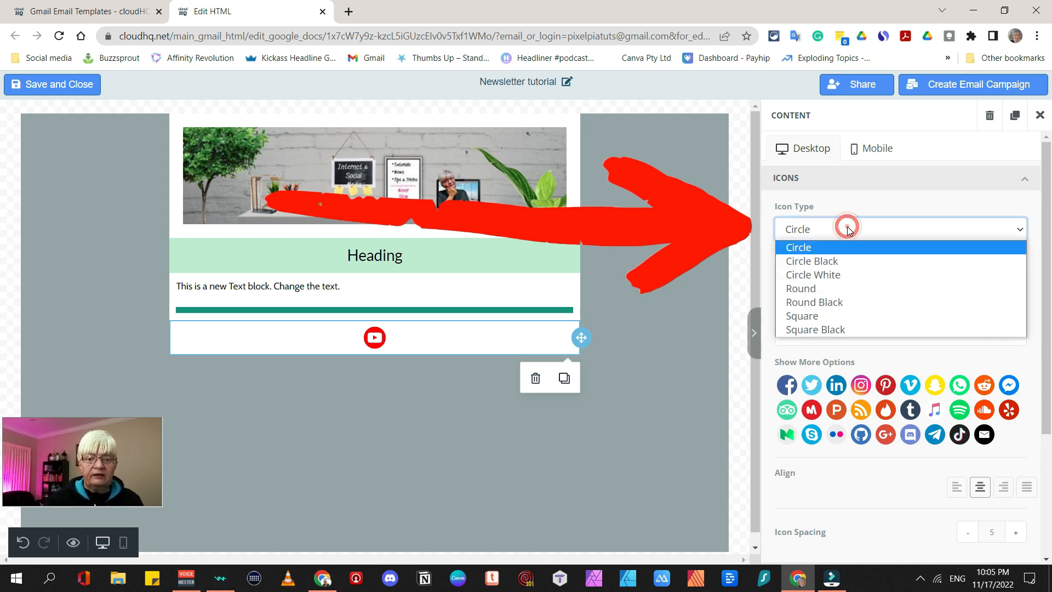
left_click(836, 262)
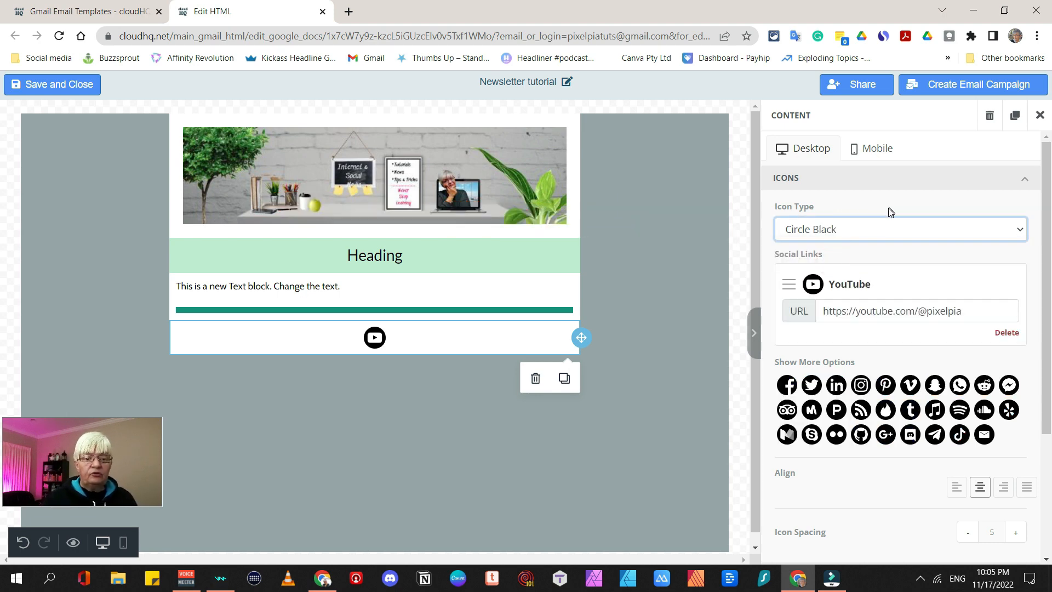
left_click(853, 230)
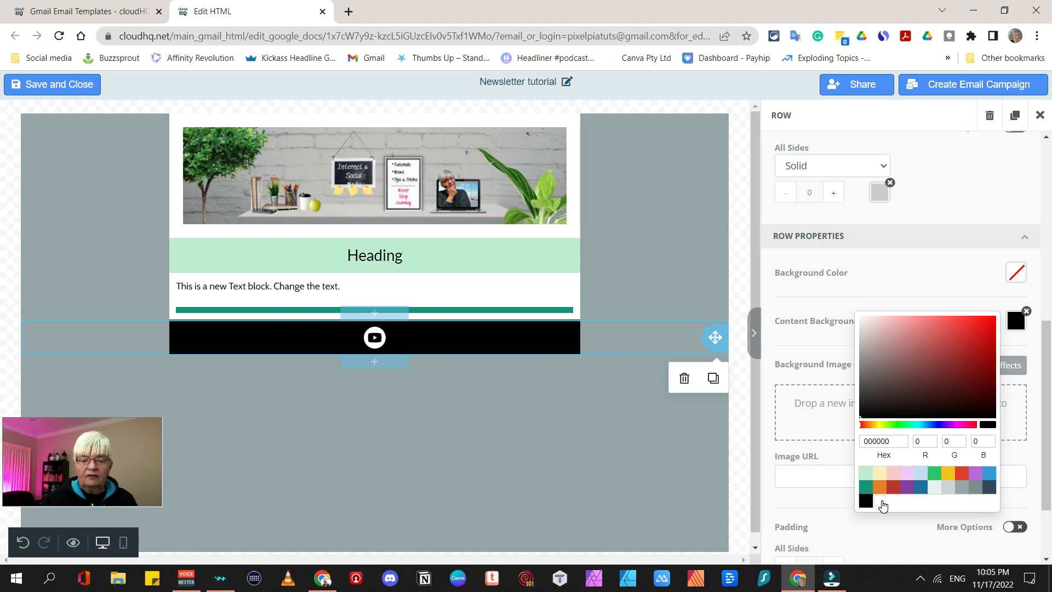
left_click(880, 501)
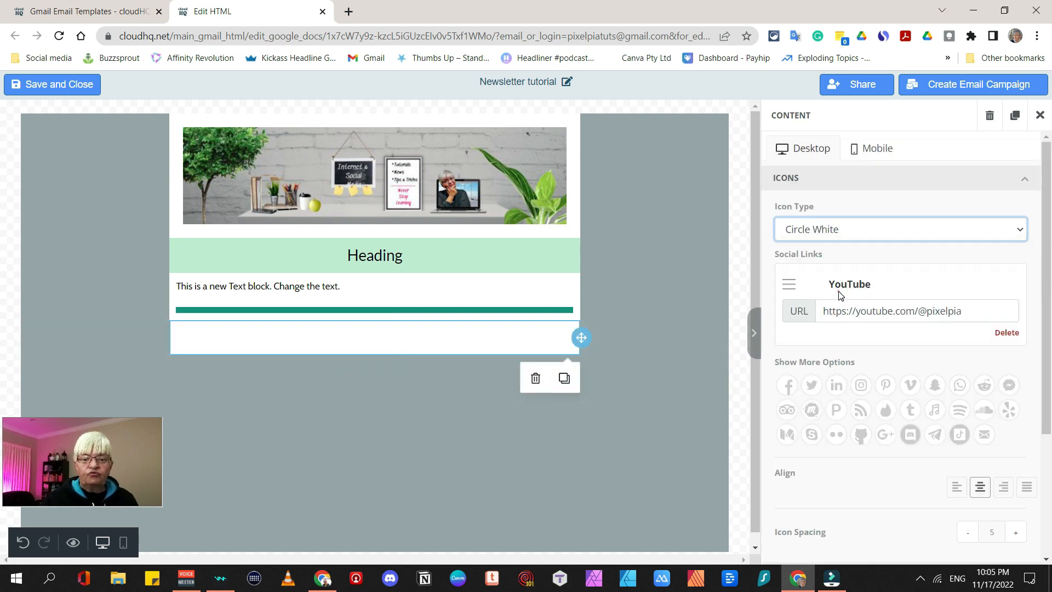
left_click(840, 294)
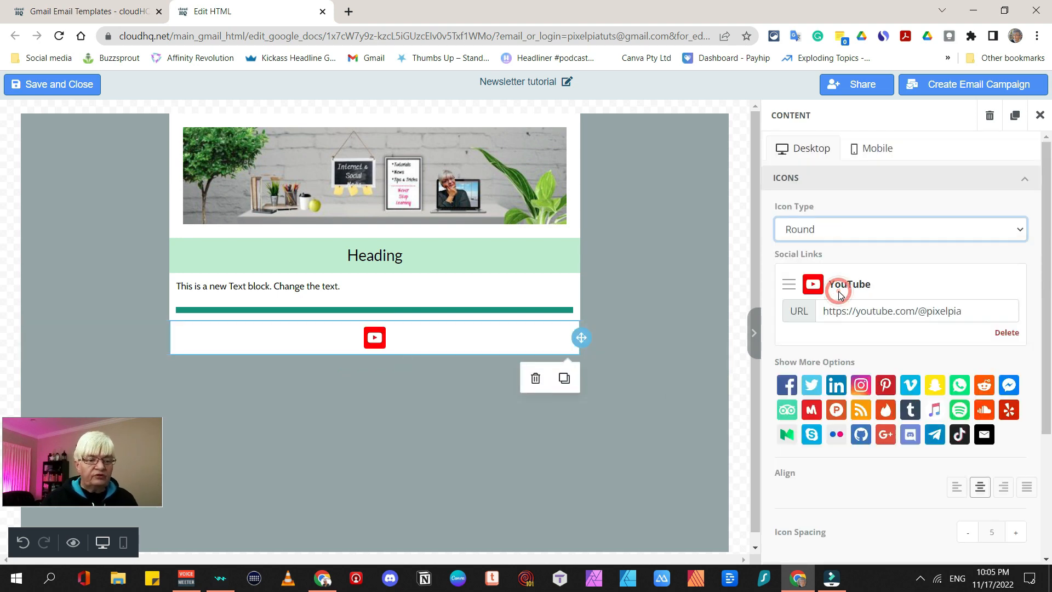
left_click(843, 237)
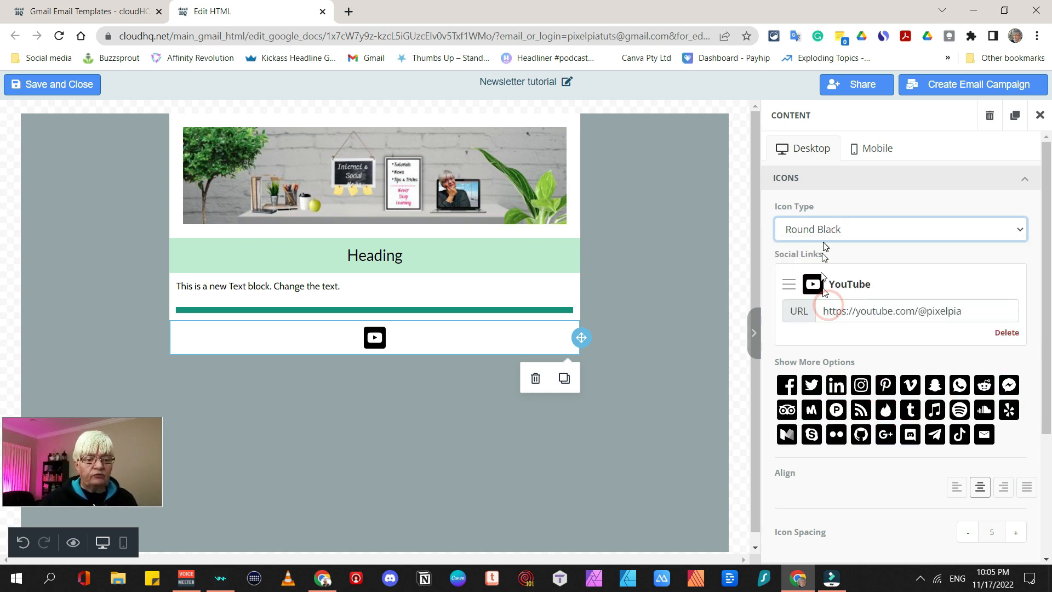
left_click(832, 233)
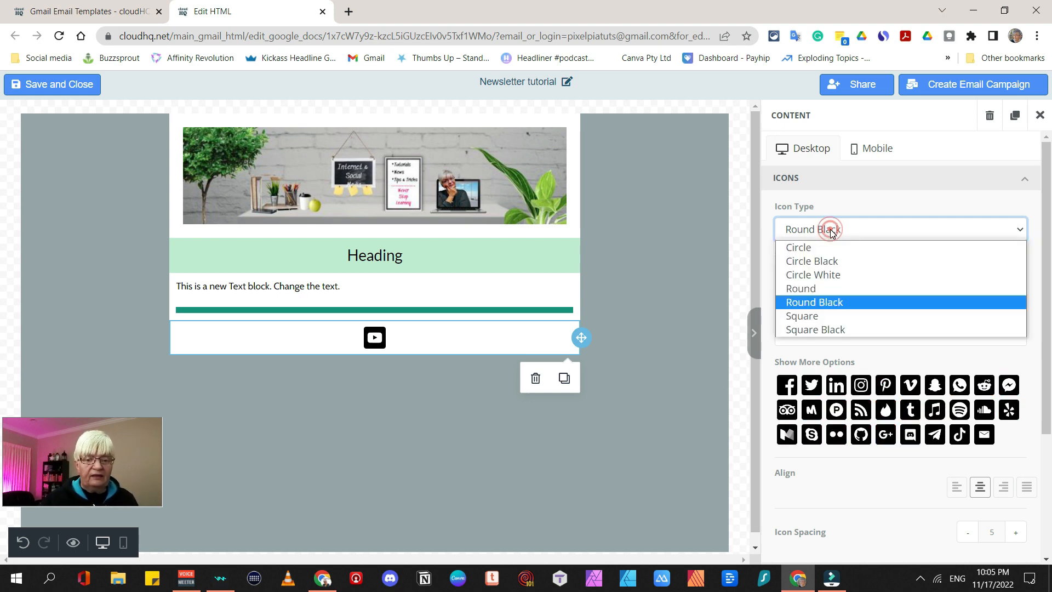
left_click(823, 315)
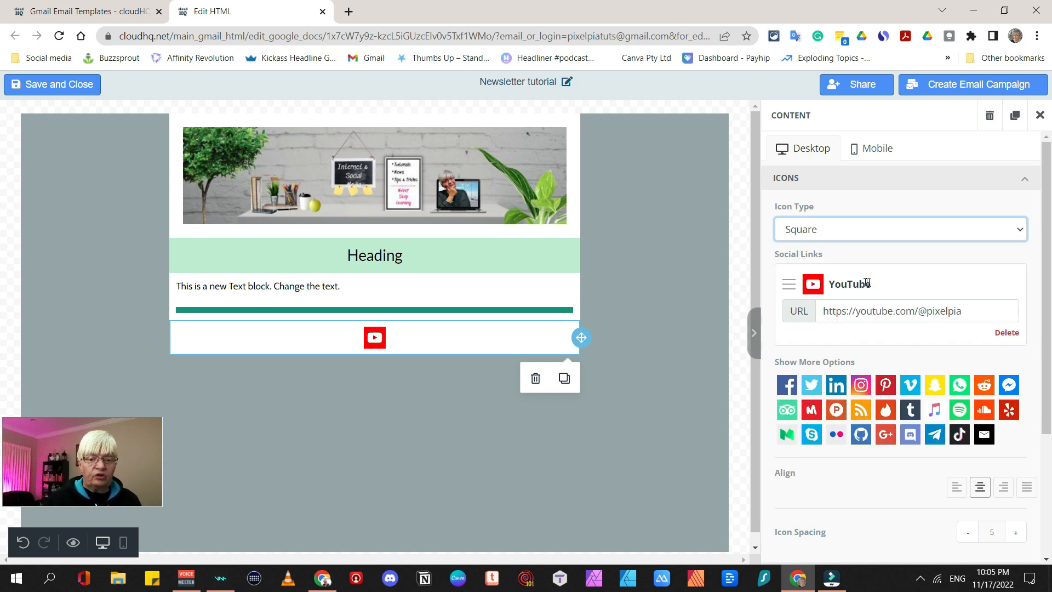
left_click(848, 231)
left_click(842, 247)
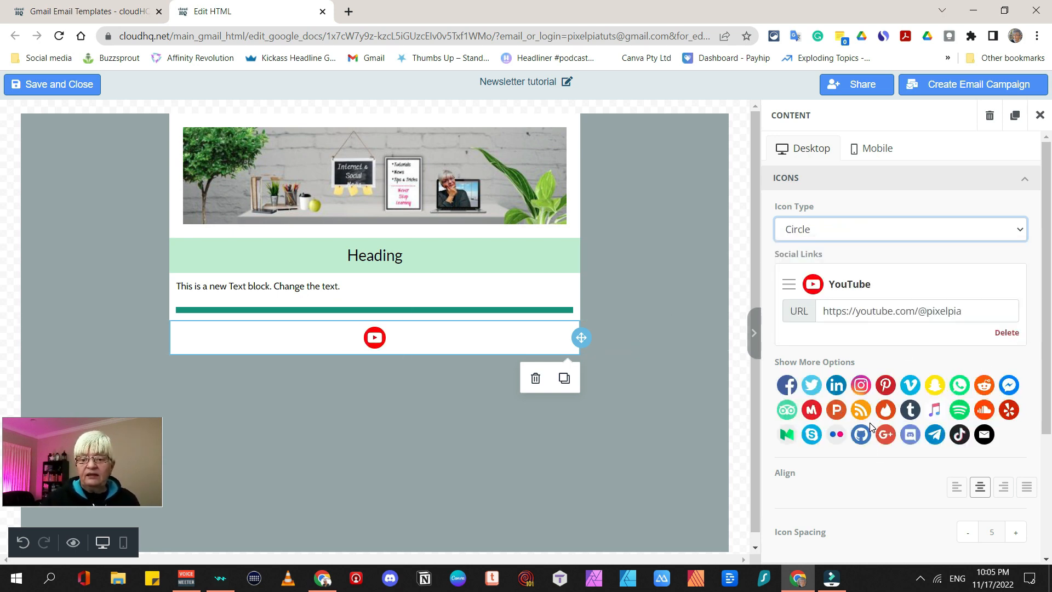
Add Facebook and TikTok icons, each with its profile link
left_click(787, 385)
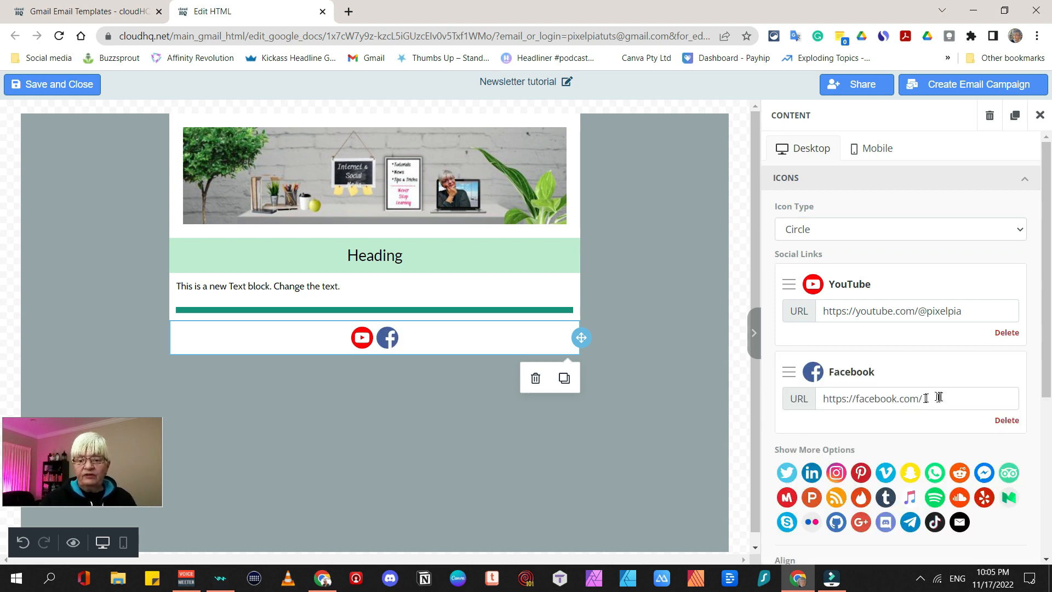
left_click(938, 396)
type("pixelpia")
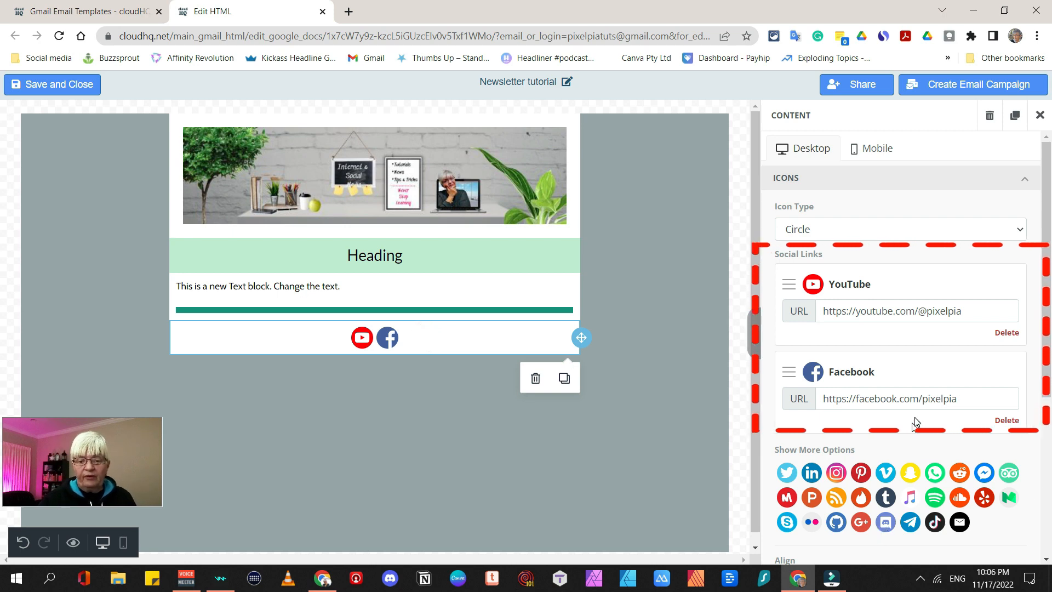
left_click(970, 398)
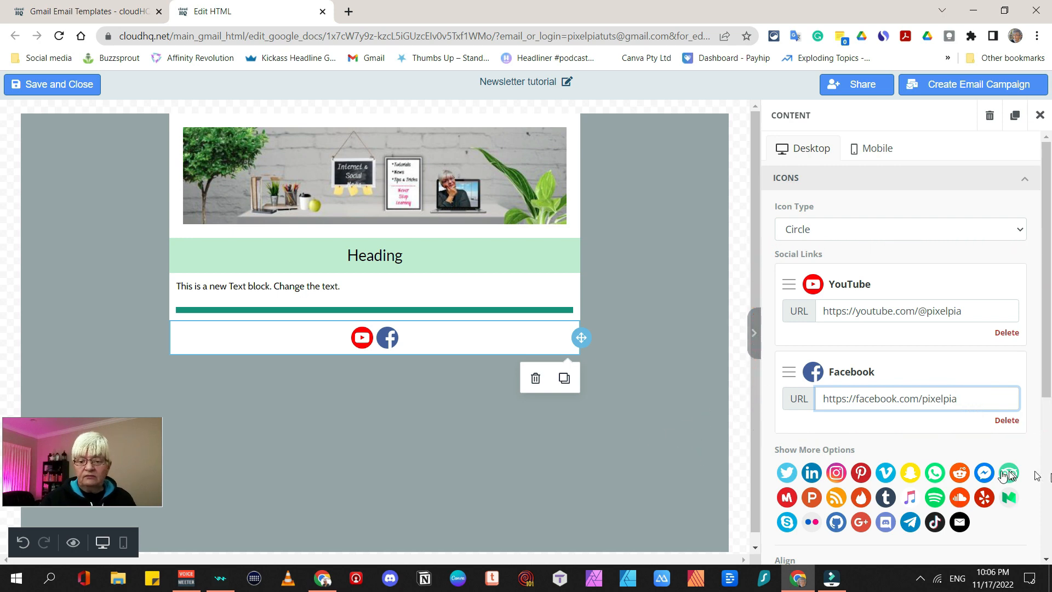
left_click(935, 521)
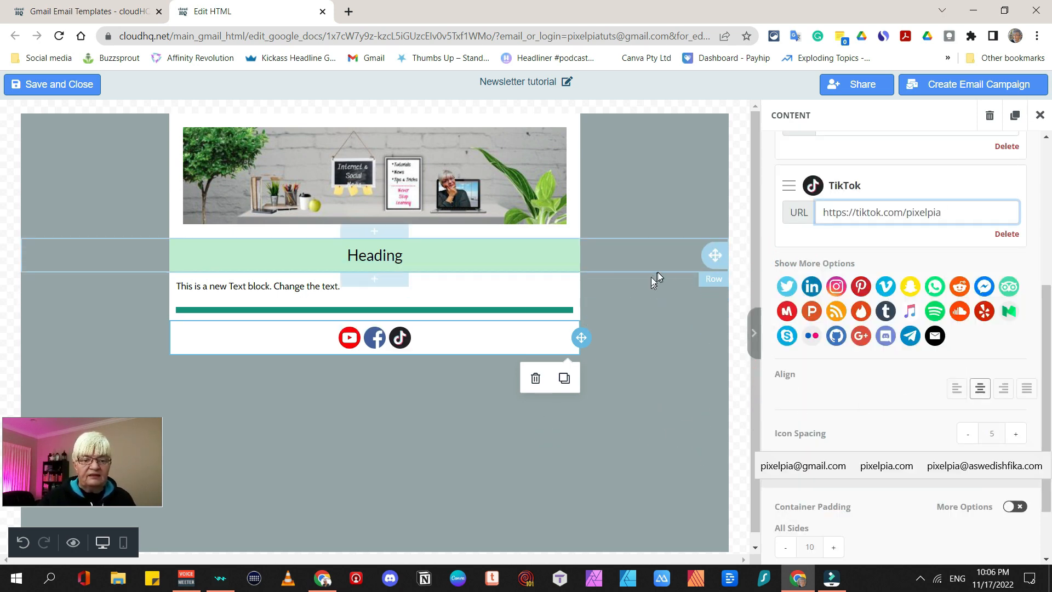
left_click(659, 480)
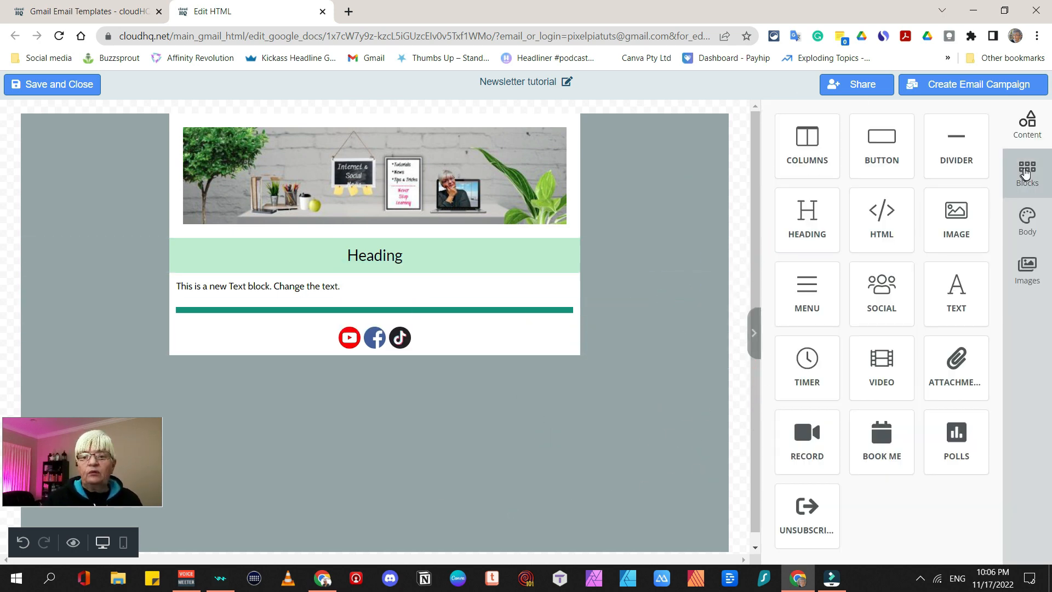
Add an empty row below the social icons and place an Unsubscribe link in it
left_click(1026, 174)
left_click_drag(855, 143, 631, 383)
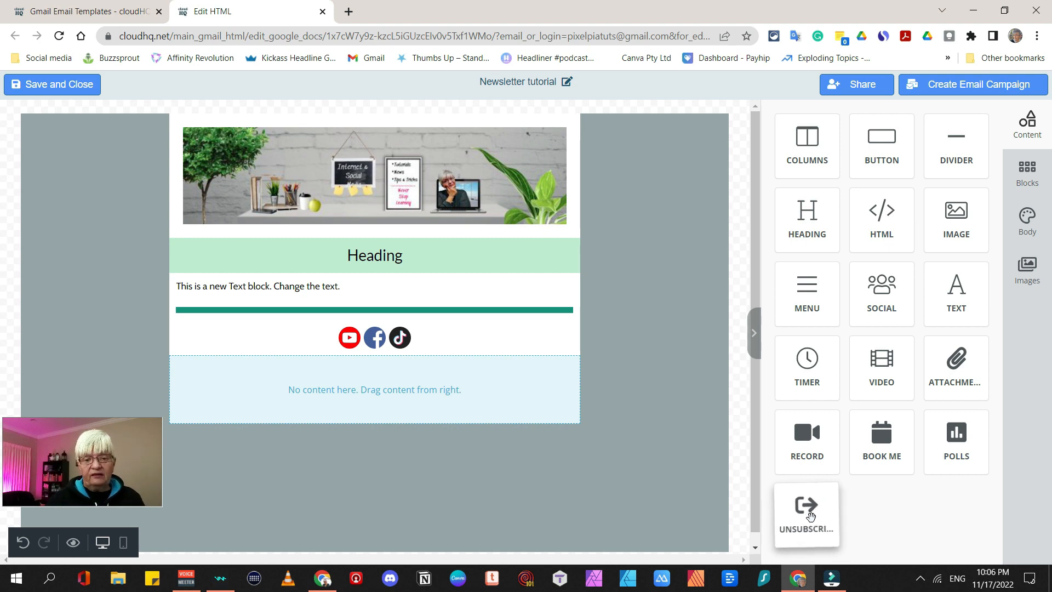
left_click_drag(811, 517, 395, 400)
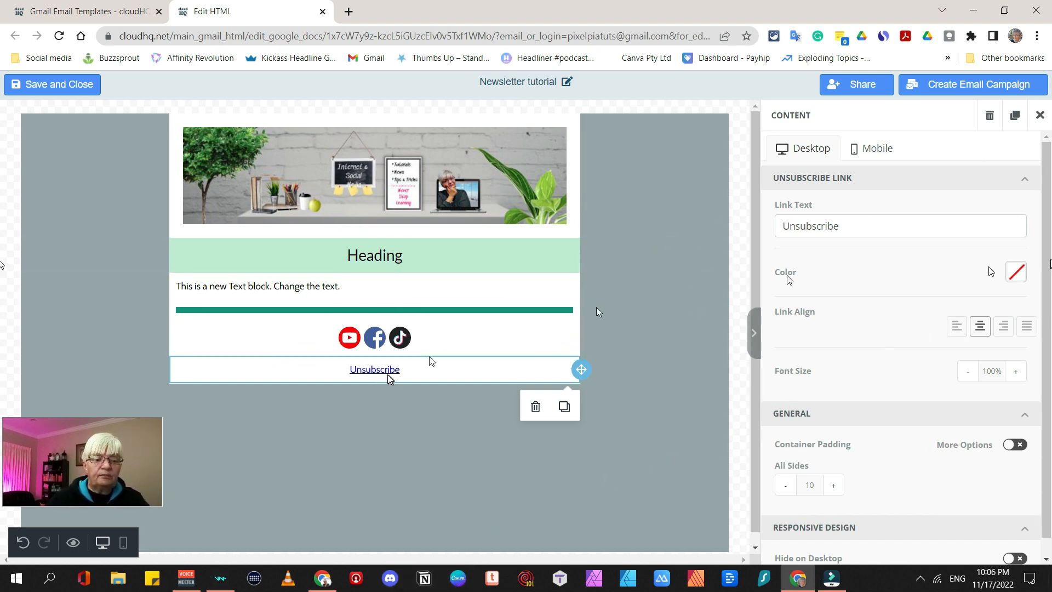
left_click(1043, 117)
In the email body settings, turn off link underlines and make links teal
left_click(1026, 224)
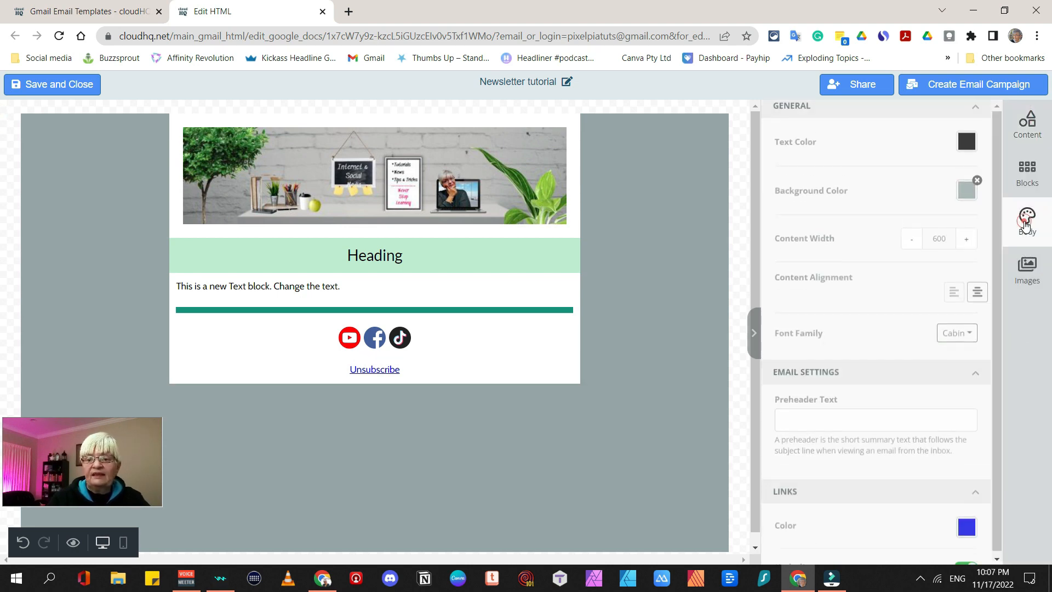
scroll(871, 504, "down", 1)
left_click(963, 547)
left_click(966, 508)
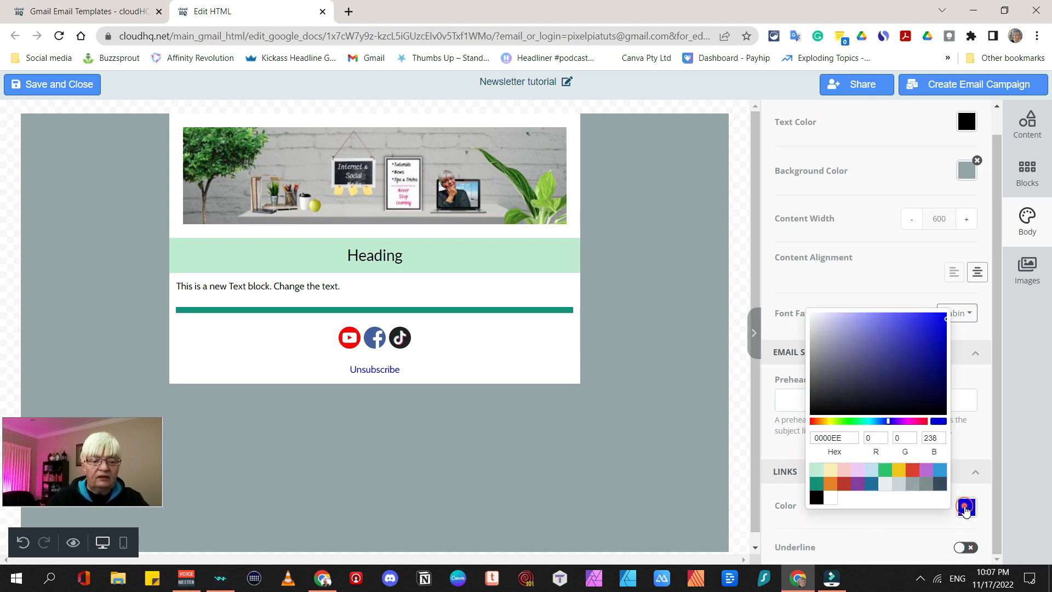
left_click(817, 484)
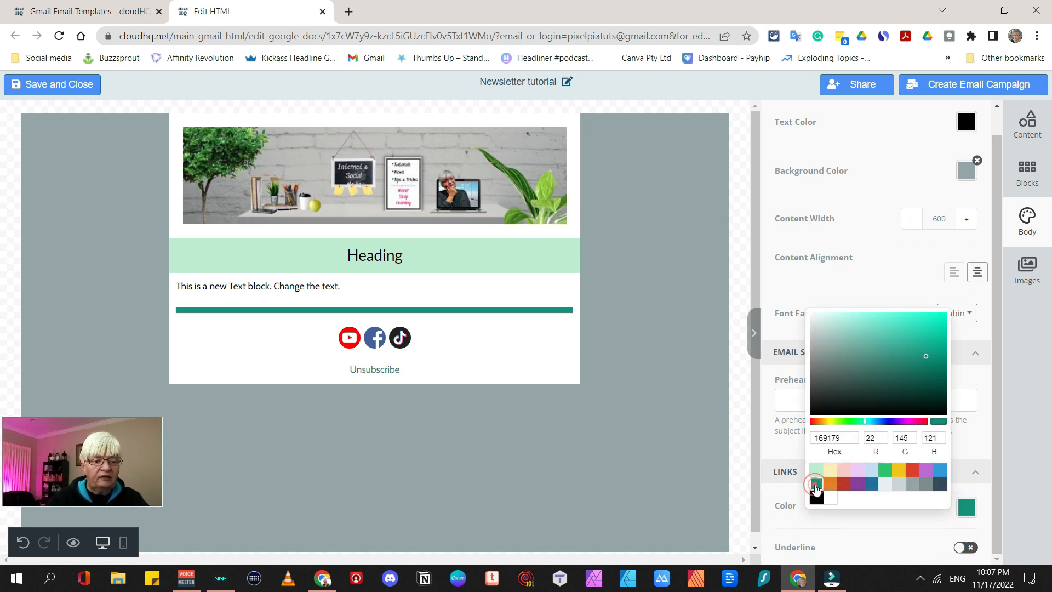
left_click(474, 371)
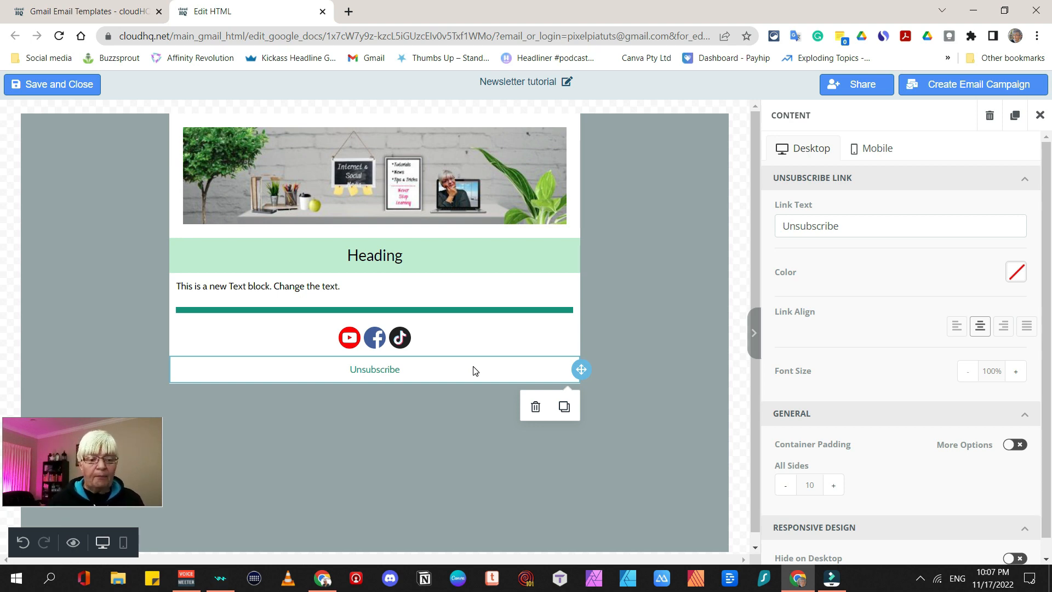
left_click(608, 173)
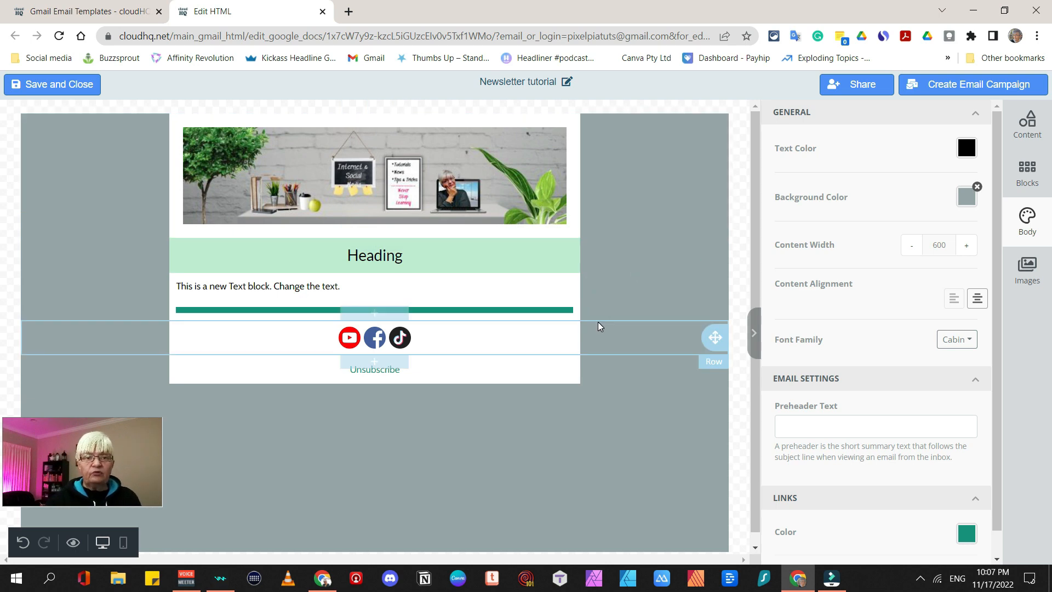